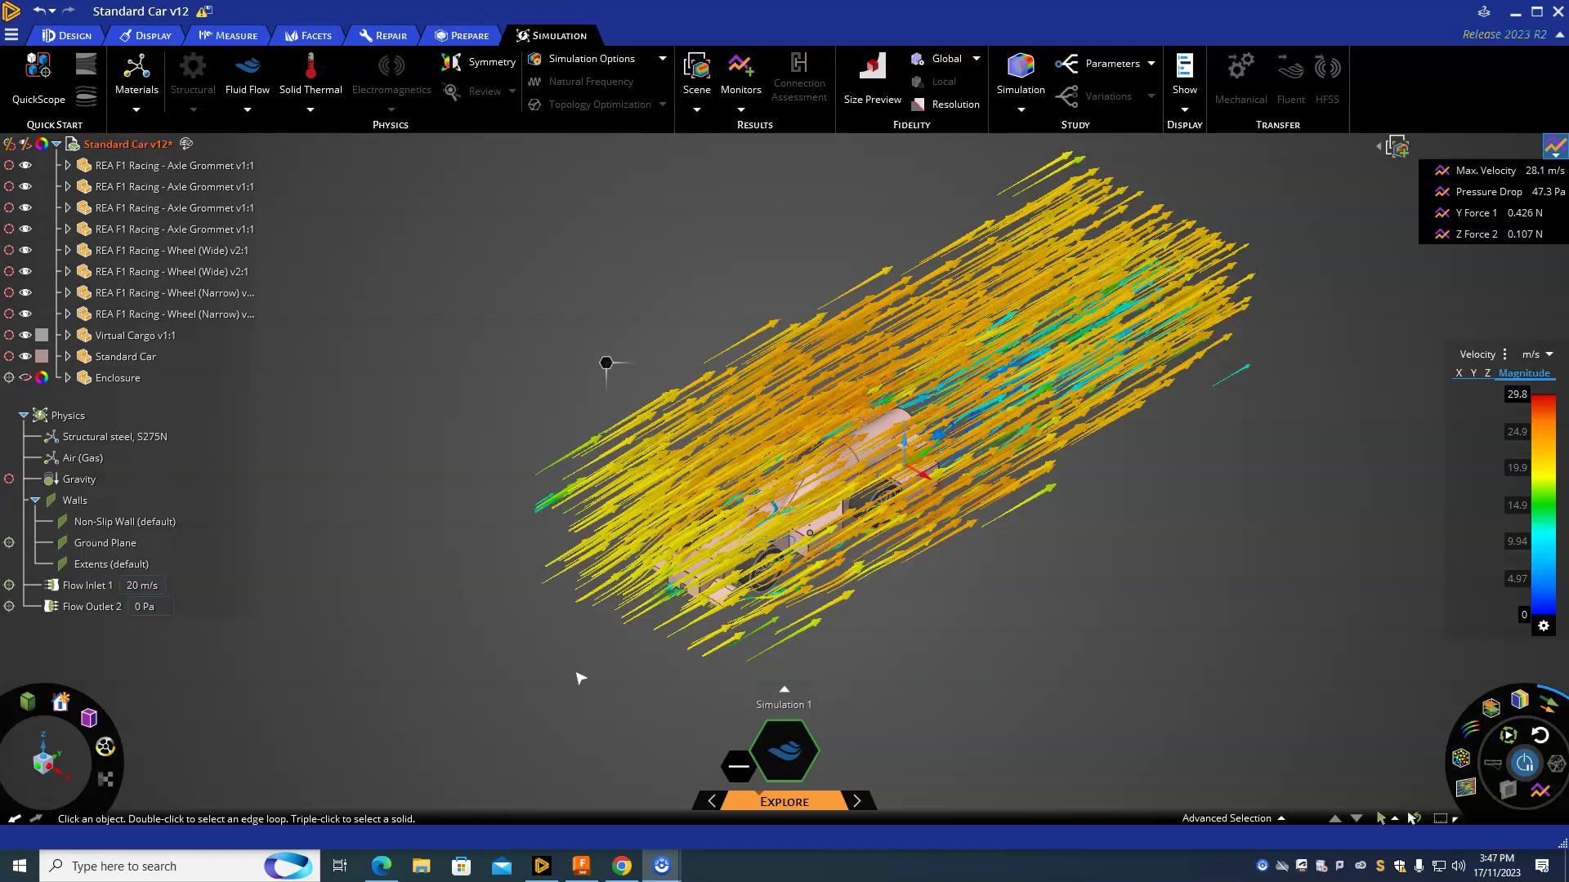
# Step: Hide the flow results so only the car is shown
pyautogui.scroll(-2, 543, 619)
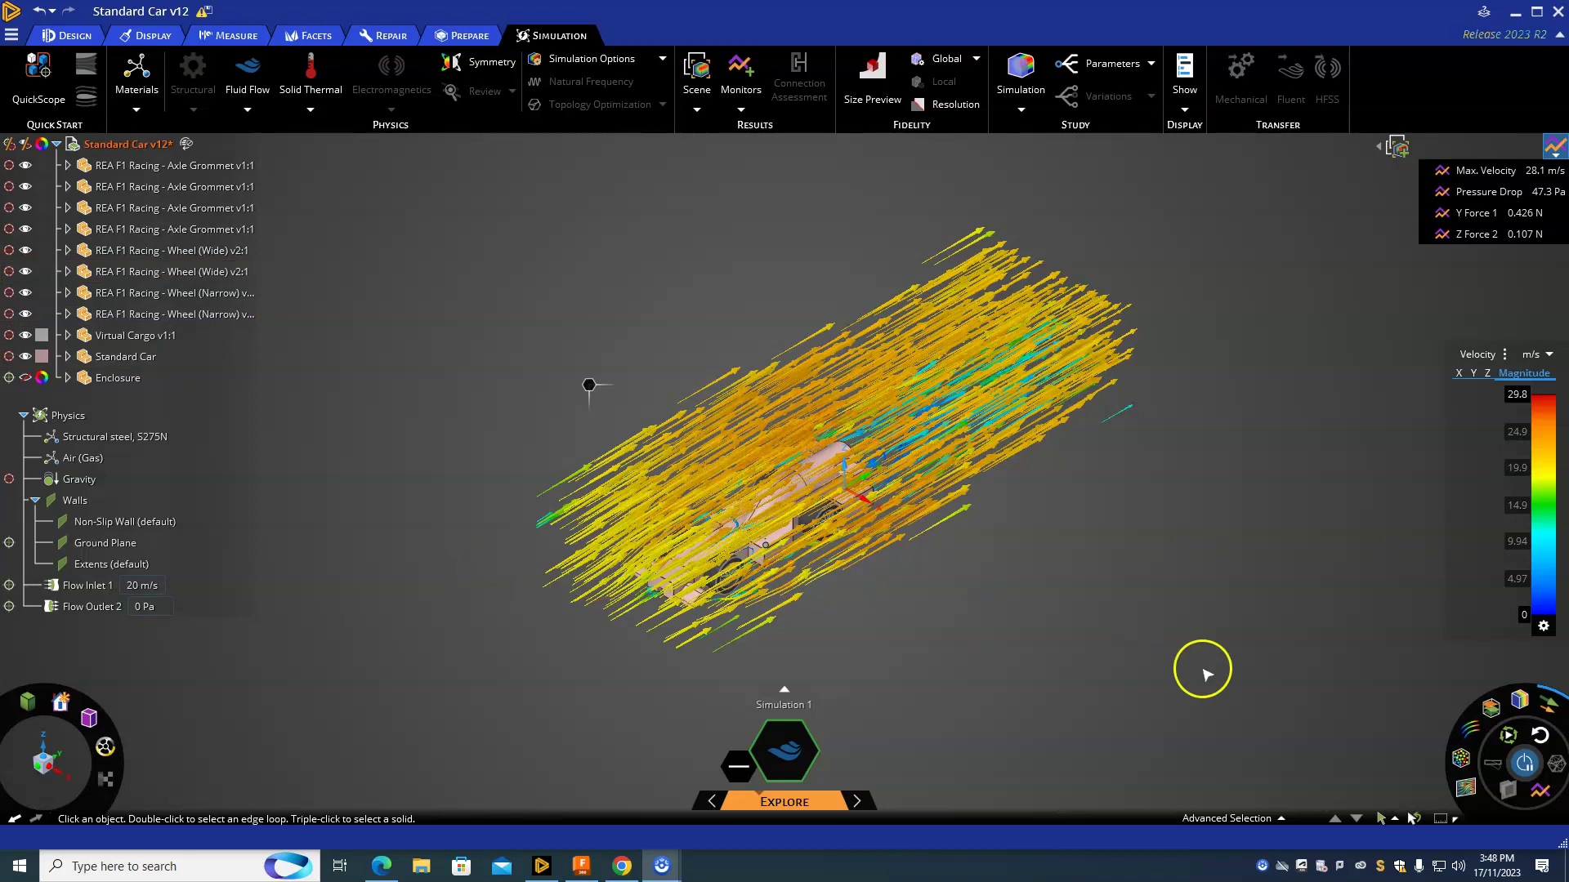
pyautogui.click(1545, 707)
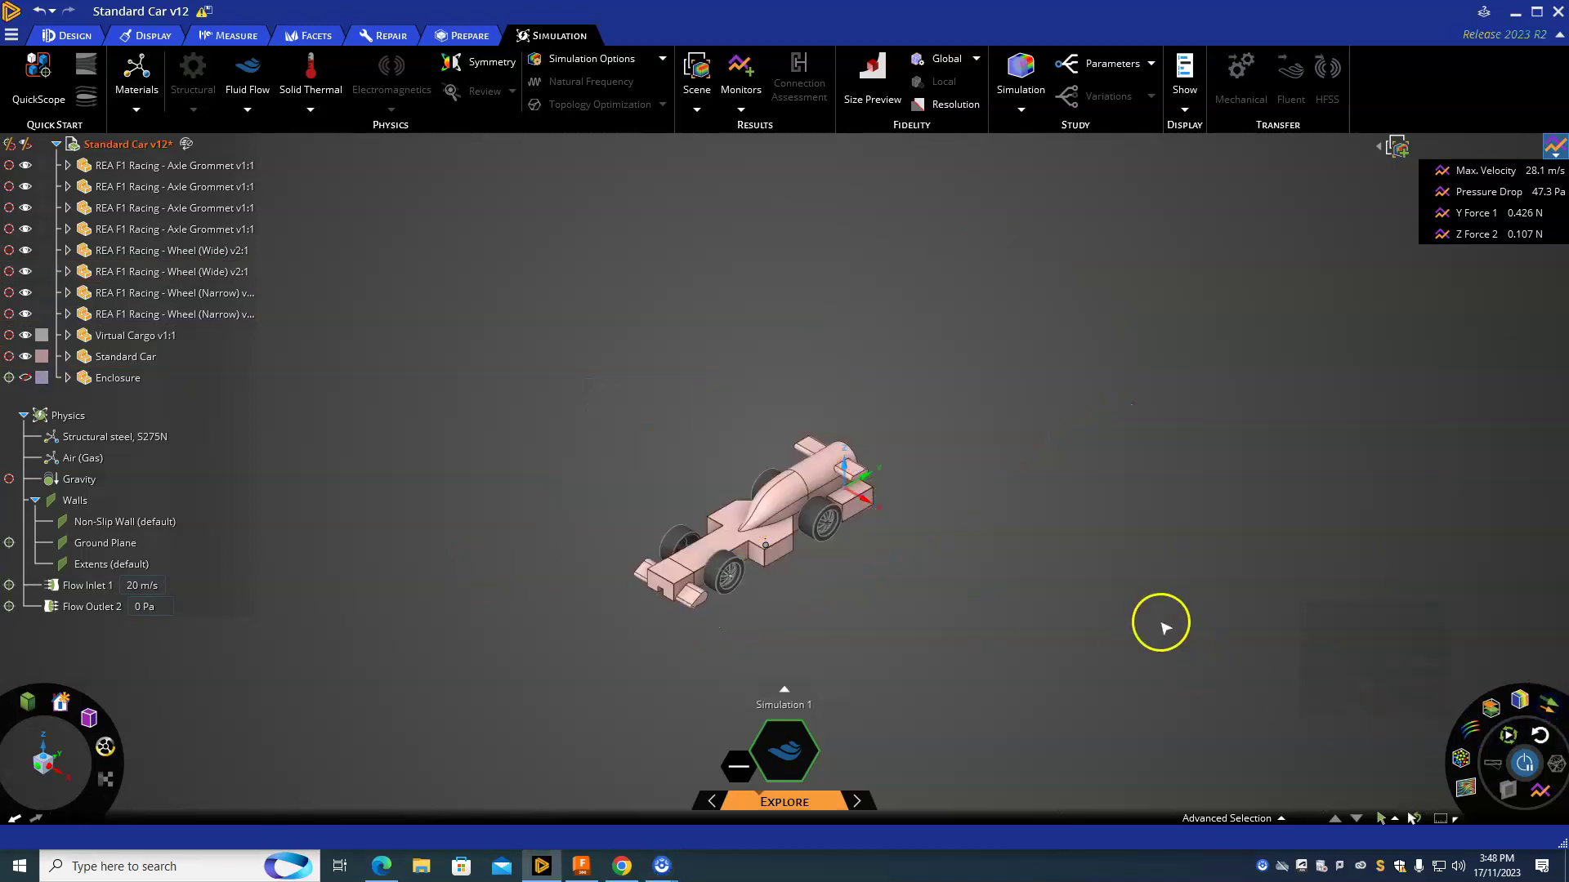
pyautogui.scroll(2, 864, 570)
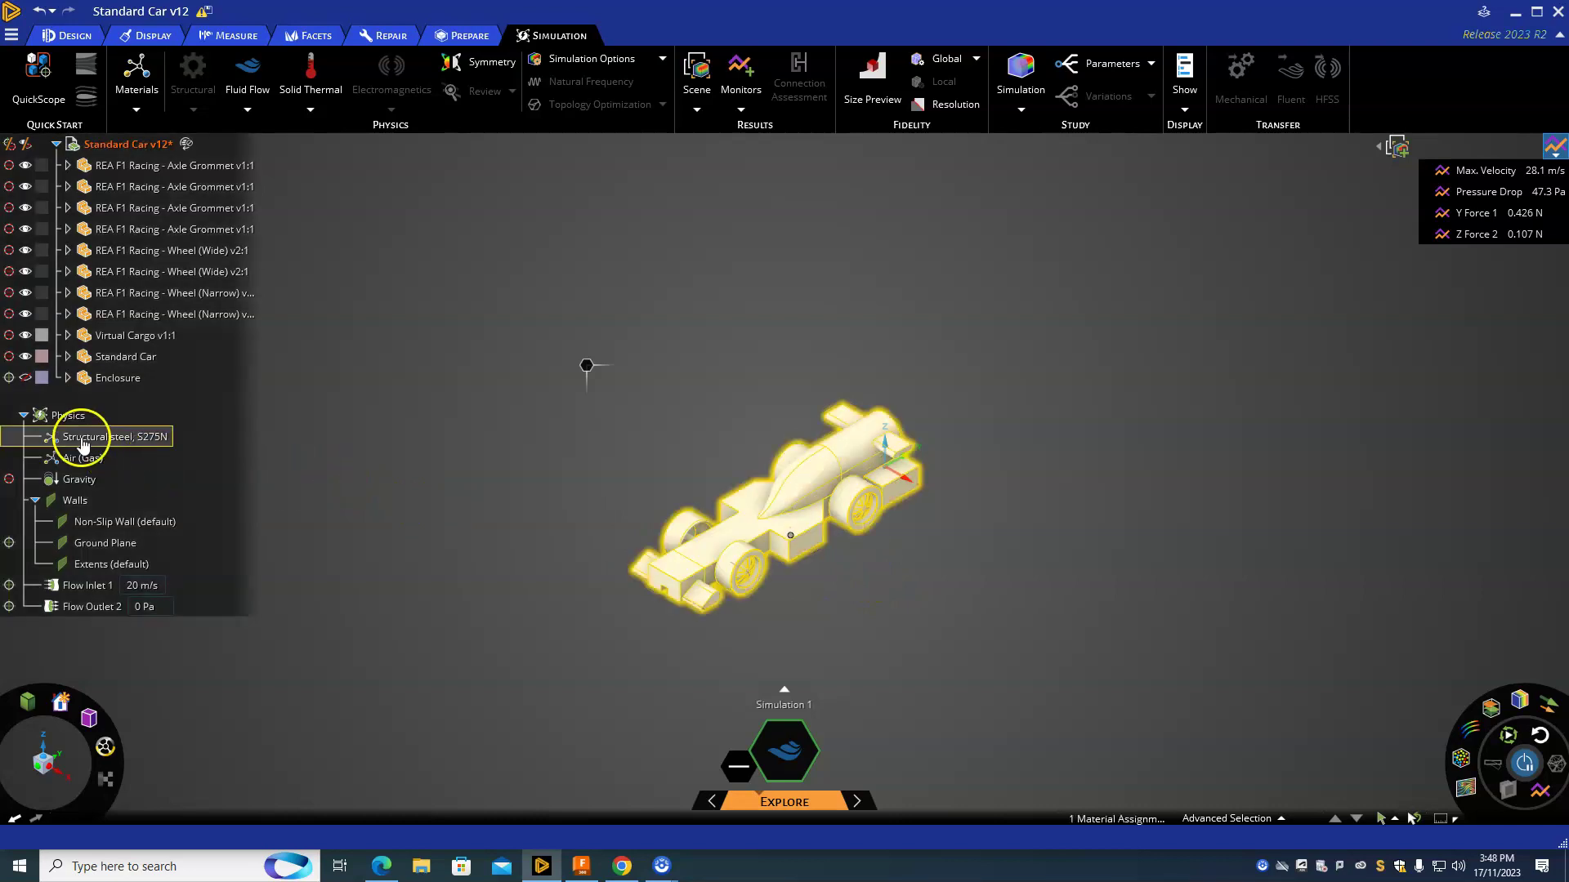
# Step: Show the Enclosure body as a translucent solid around the Standard Car, then deselect it
pyautogui.click(25, 377)
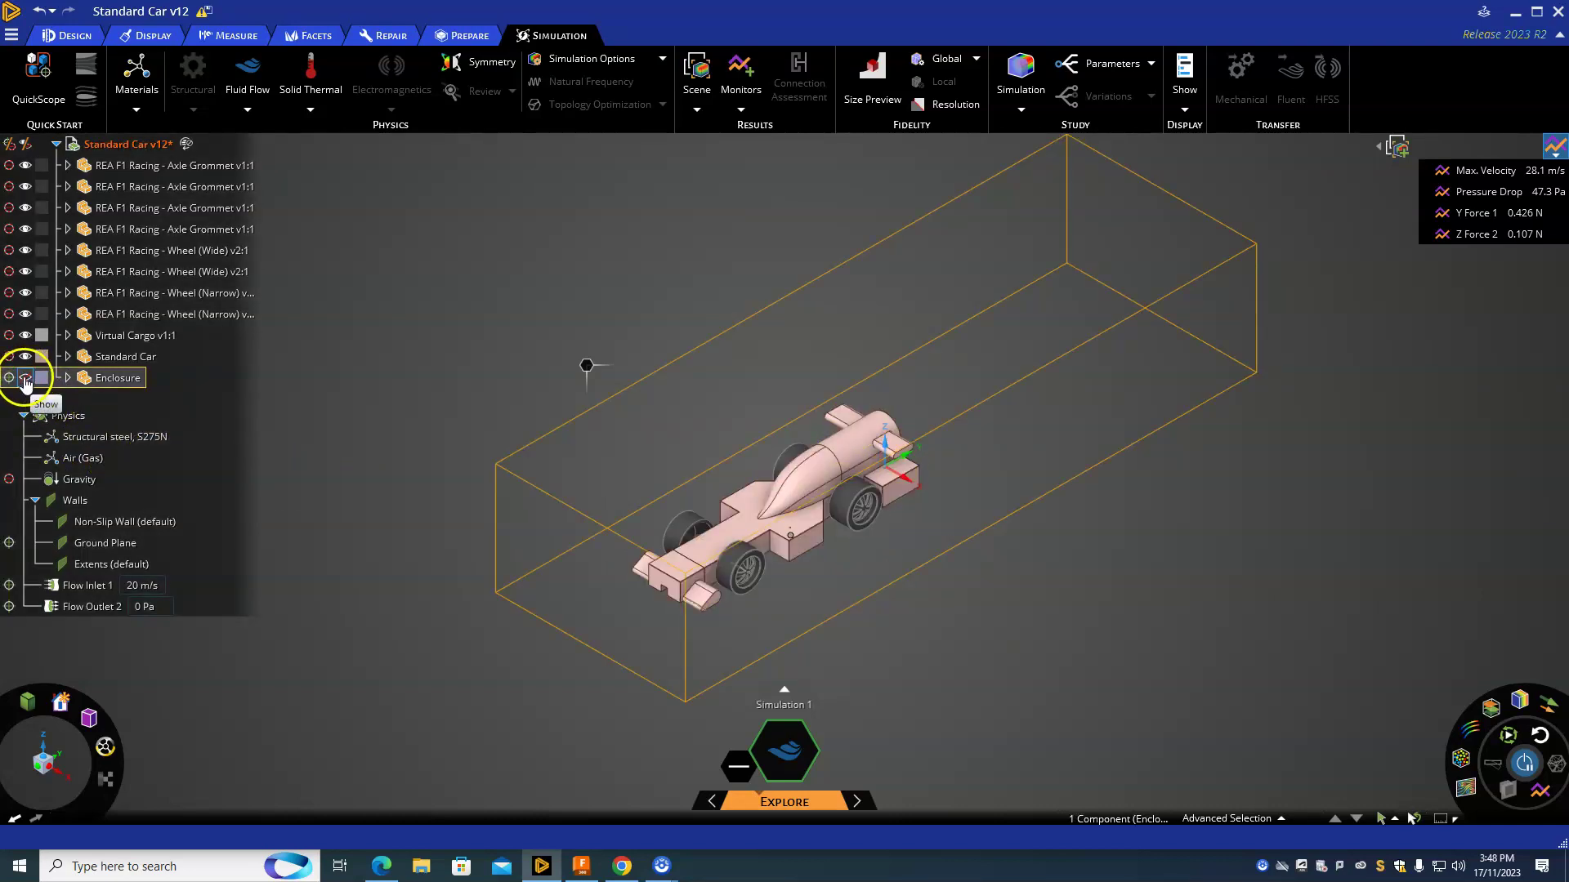
pyautogui.click(26, 379)
pyautogui.click(1040, 560)
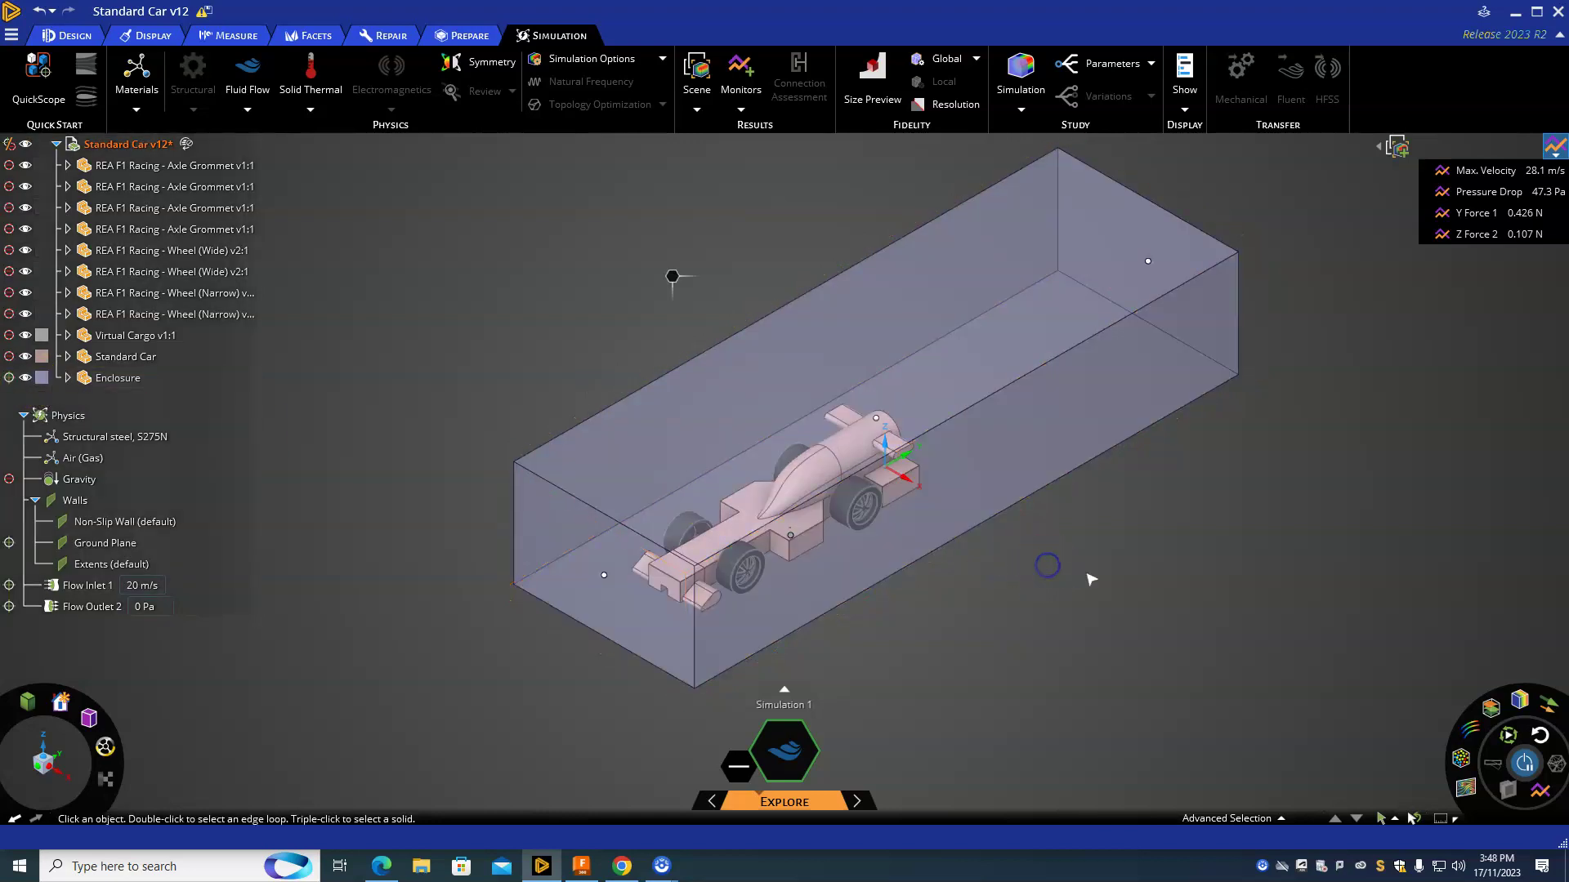
pyautogui.scroll(-1, 1054, 563)
pyautogui.click(919, 583)
pyautogui.scroll(-1, 588, 609)
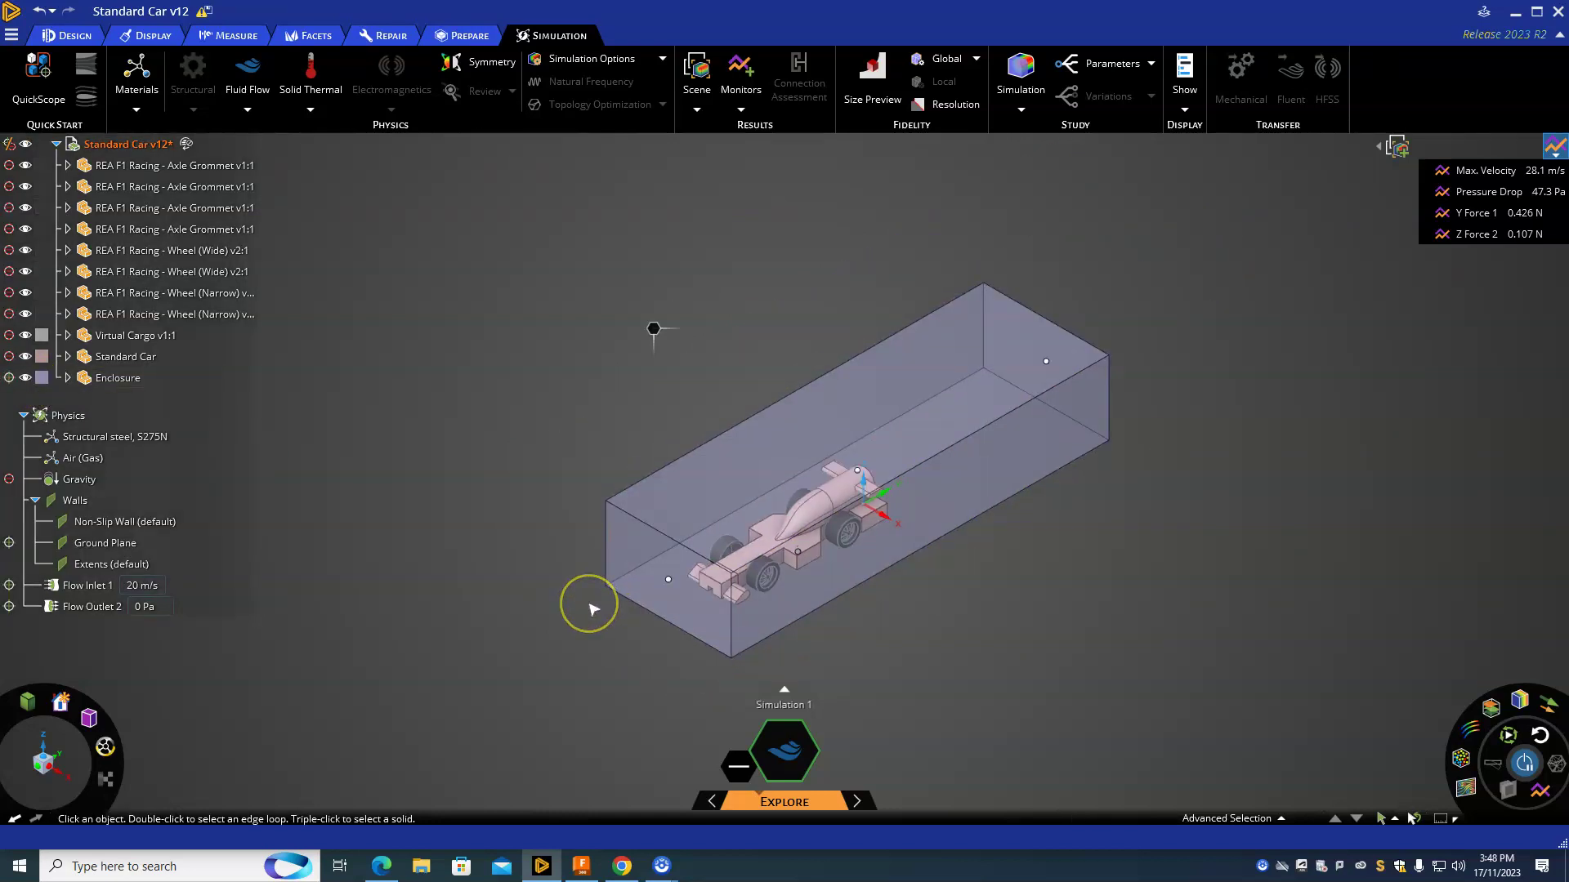
pyautogui.click(576, 598)
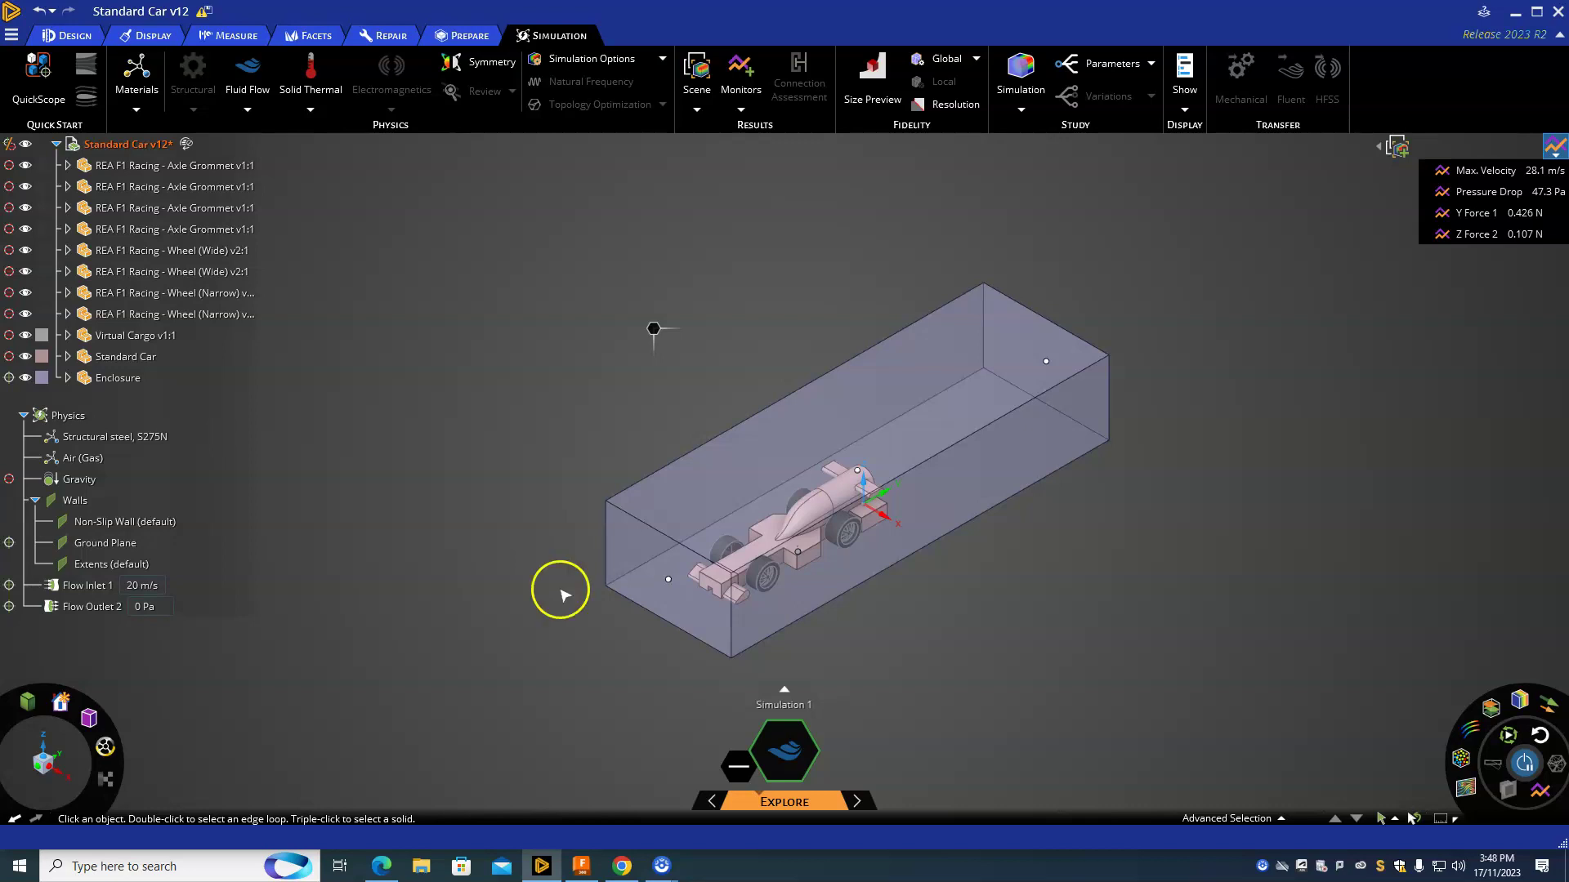
# Step: Insert the NEW WINGS FOR ANSYS v2.step geometry from the File menu
pyautogui.click(12, 36)
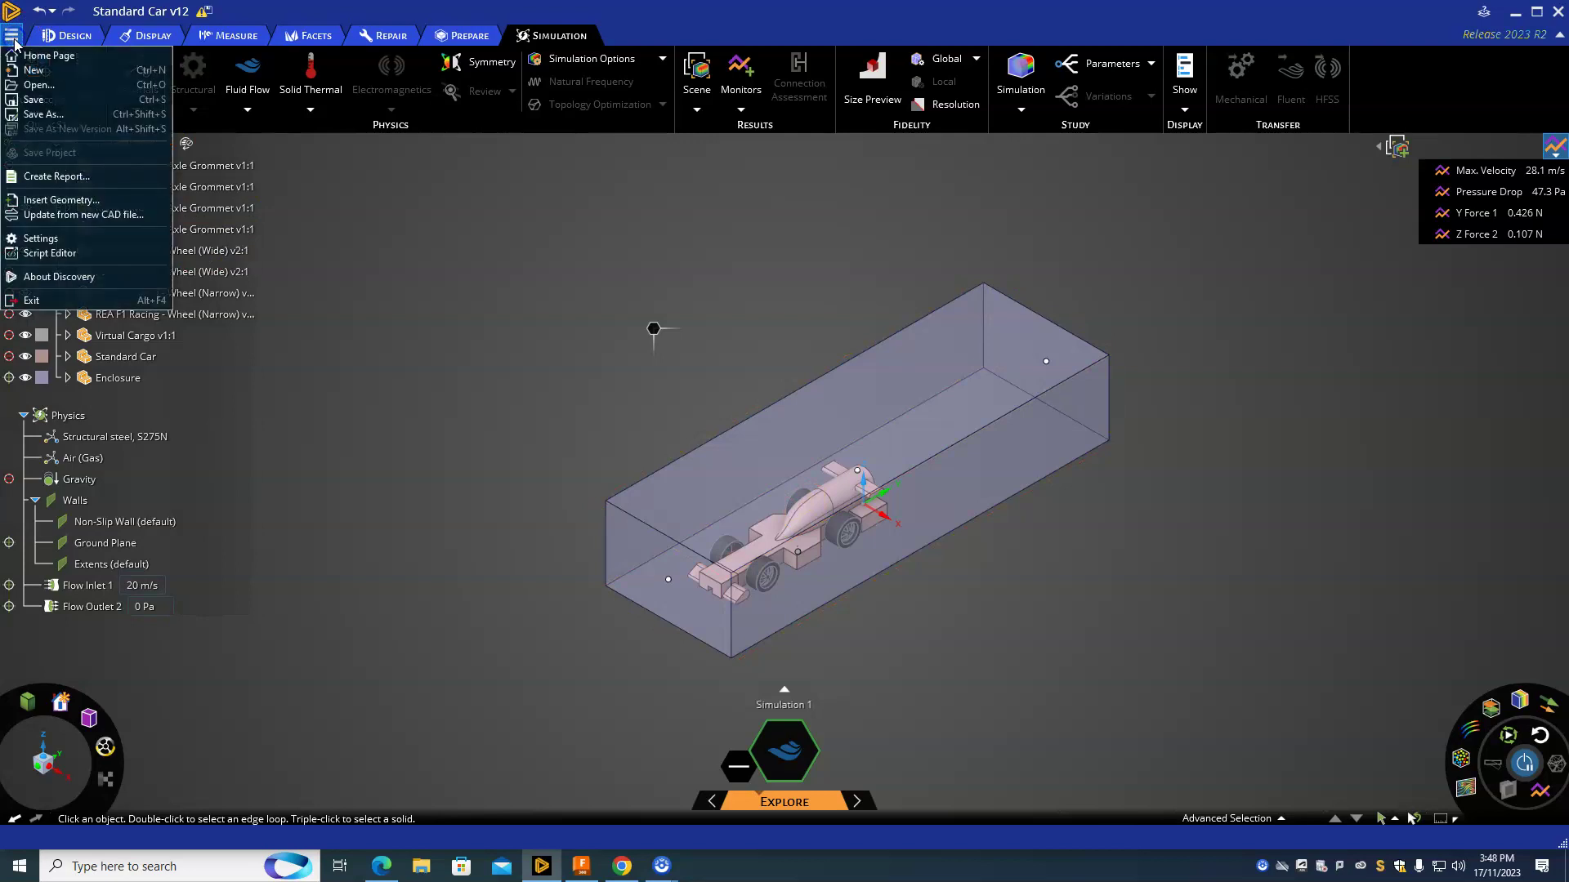
pyautogui.click(70, 199)
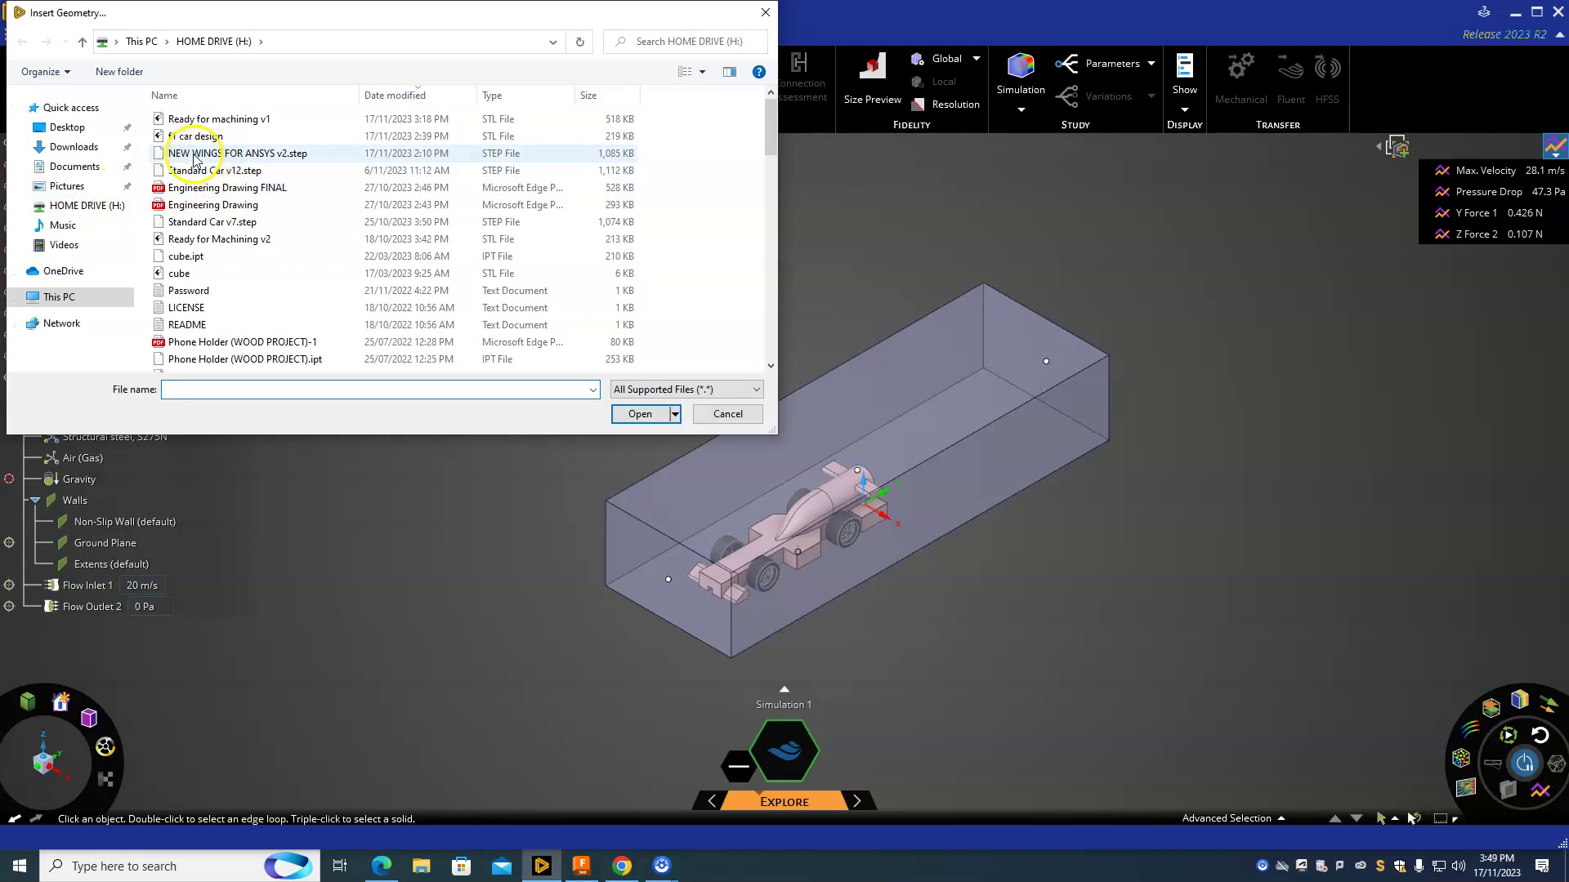
pyautogui.click(239, 155)
pyautogui.click(656, 415)
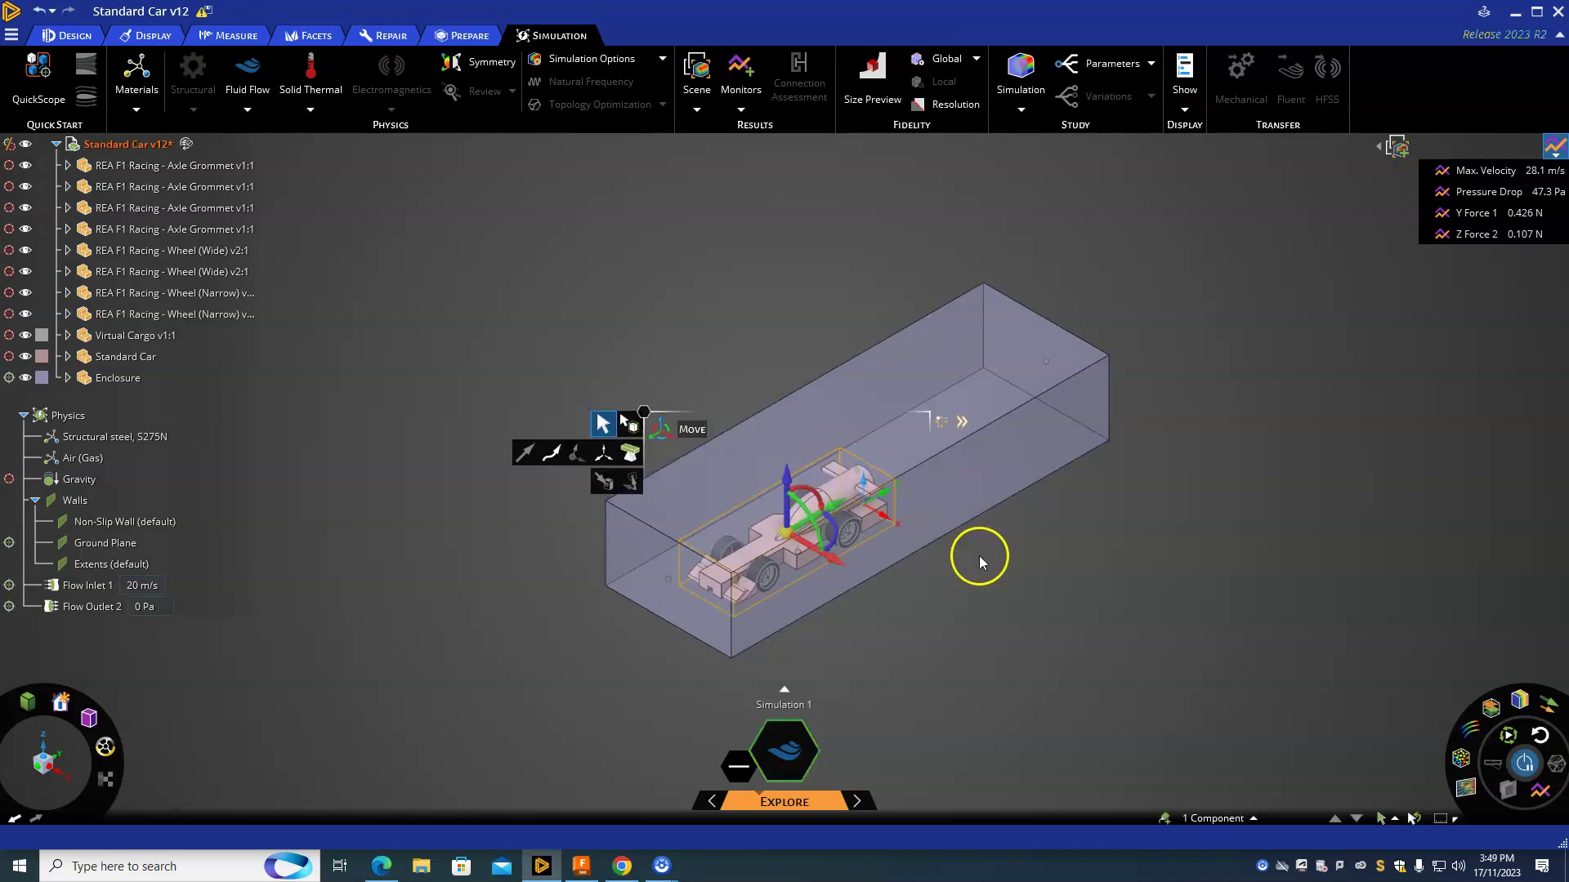
# Step: Move the inserted NEW WINGS car outside the enclosure, away from the original car
pyautogui.moveTo(835, 560); pyautogui.dragTo(552, 372)
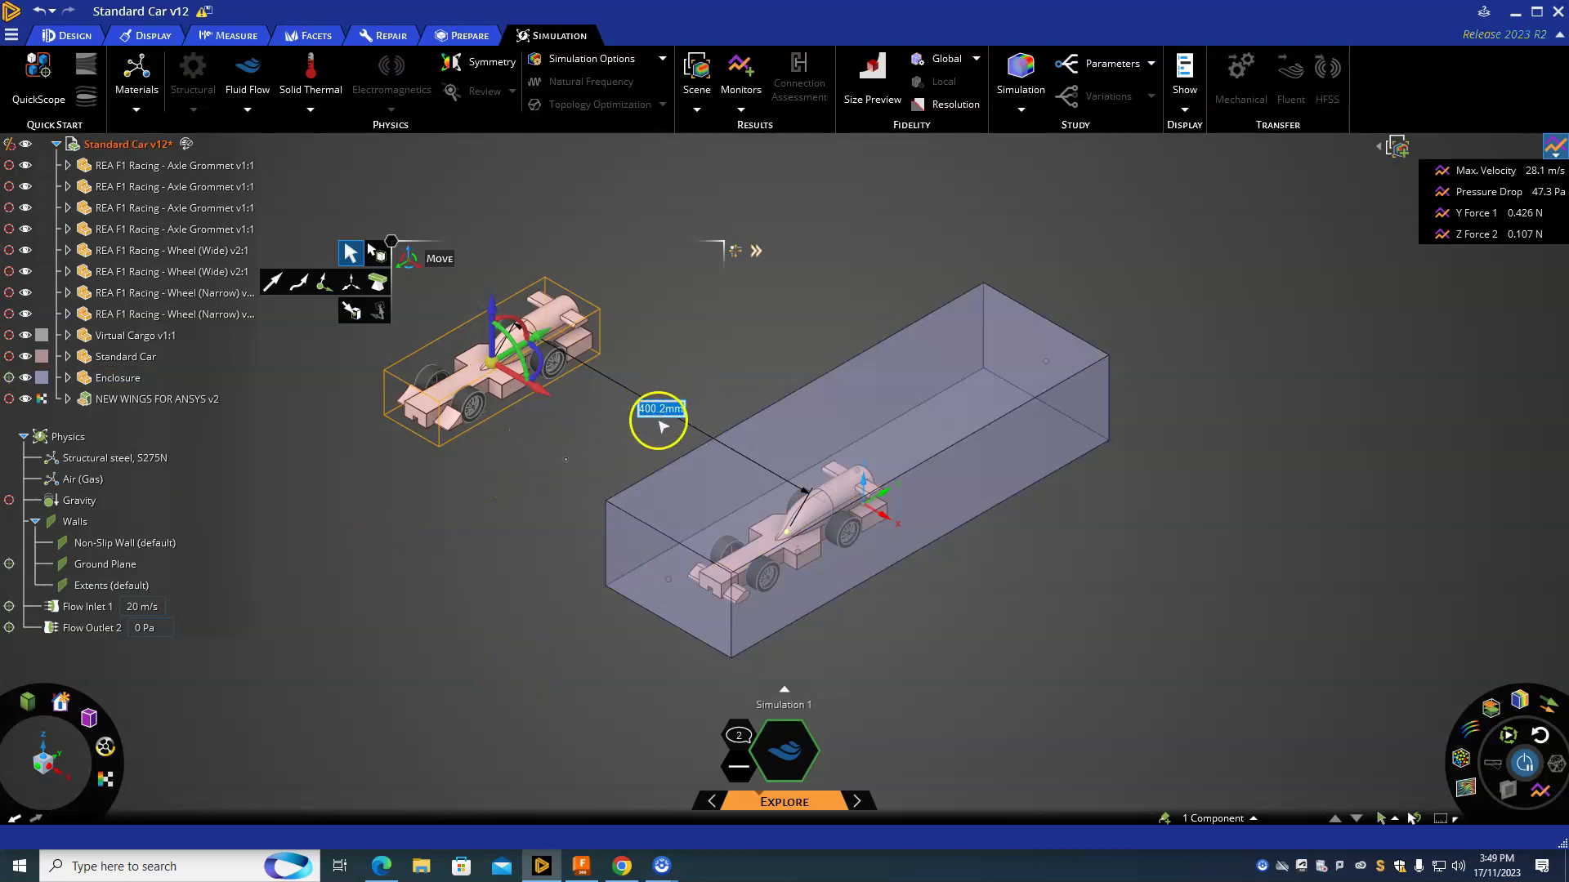
pyautogui.click(508, 526)
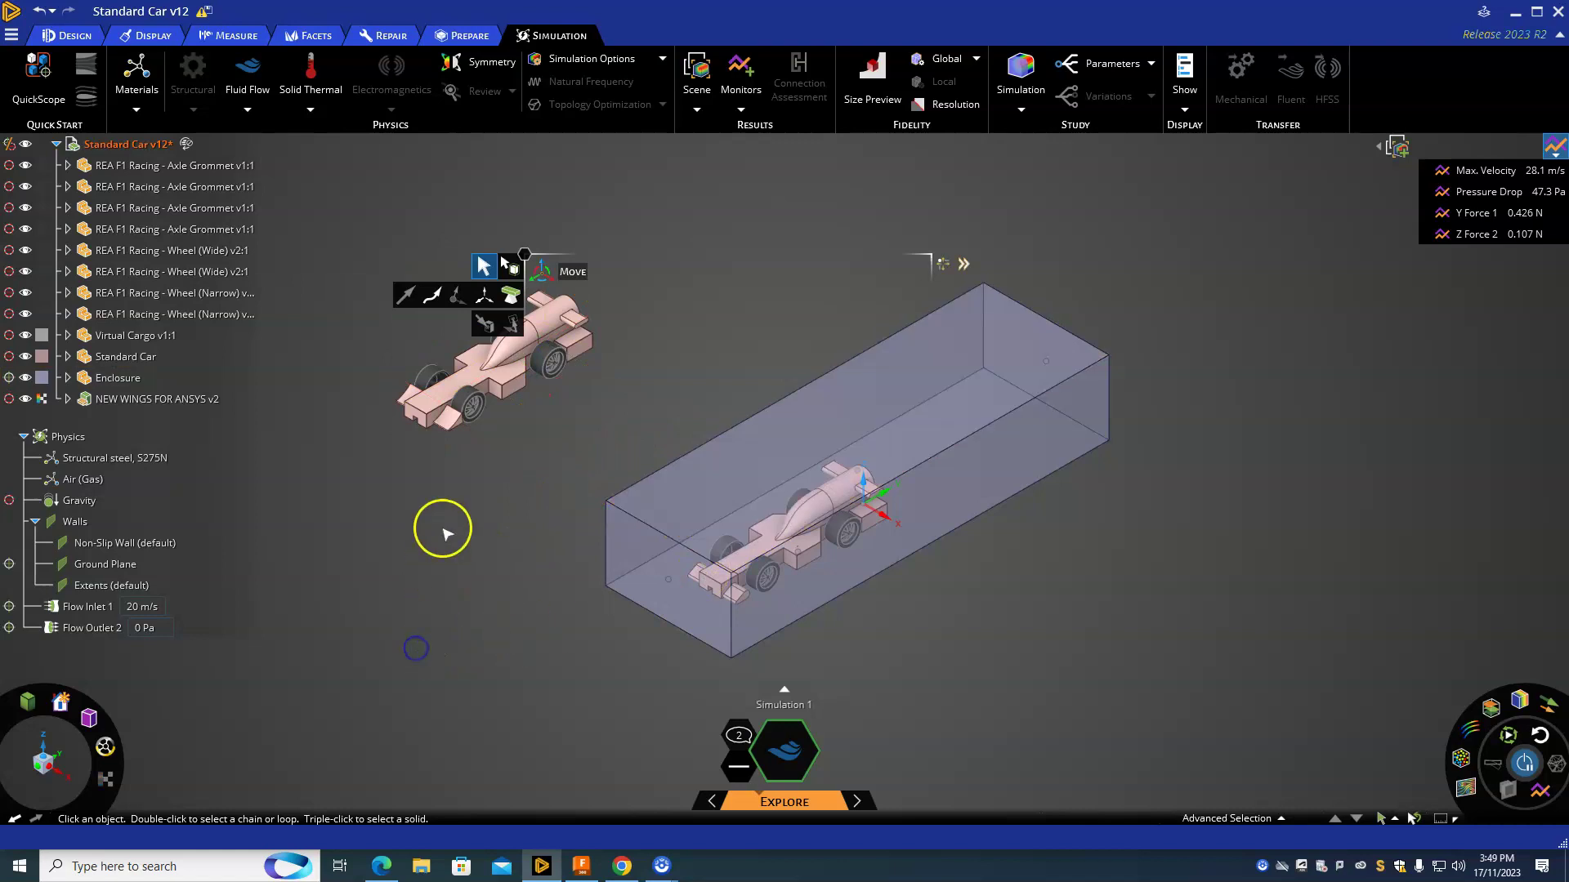
pyautogui.scroll(5, 449, 417)
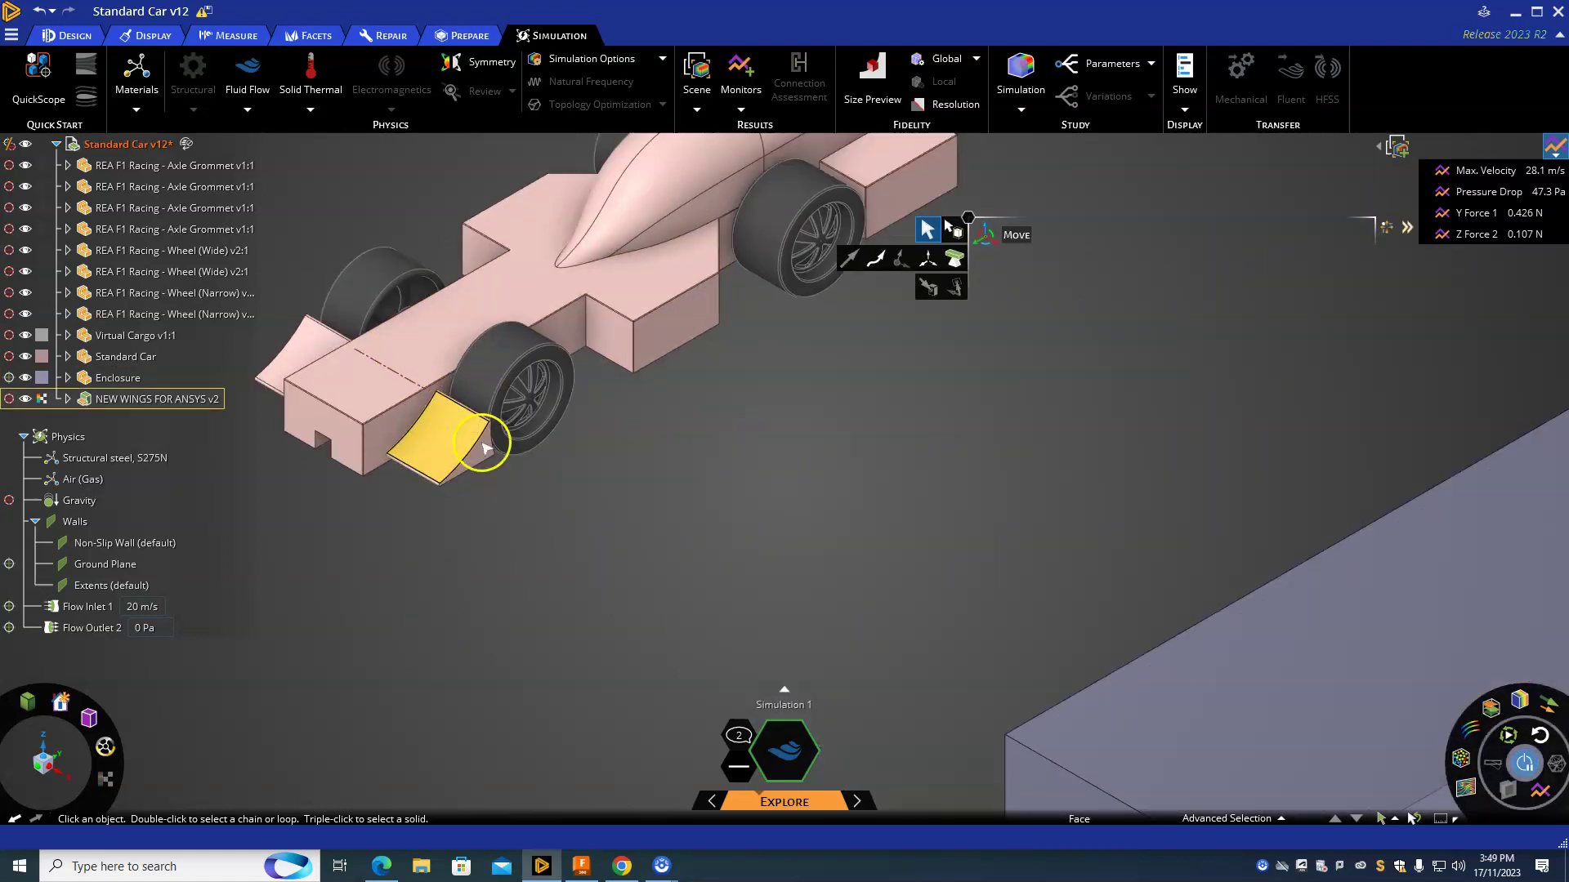
pyautogui.scroll(-5, 441, 458)
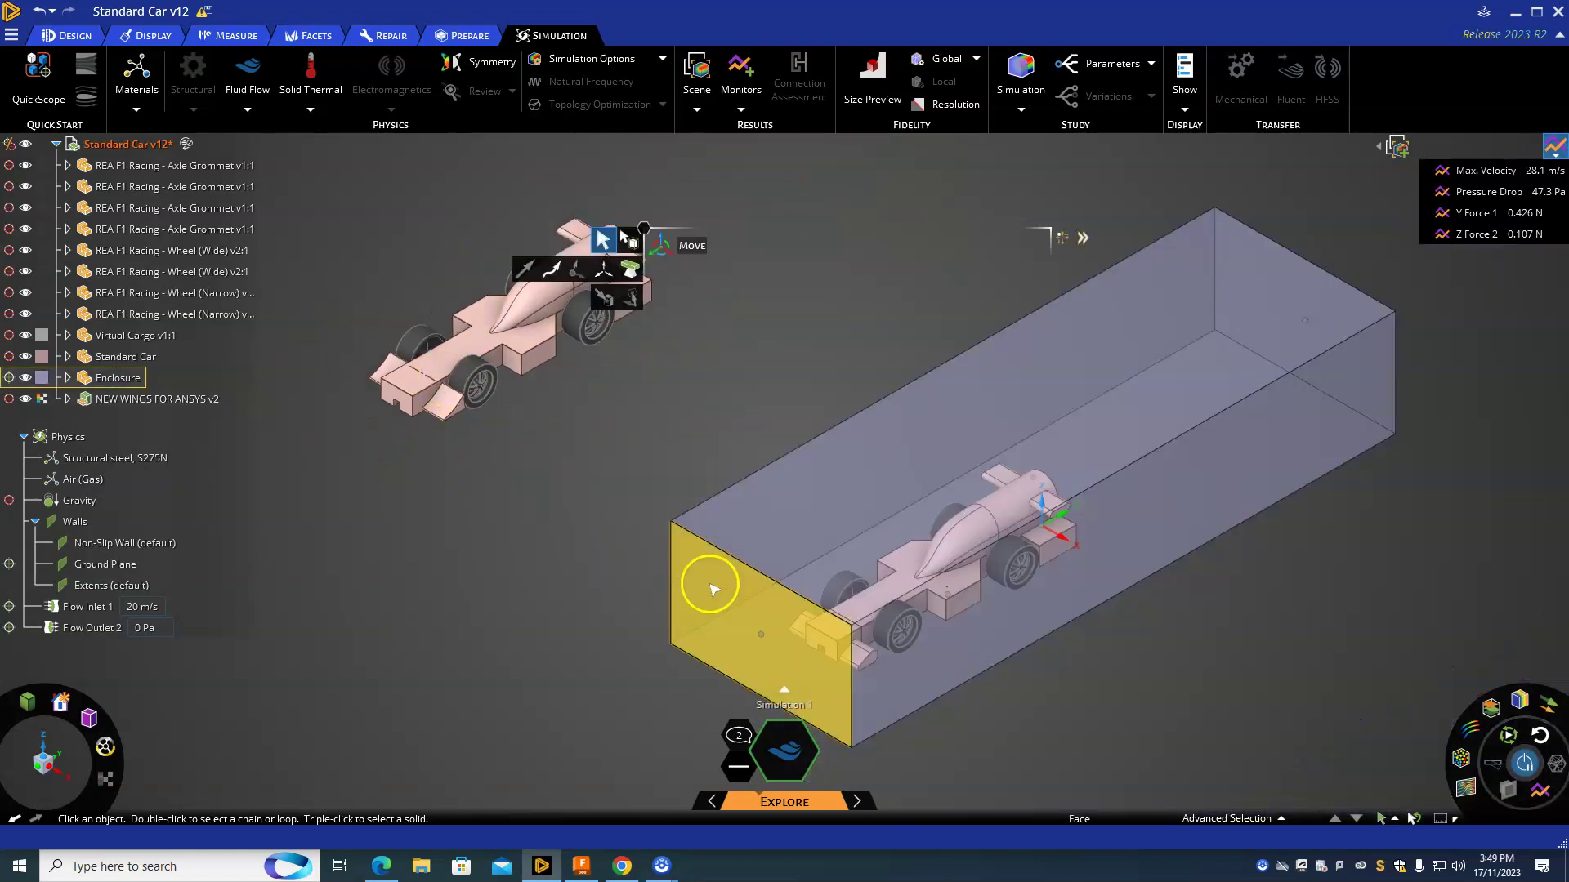
pyautogui.scroll(2, 882, 663)
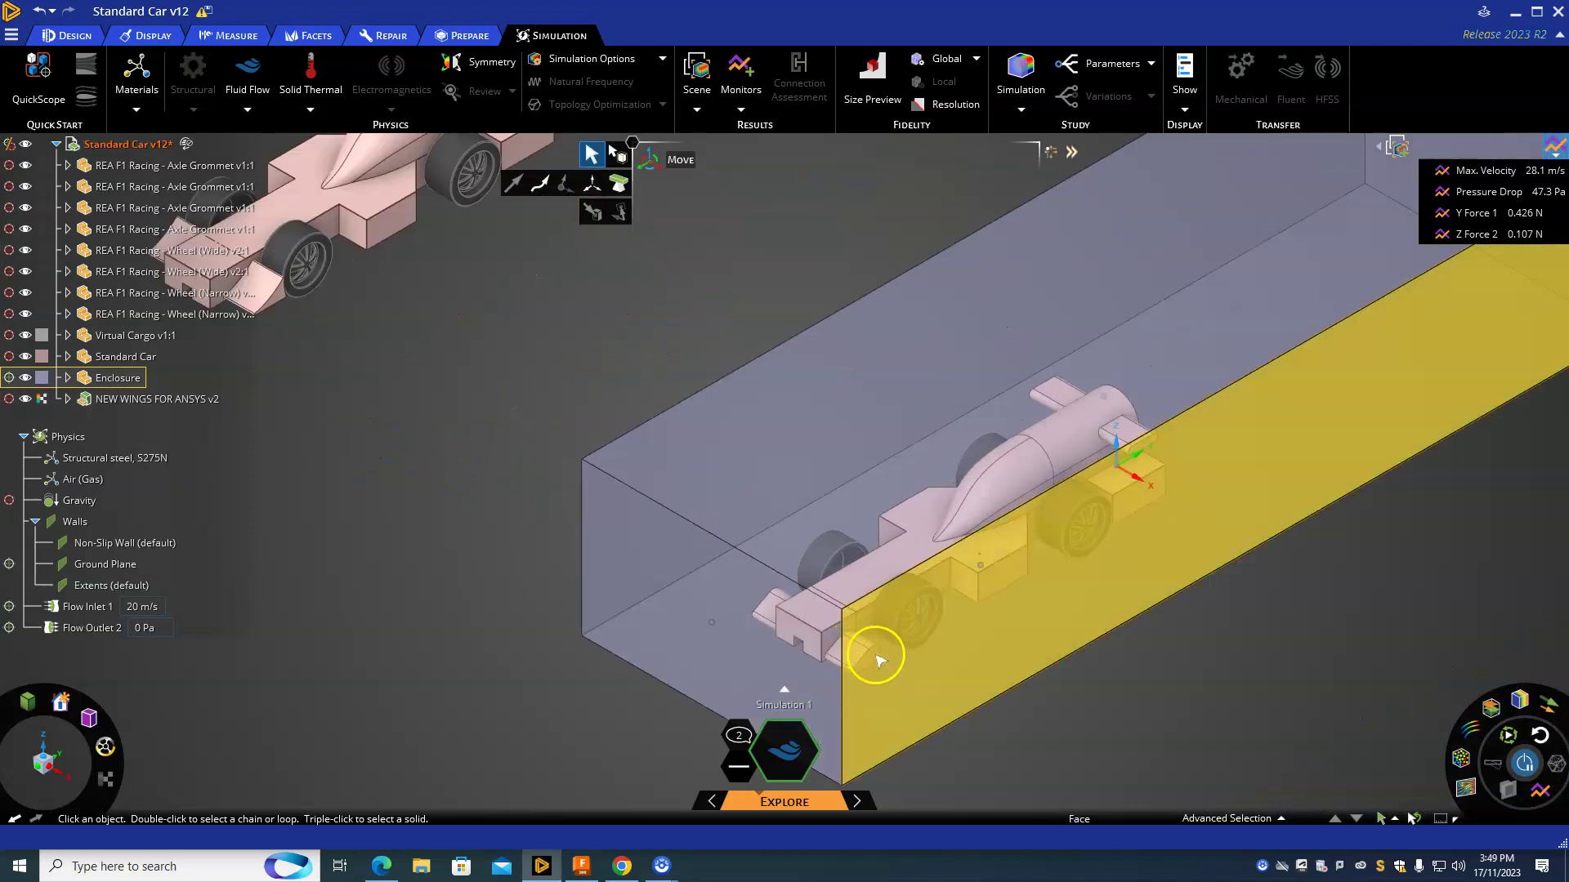
pyautogui.scroll(-5, 886, 658)
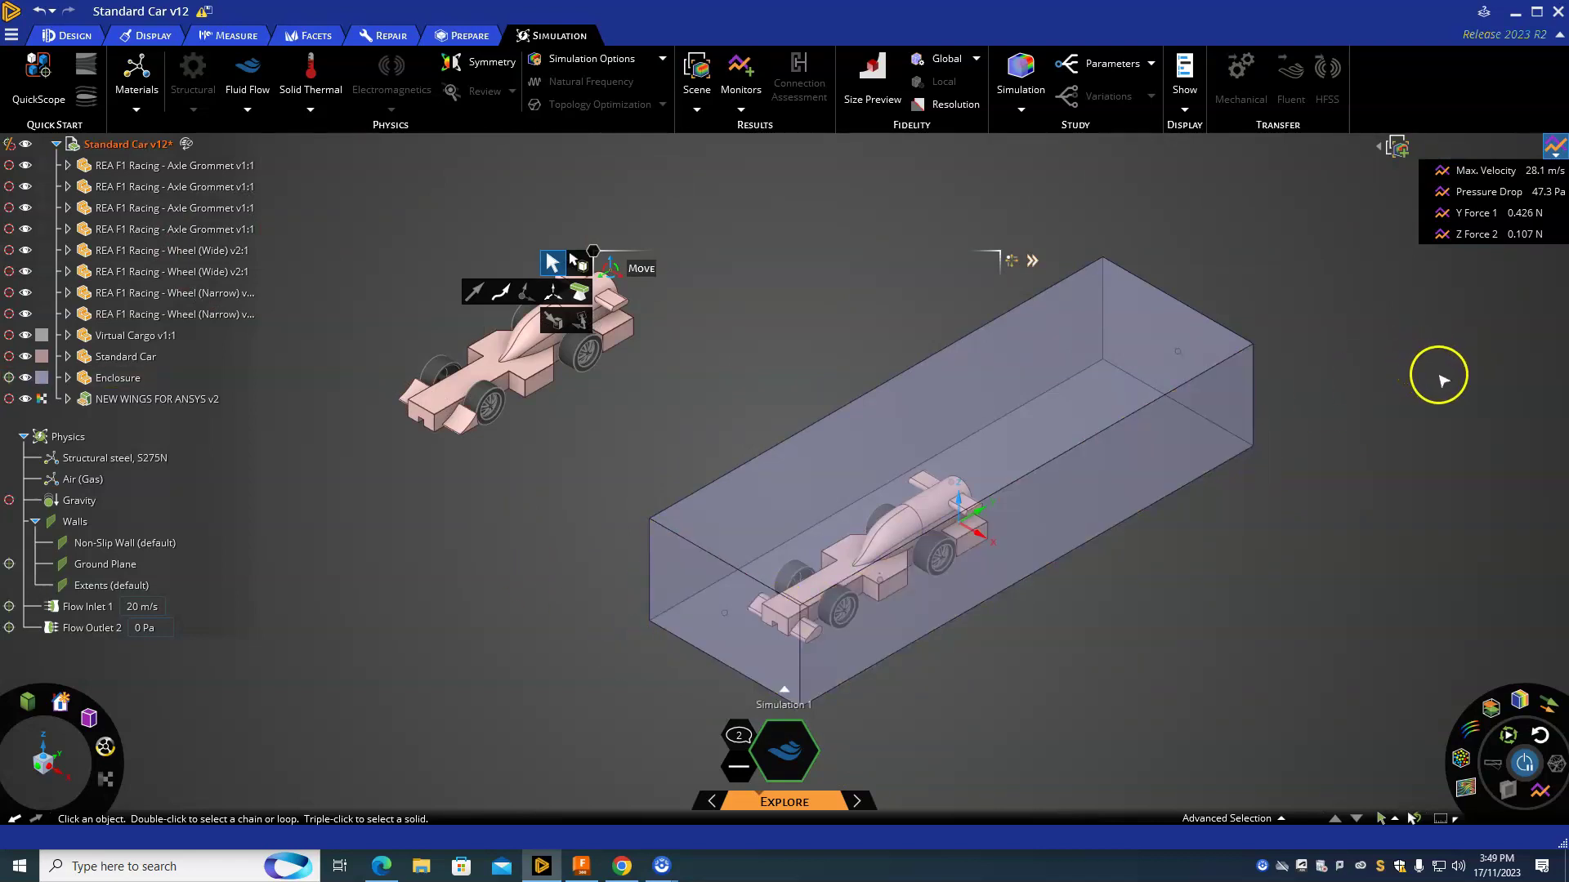
# Step: Pull the enclosure's side face outward until it extends past the second car
pyautogui.click(43, 766)
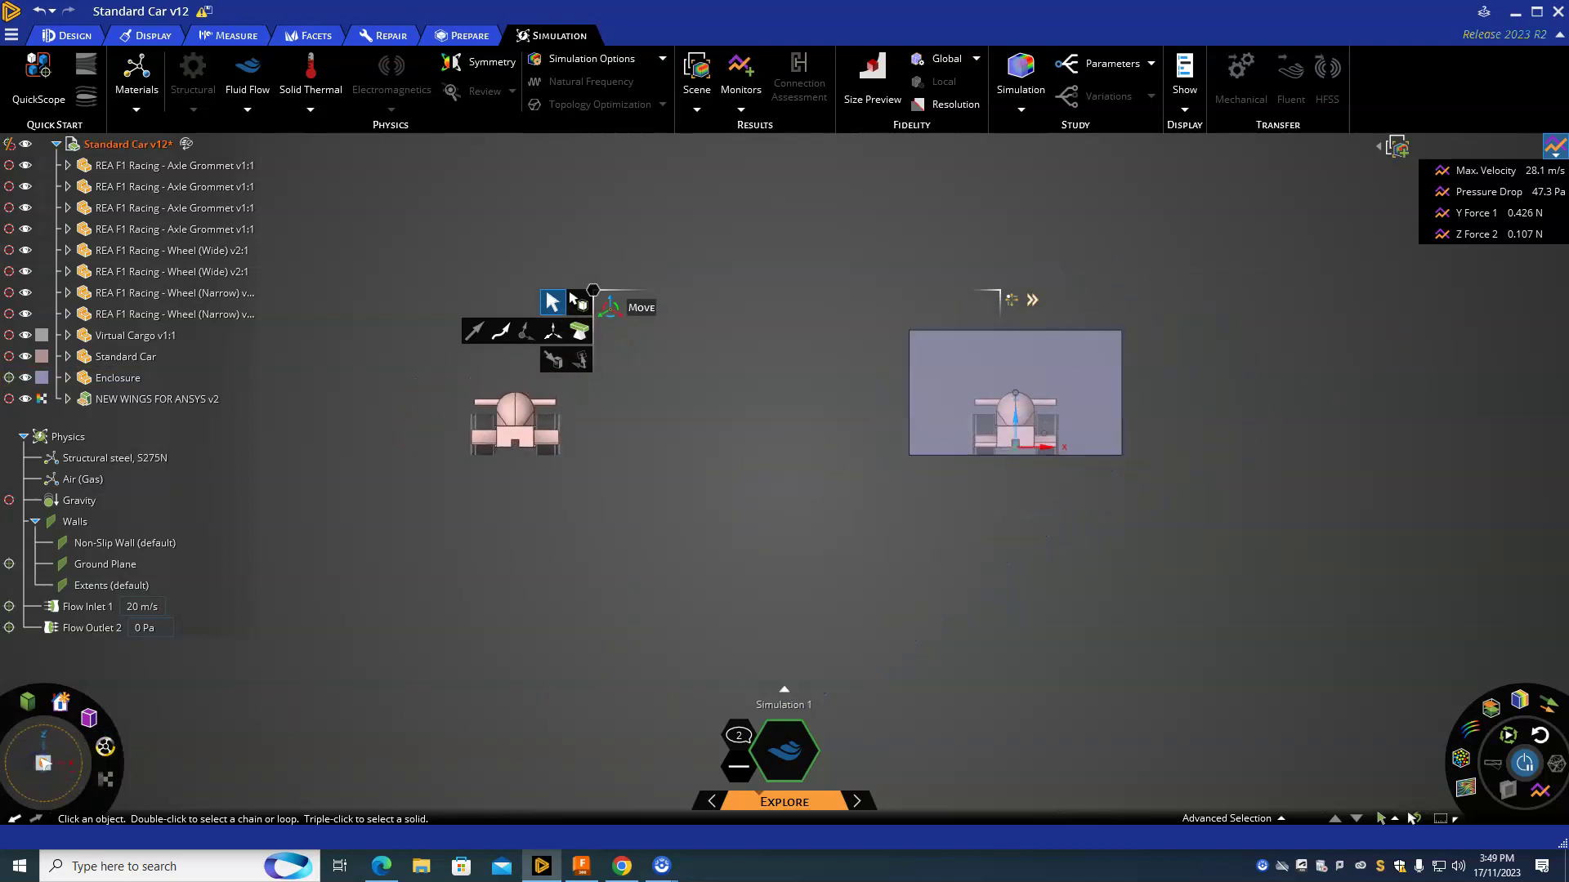
pyautogui.click(42, 762)
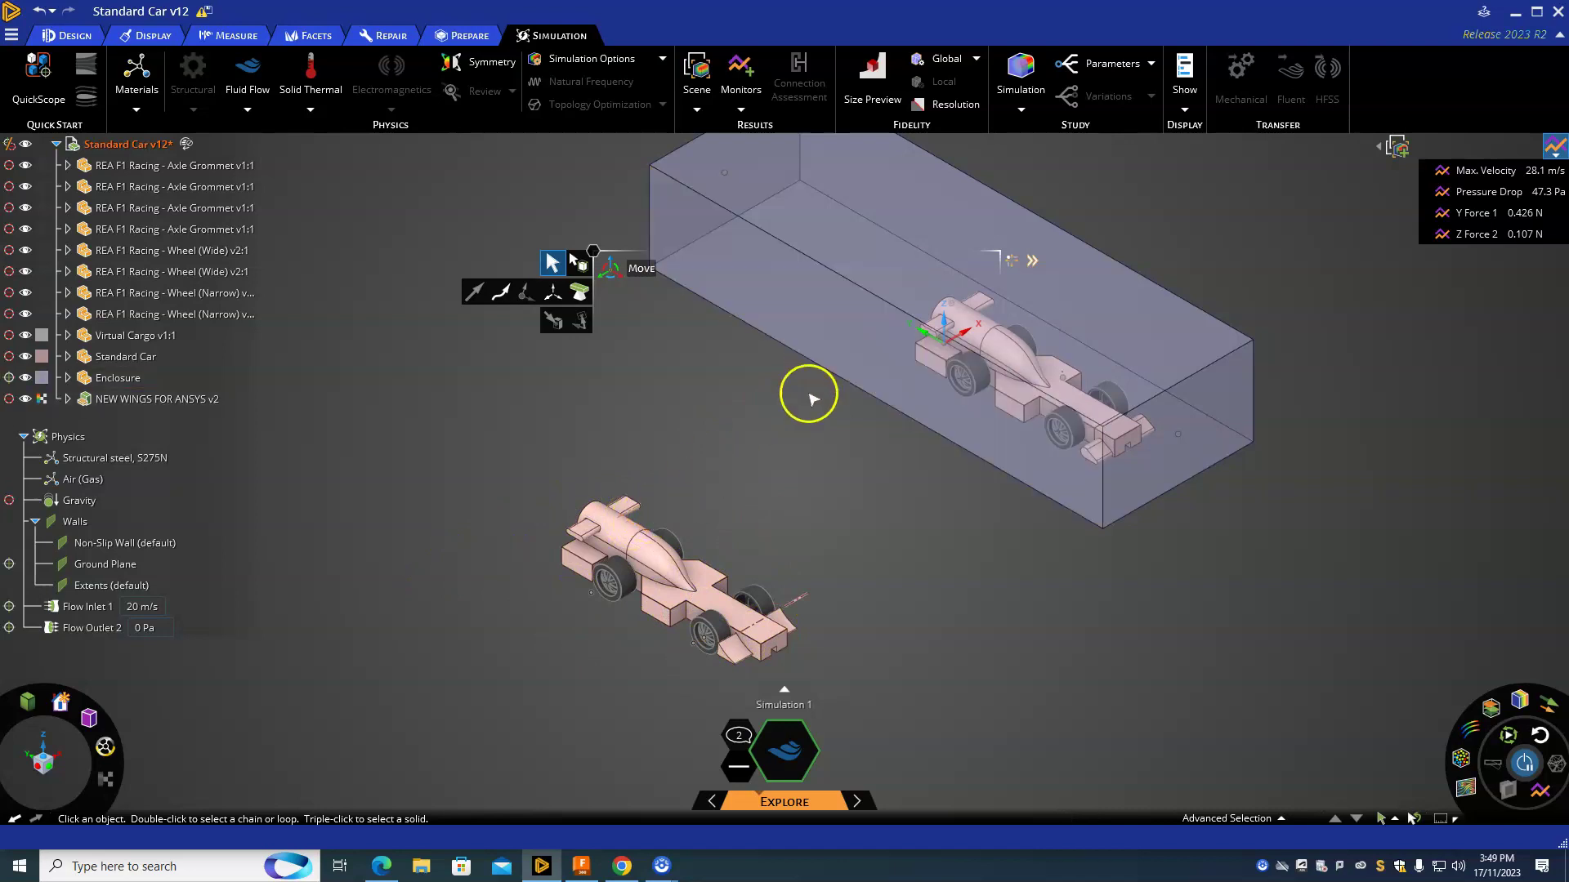
pyautogui.click(874, 358)
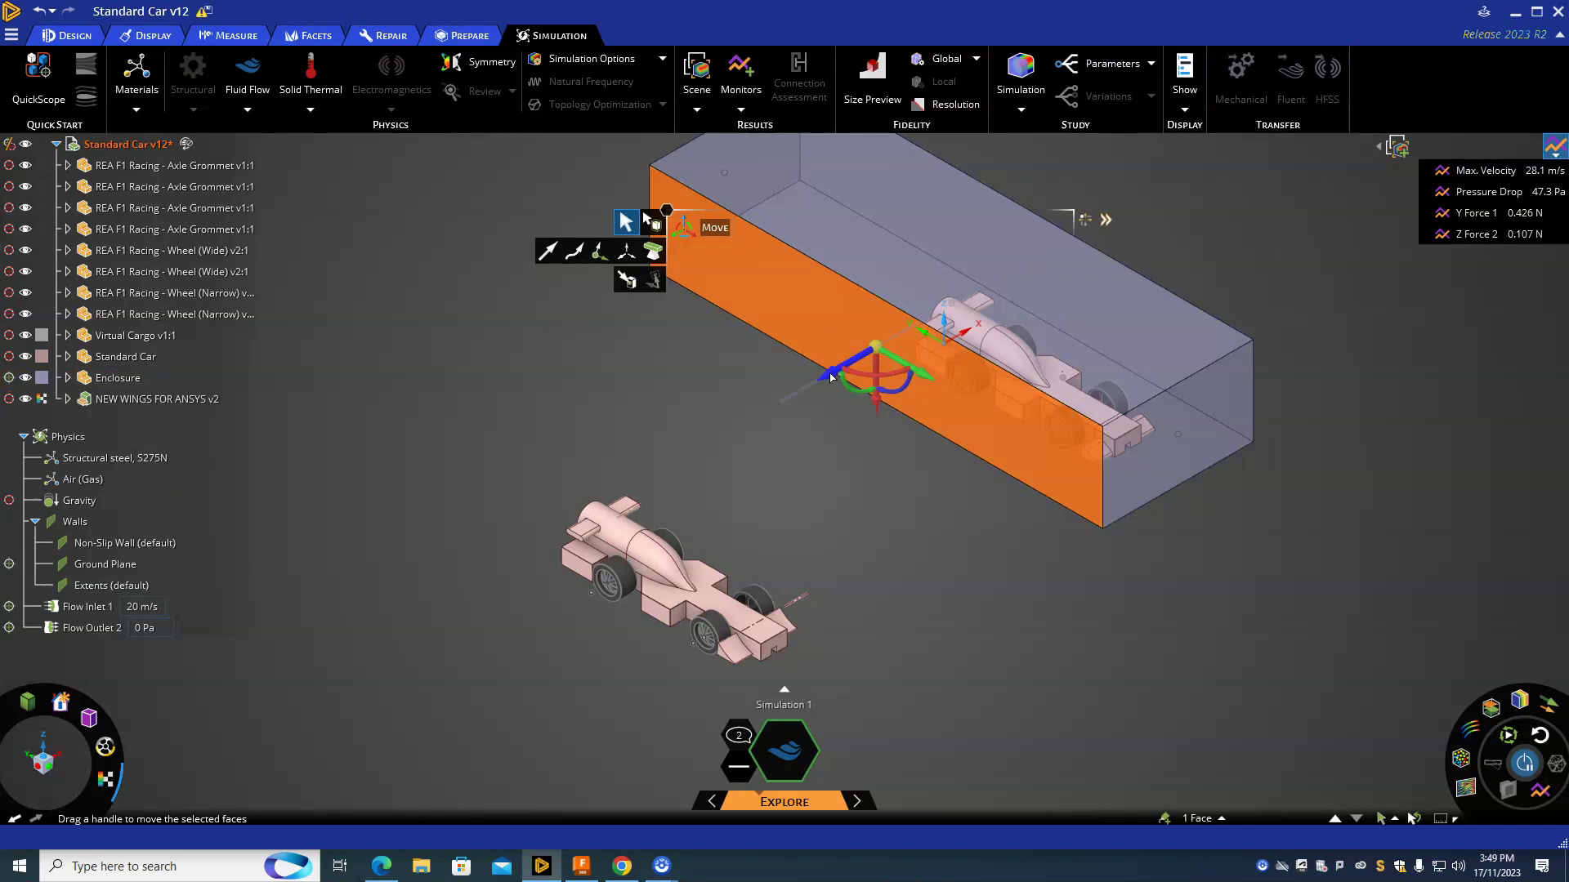
pyautogui.moveTo(827, 382); pyautogui.dragTo(635, 507)
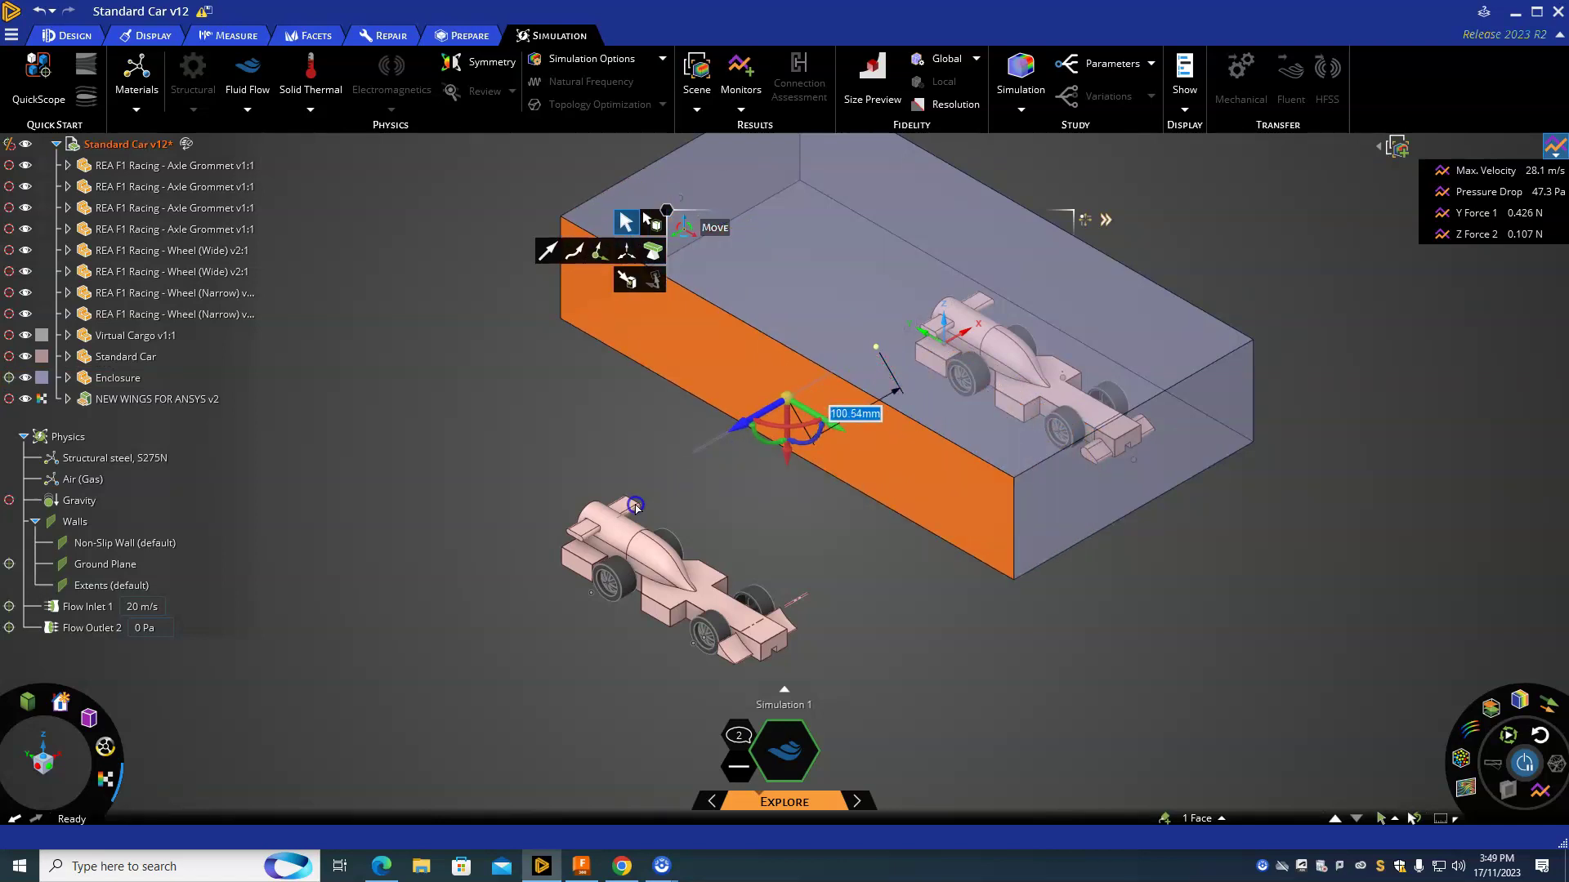
pyautogui.moveTo(560, 543); pyautogui.dragTo(451, 588)
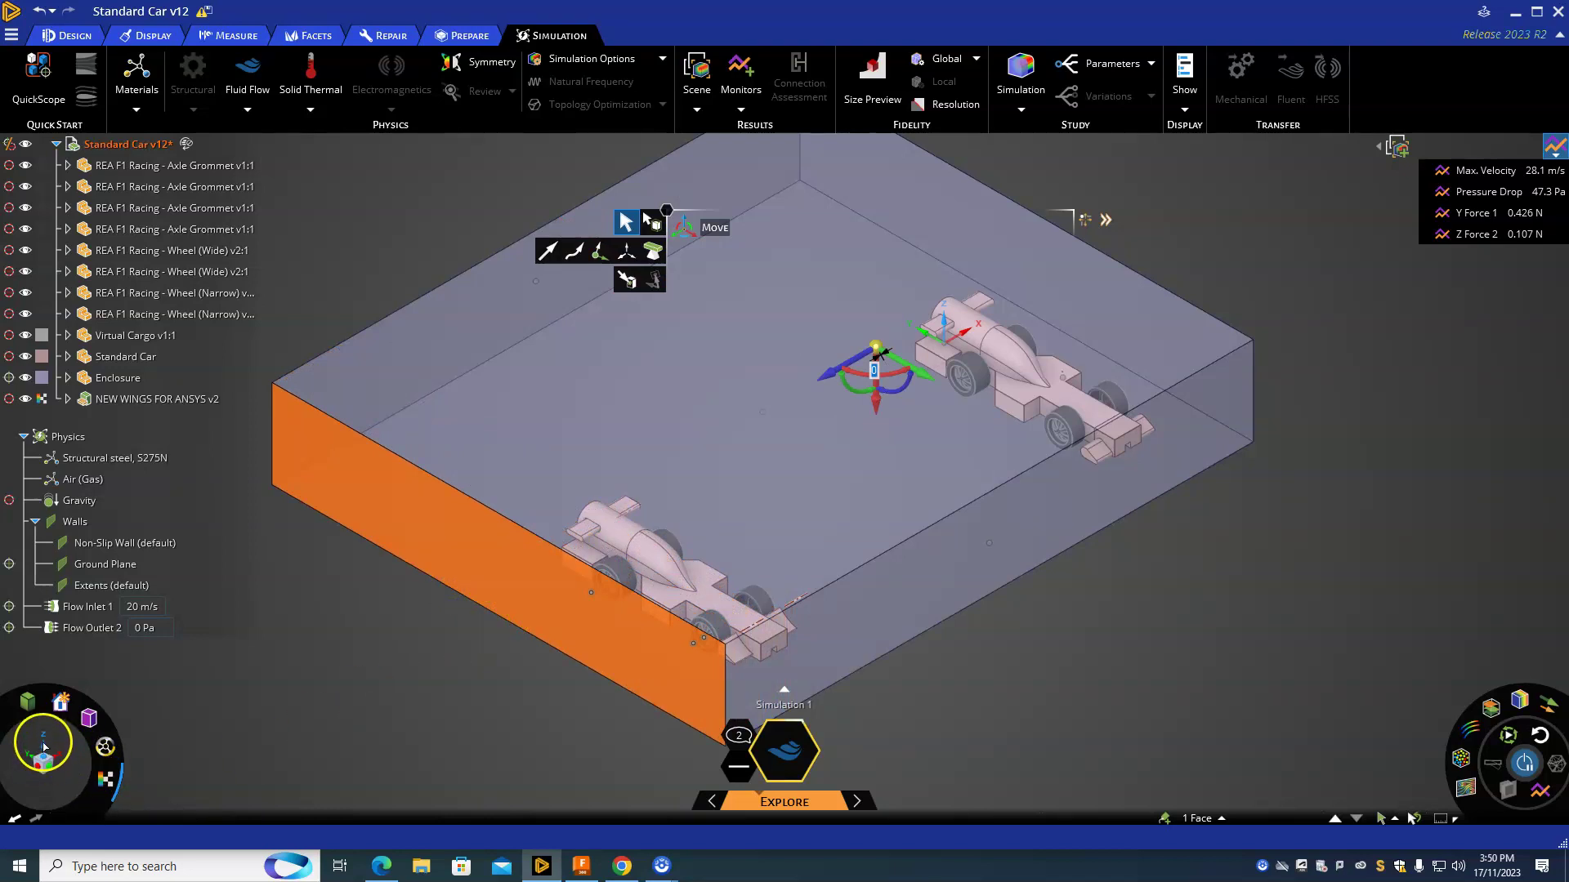
# Step: Check the widened enclosure from the top view, then orbit to a tilted perspective
pyautogui.click(54, 755)
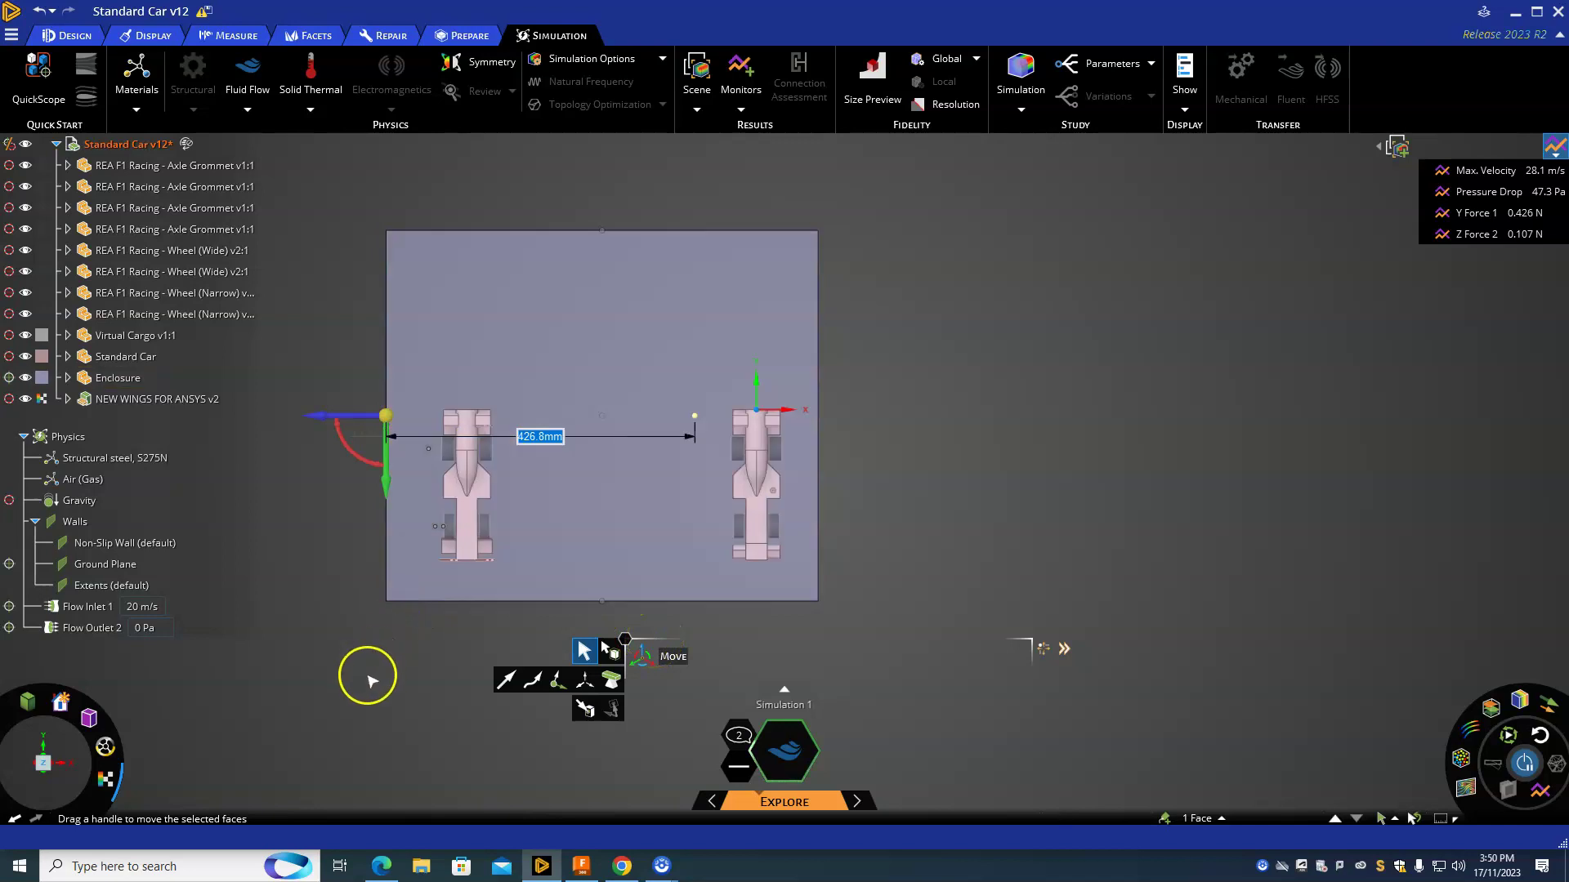
pyautogui.click(353, 653)
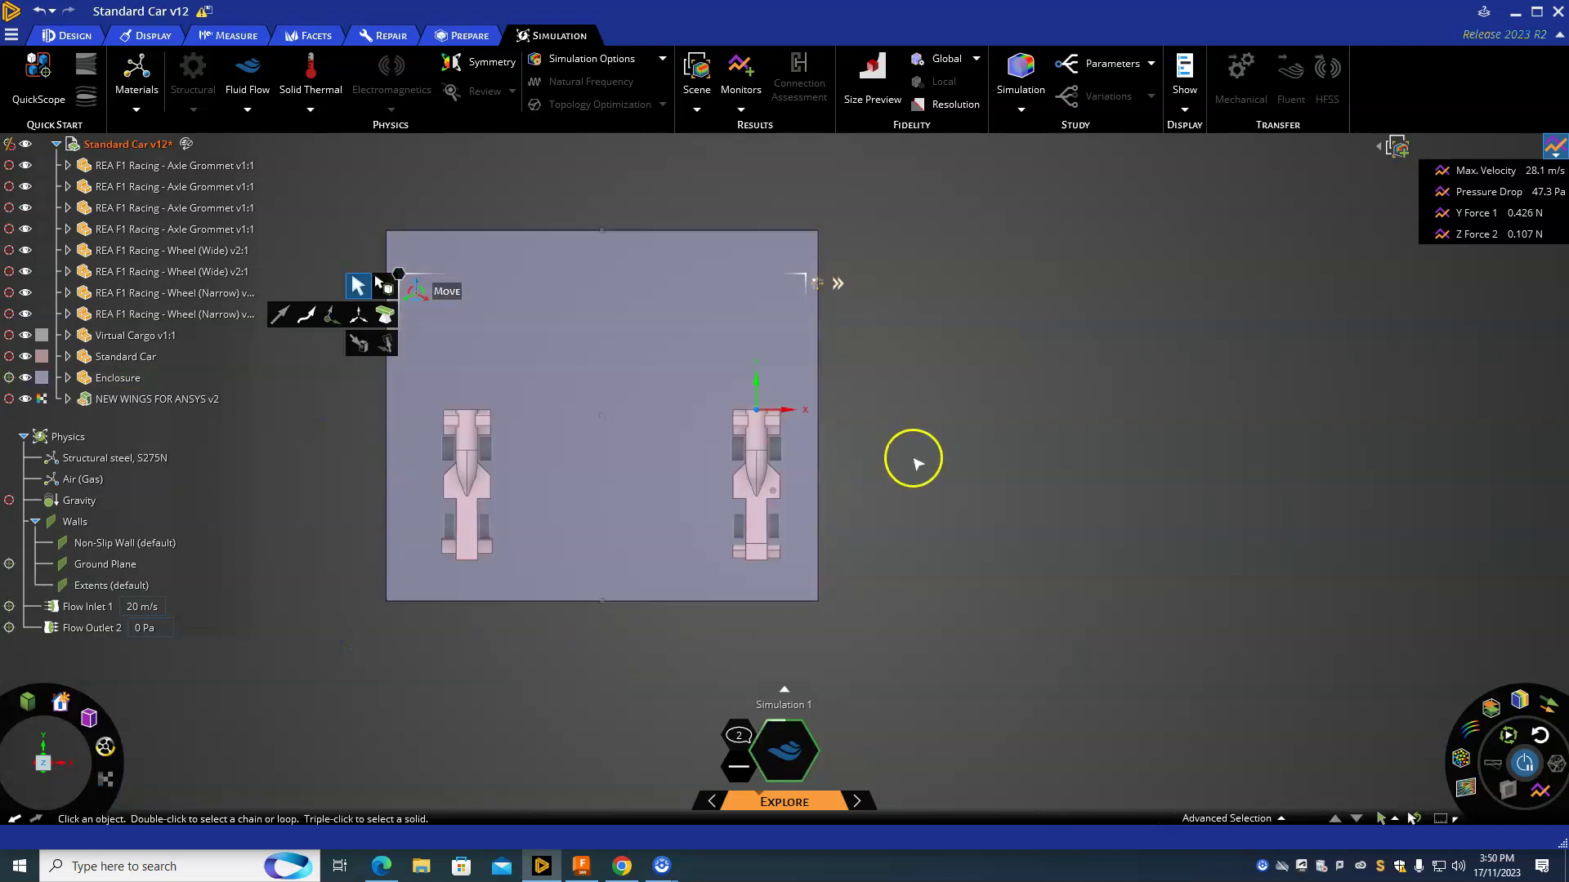
pyautogui.moveTo(546, 442); pyautogui.dragTo(539, 296, button='middle')
pyautogui.moveTo(889, 448); pyautogui.dragTo(942, 582, button='middle')
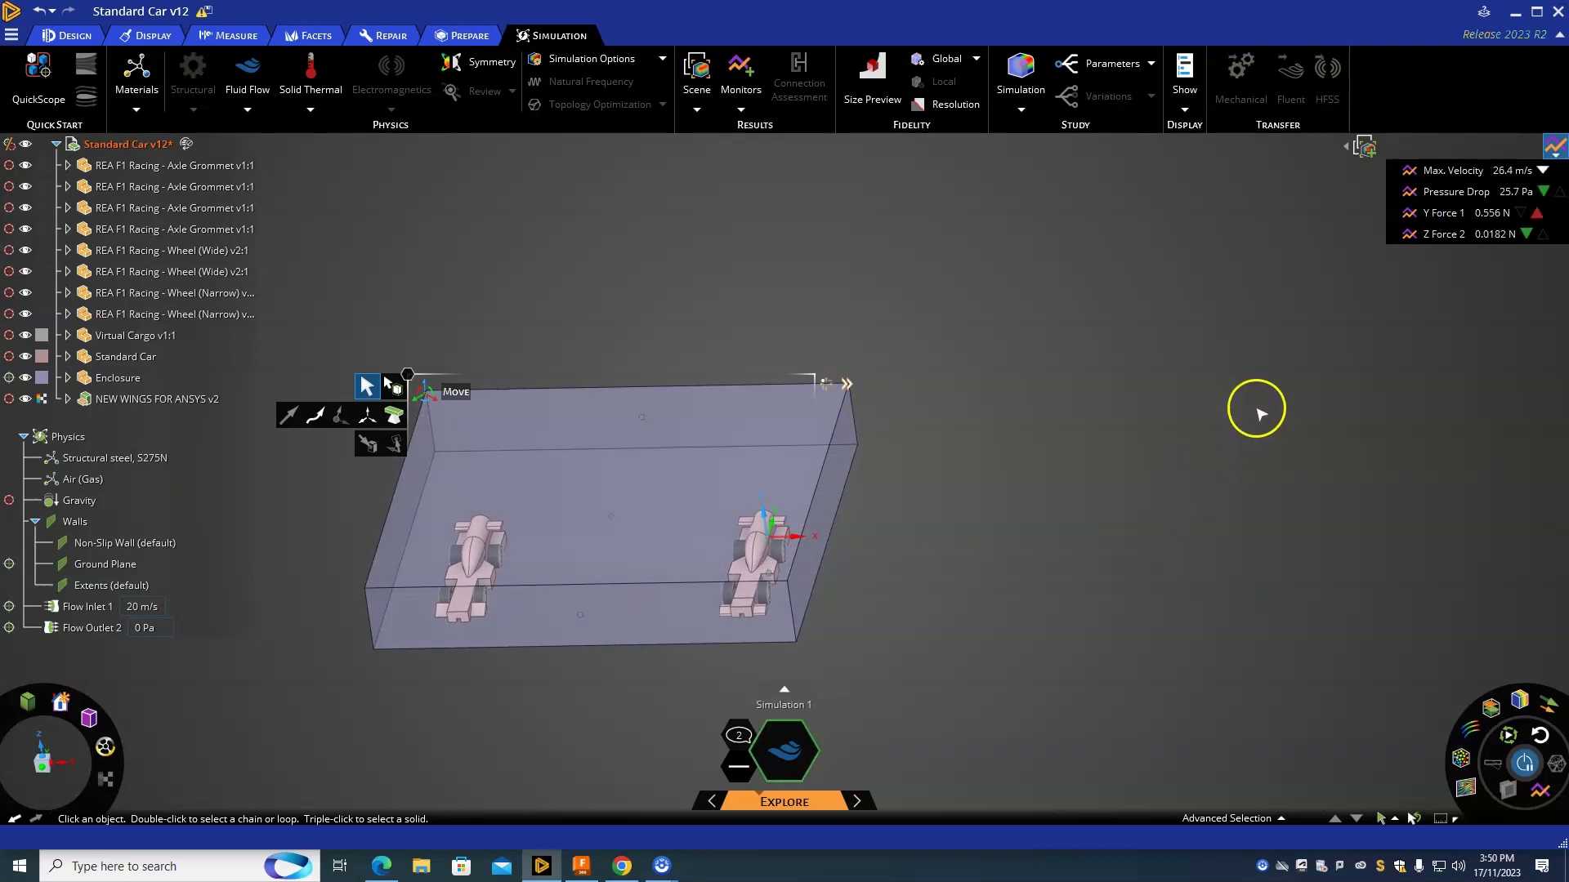
pyautogui.click(1451, 236)
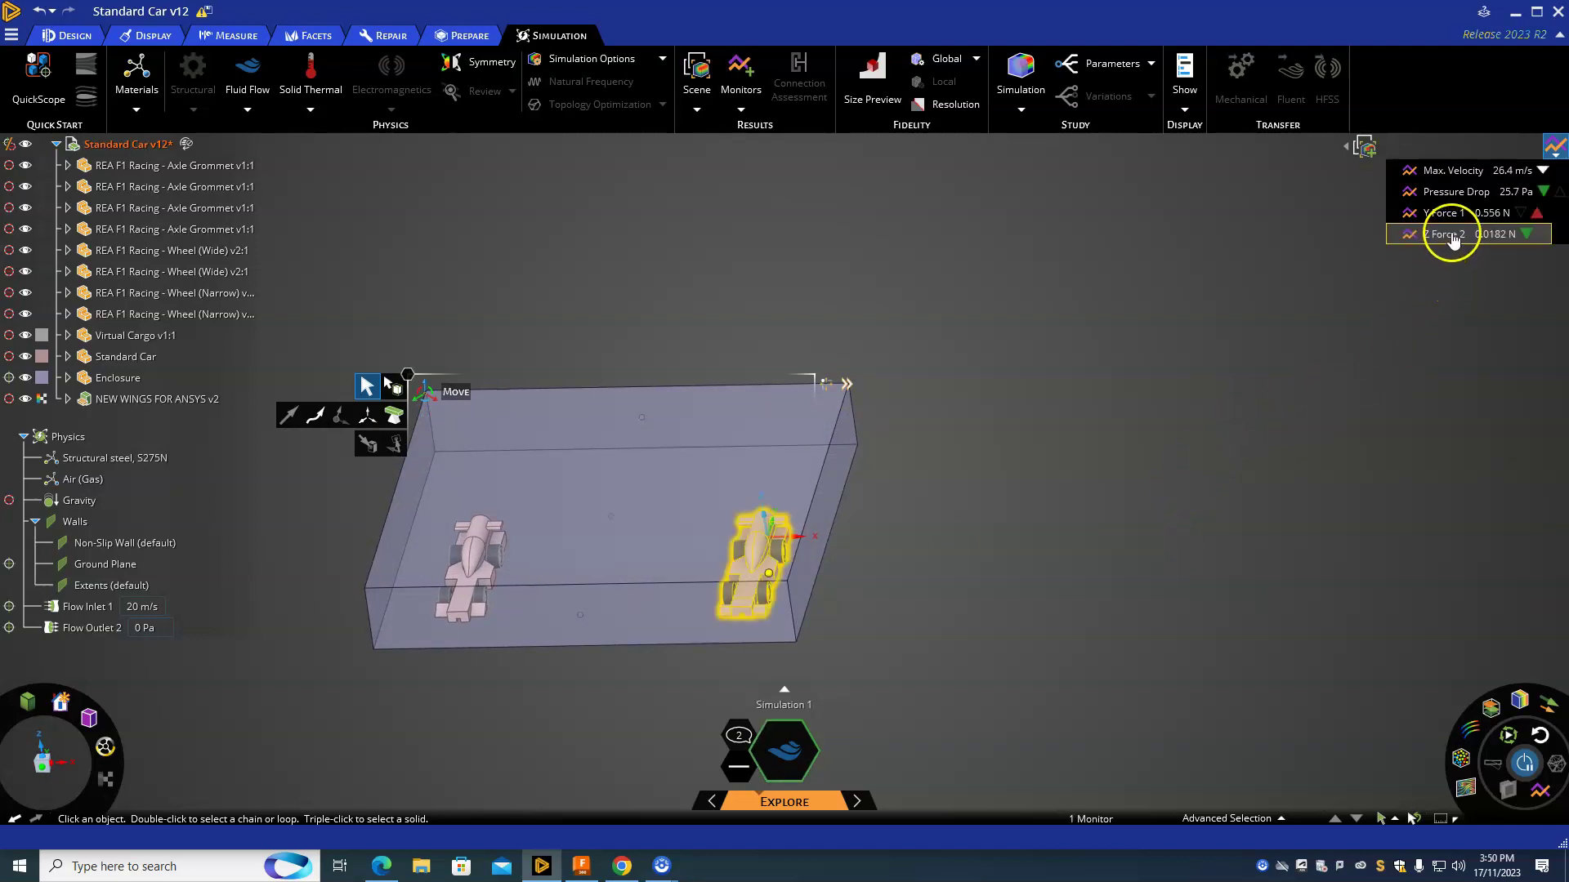
pyautogui.click(1451, 216)
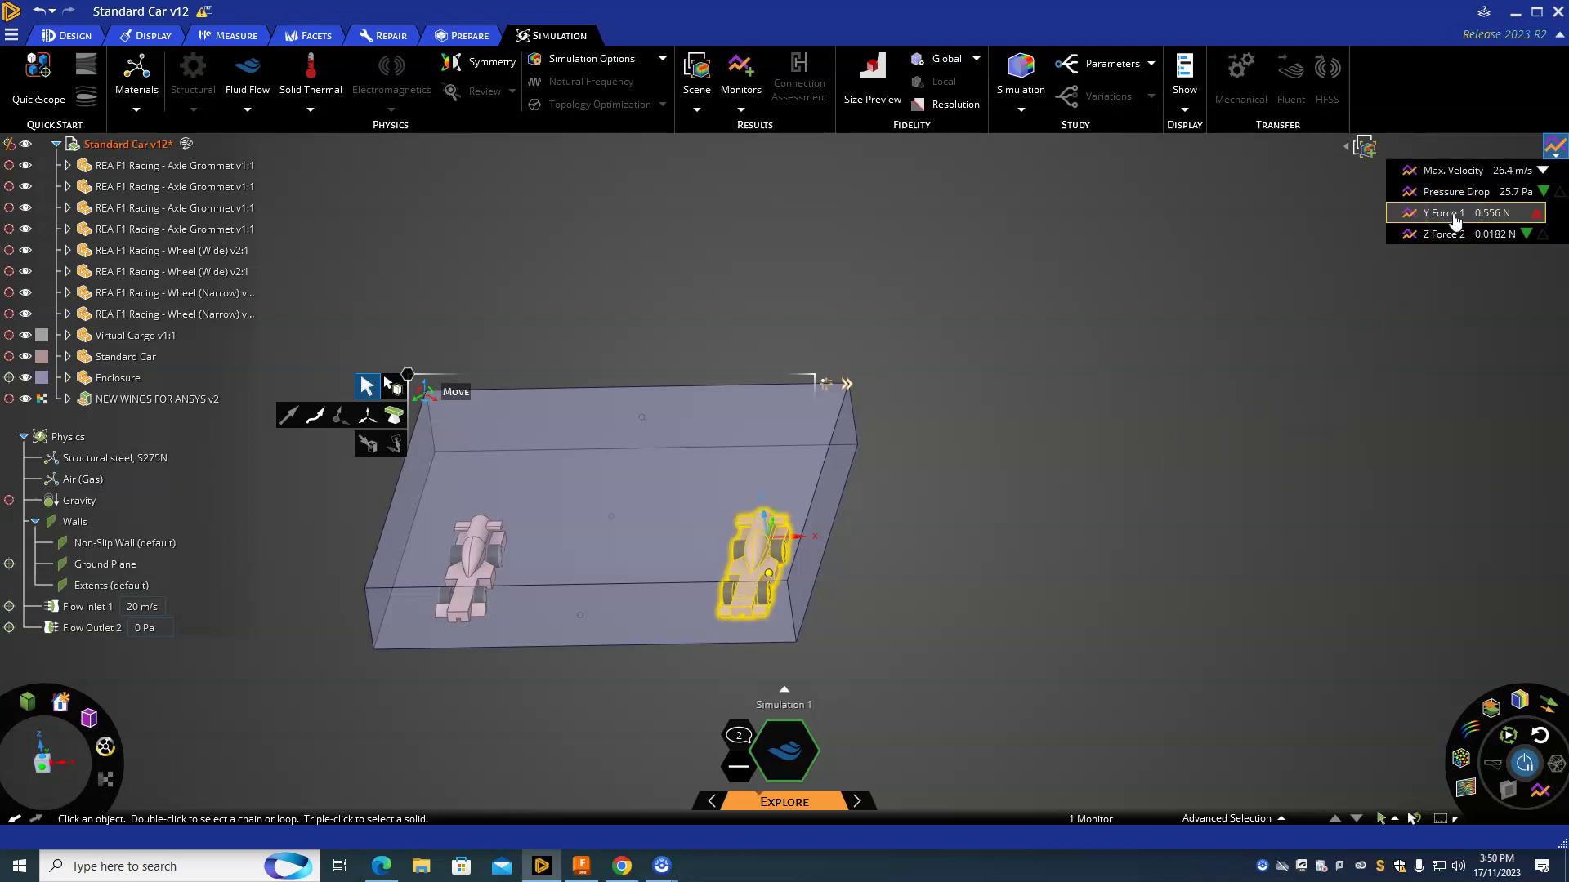
pyautogui.click(1453, 229)
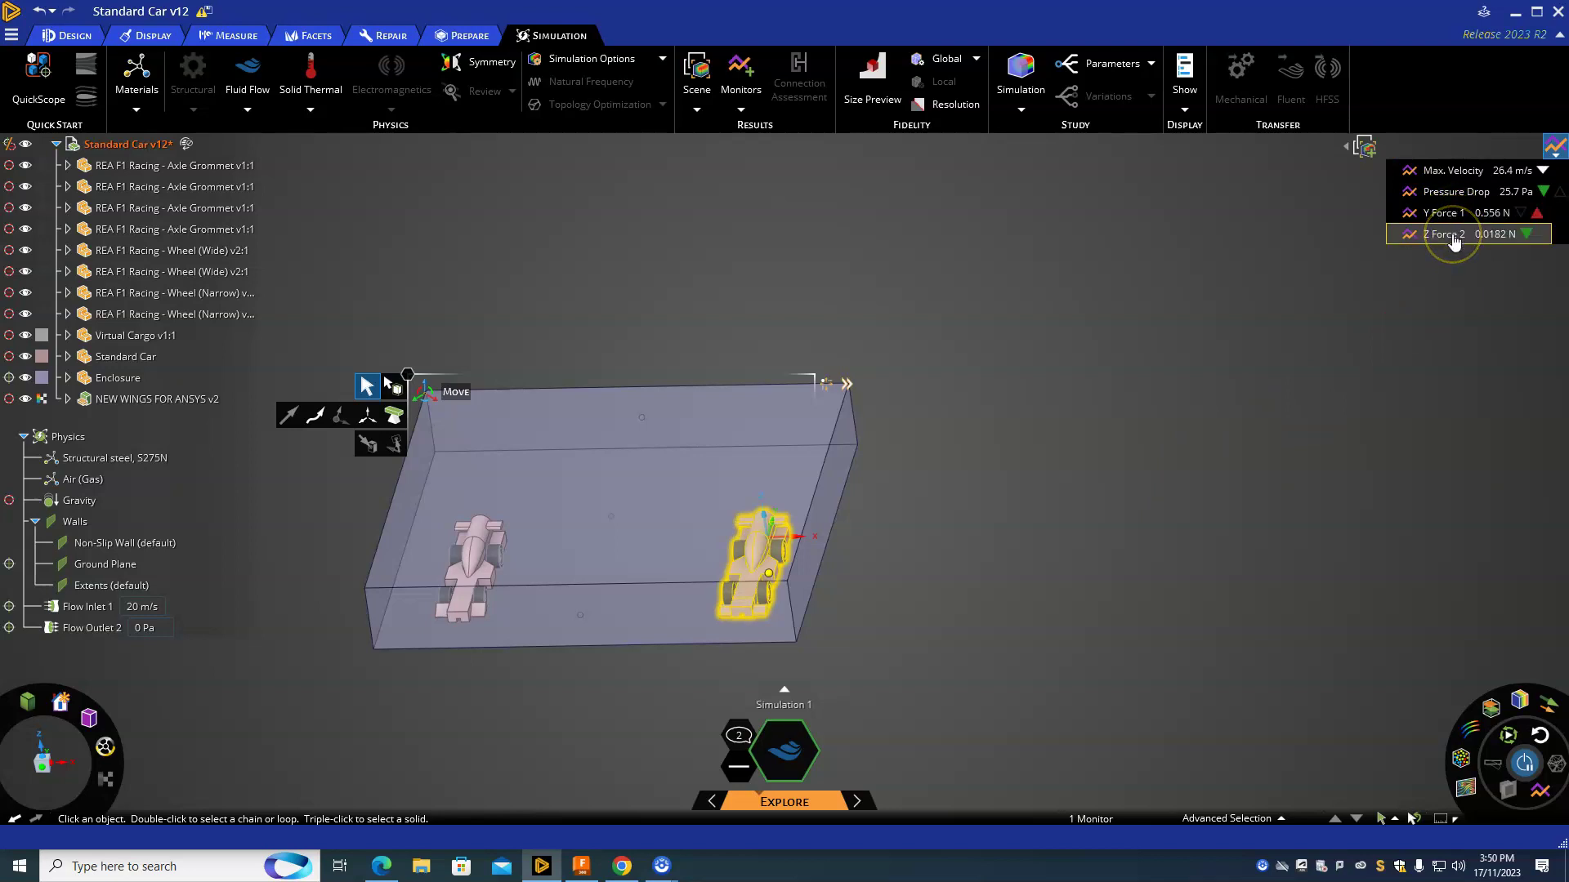
pyautogui.click(1452, 214)
pyautogui.click(1453, 233)
pyautogui.click(902, 536)
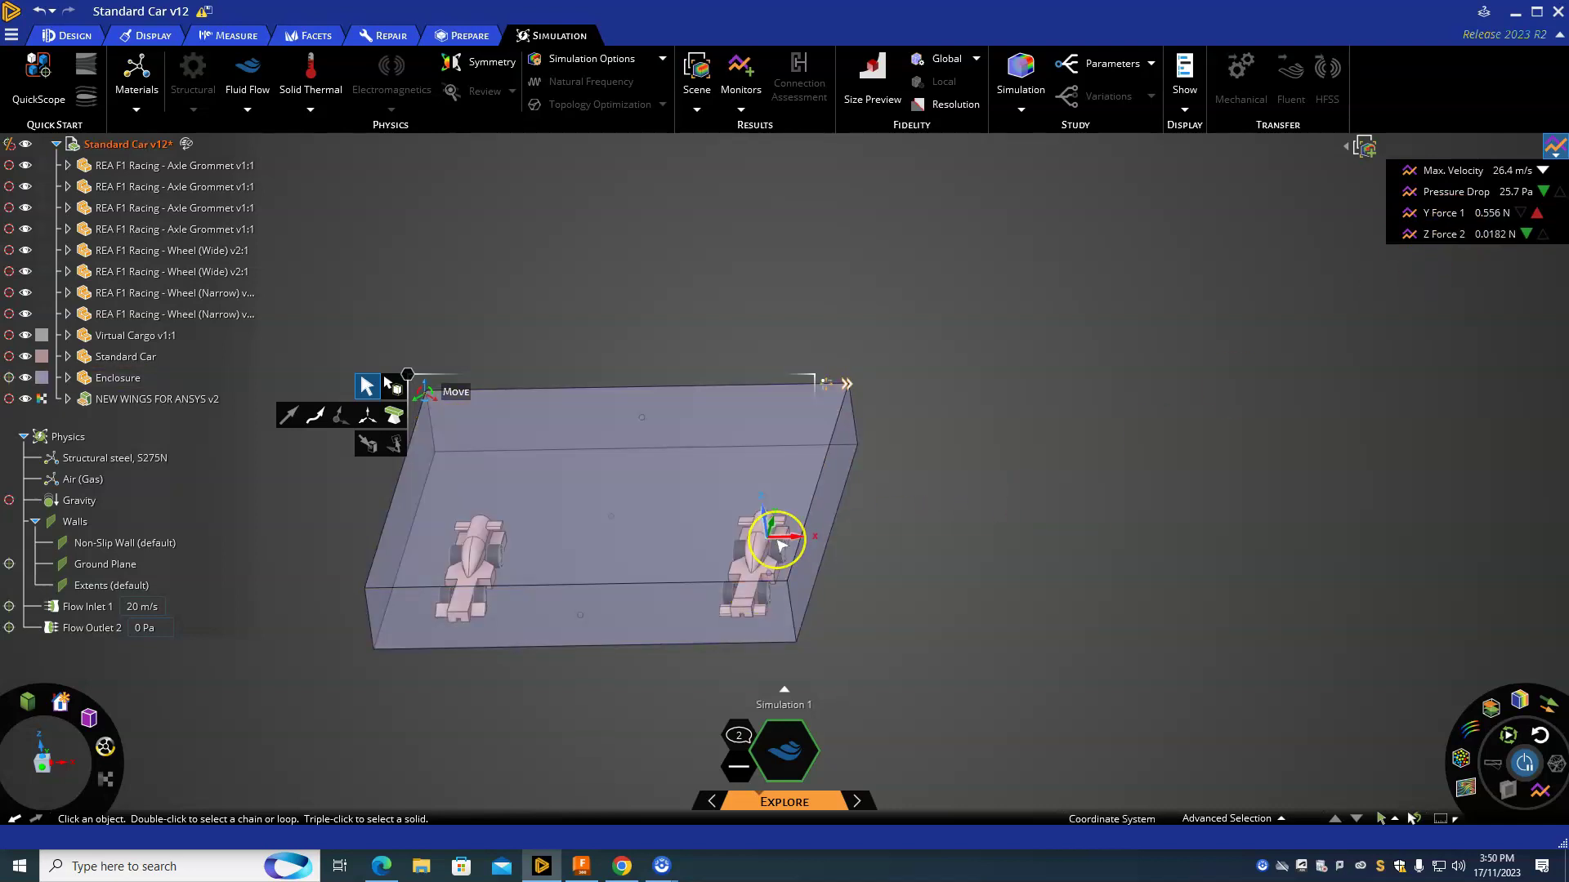
pyautogui.click(732, 554)
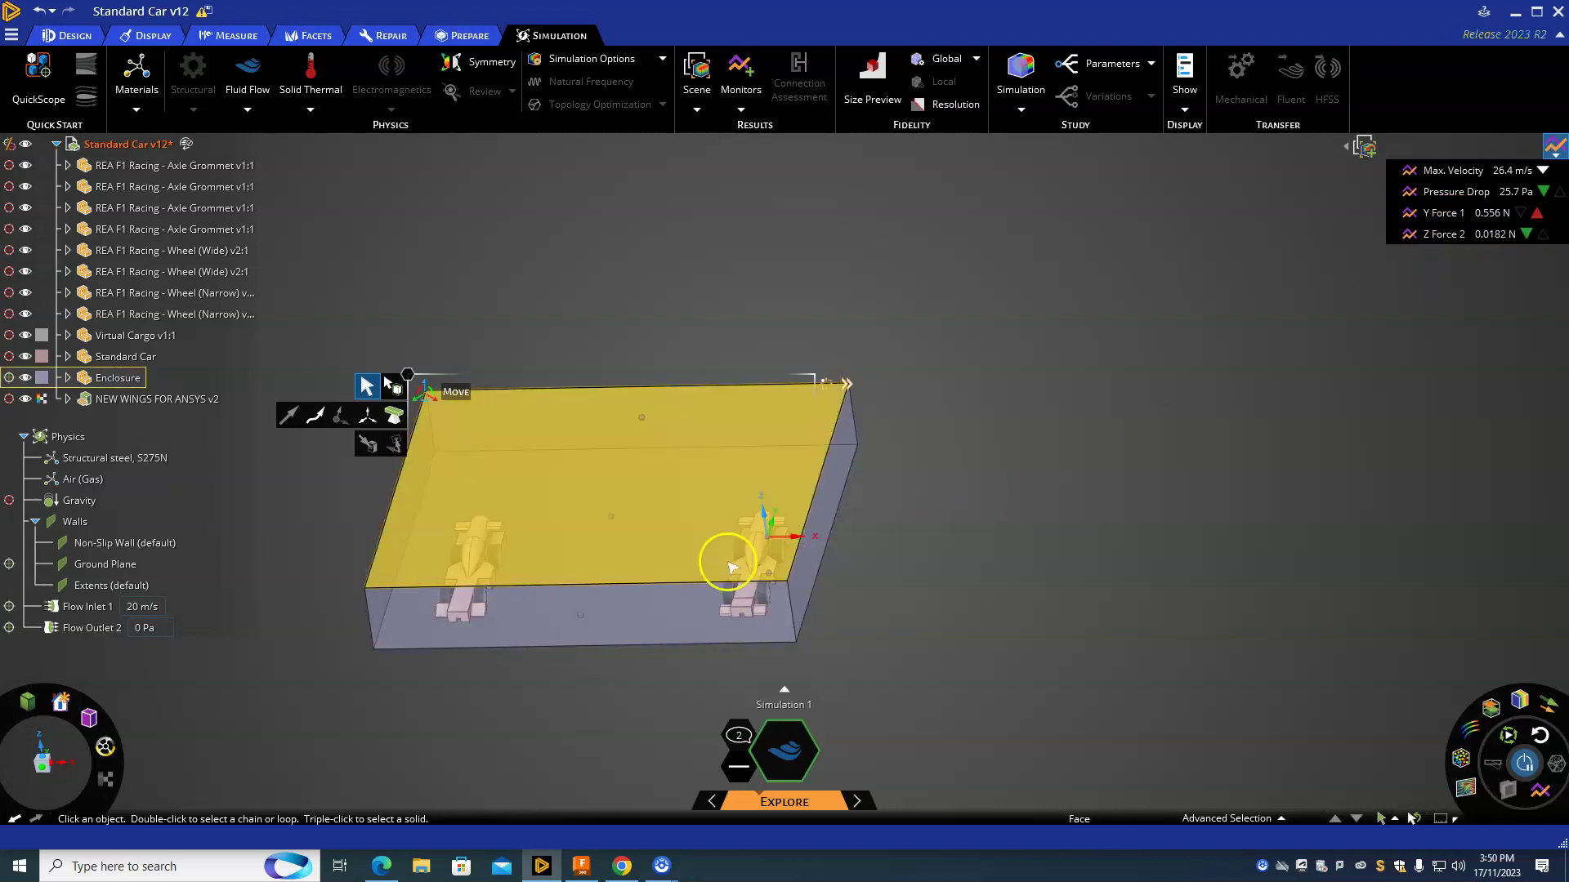
pyautogui.click(459, 546)
pyautogui.click(466, 613)
pyautogui.click(480, 519)
pyautogui.click(422, 614)
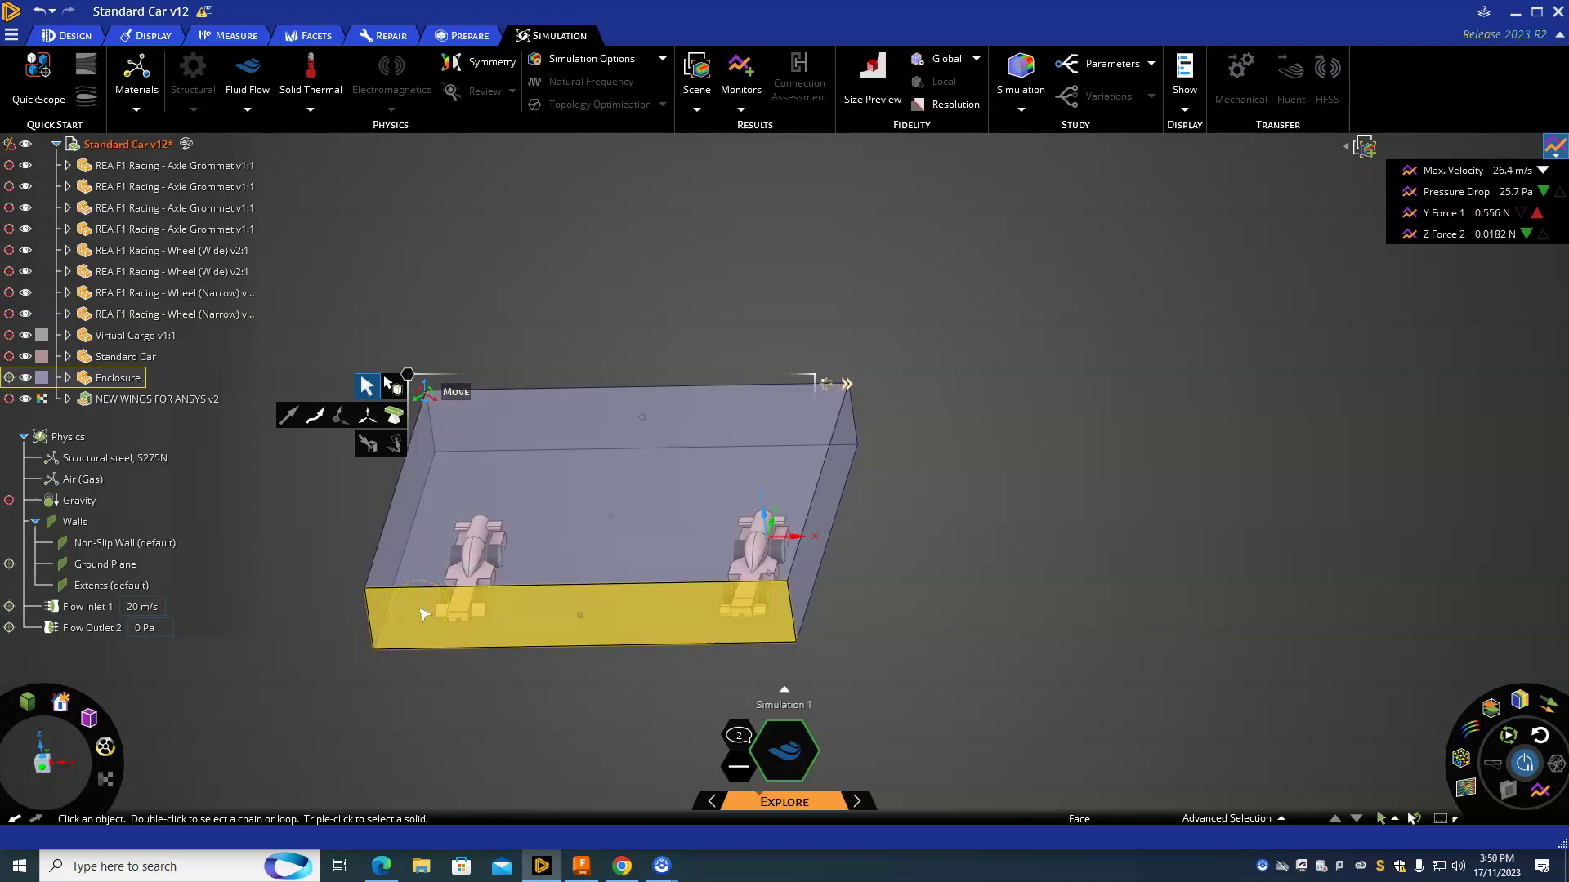
# Step: Begin a new monitor and hide the enclosure from its front face's context menu
pyautogui.click(745, 277)
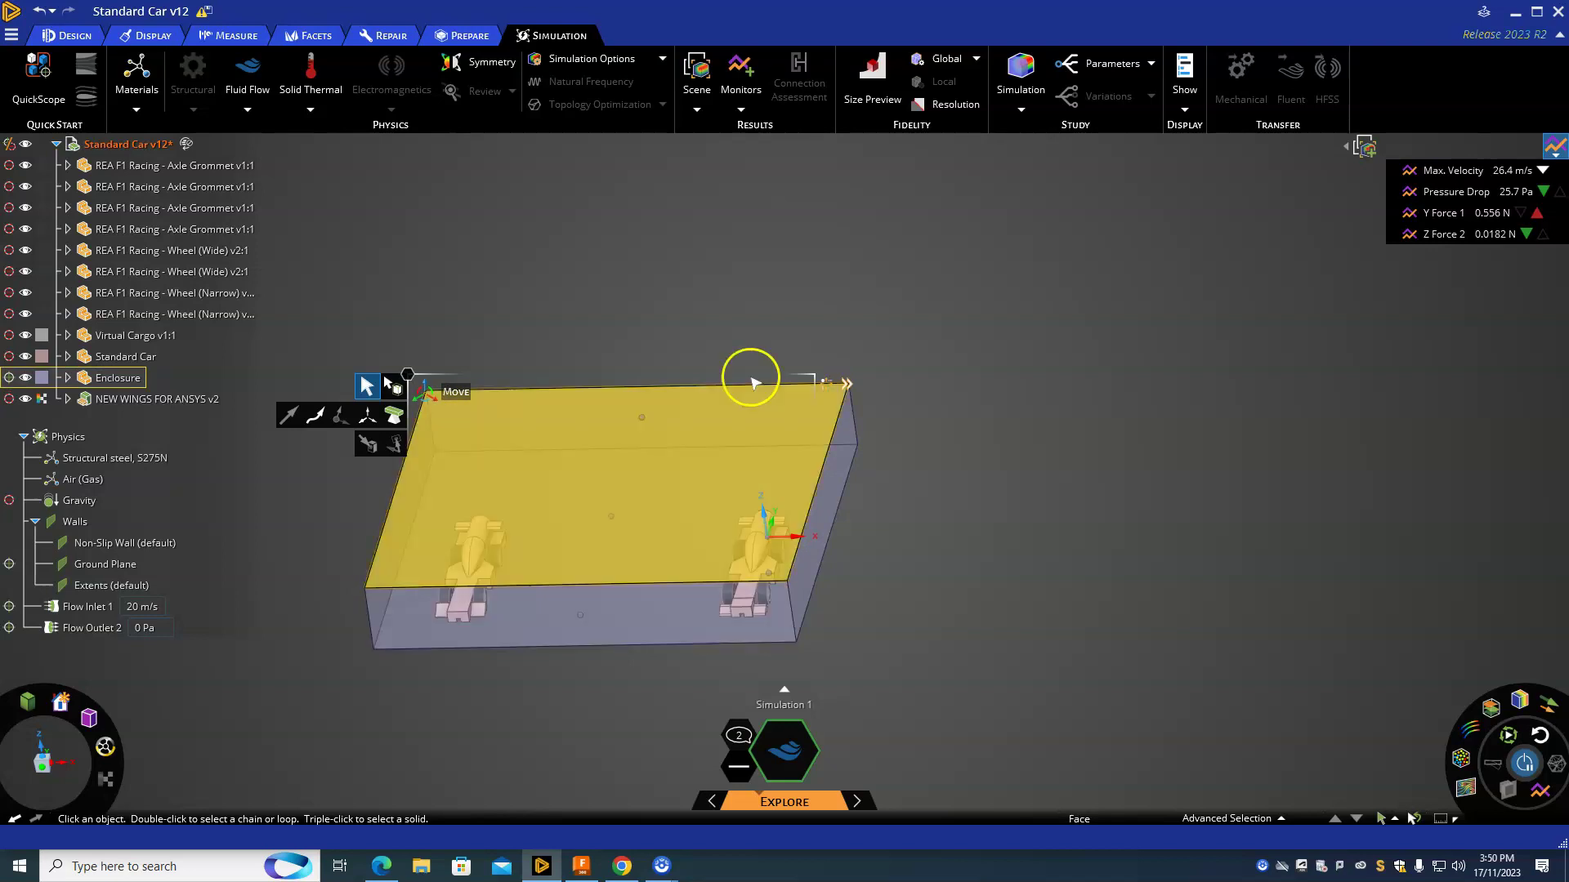
pyautogui.click(746, 86)
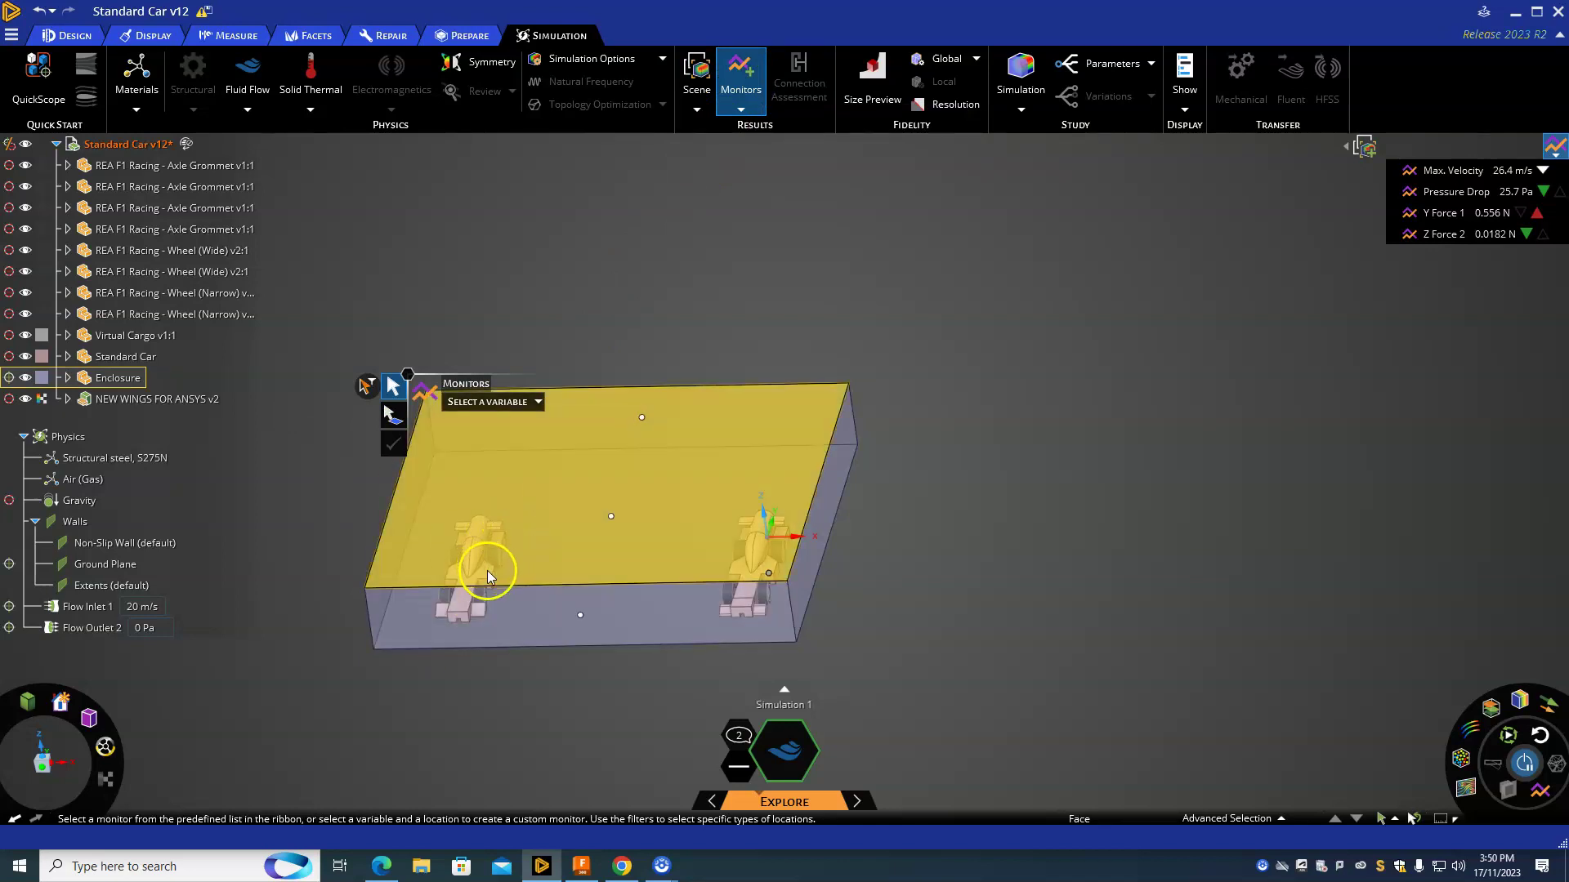
pyautogui.rightClick(533, 611)
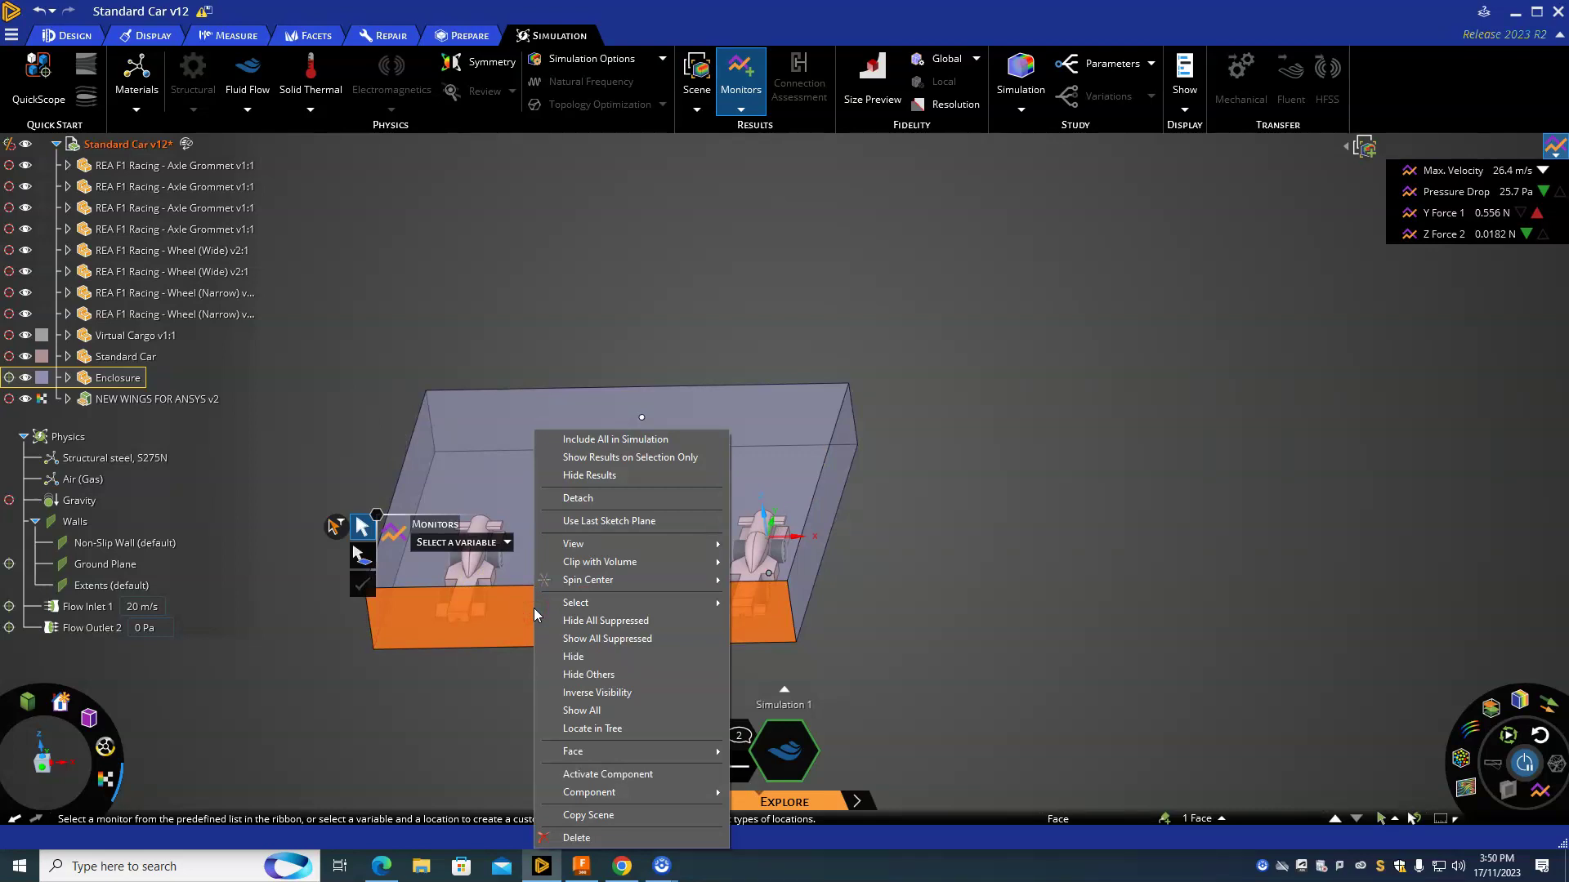
pyautogui.click(568, 658)
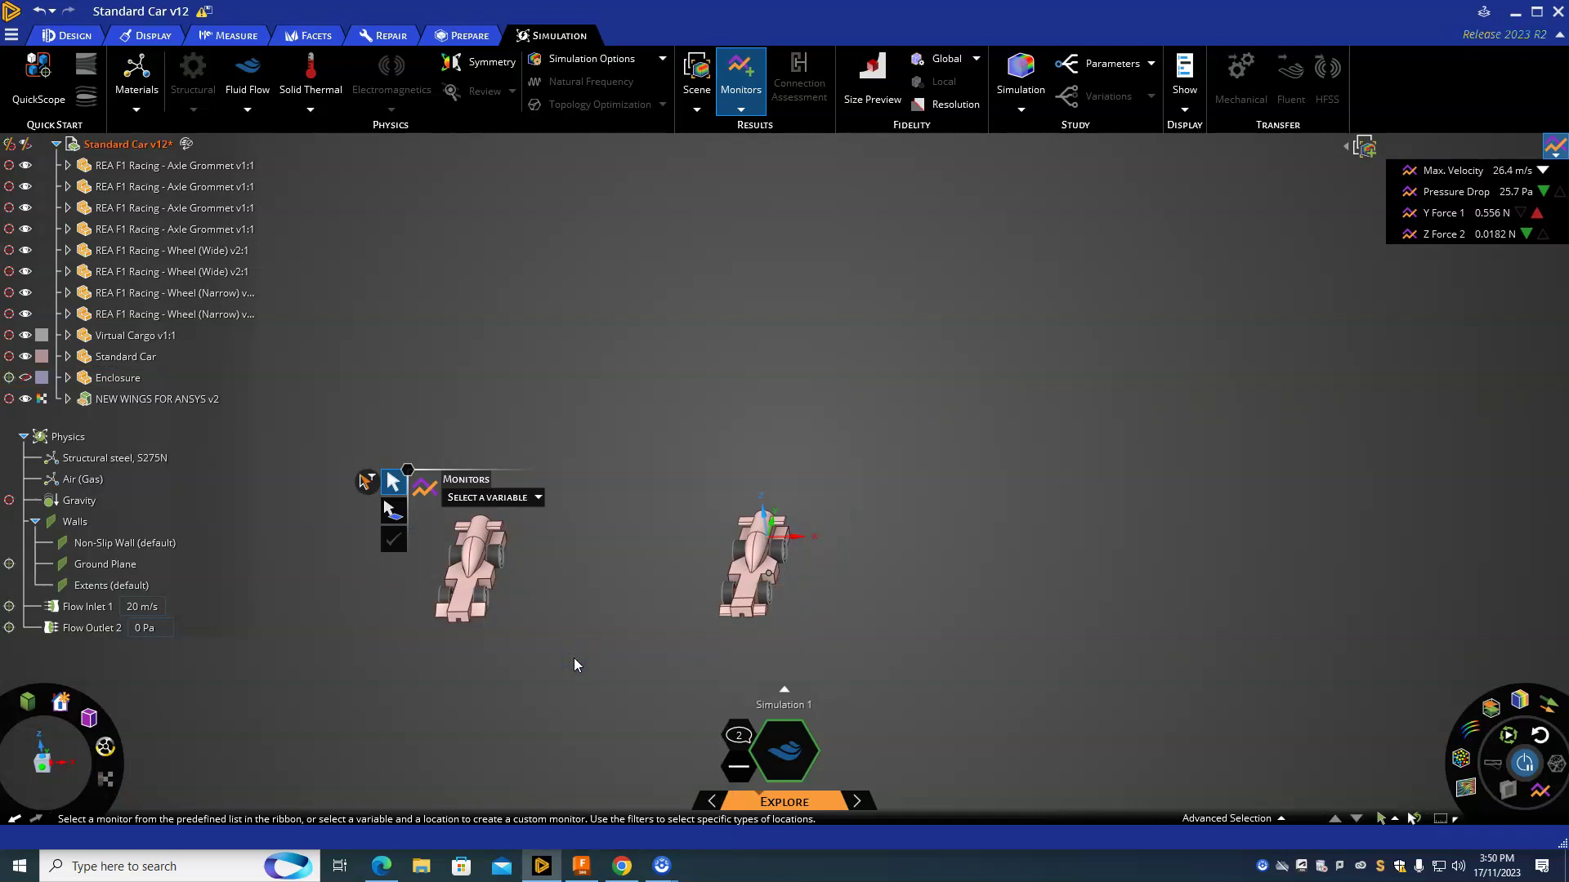
pyautogui.scroll(3, 376, 604)
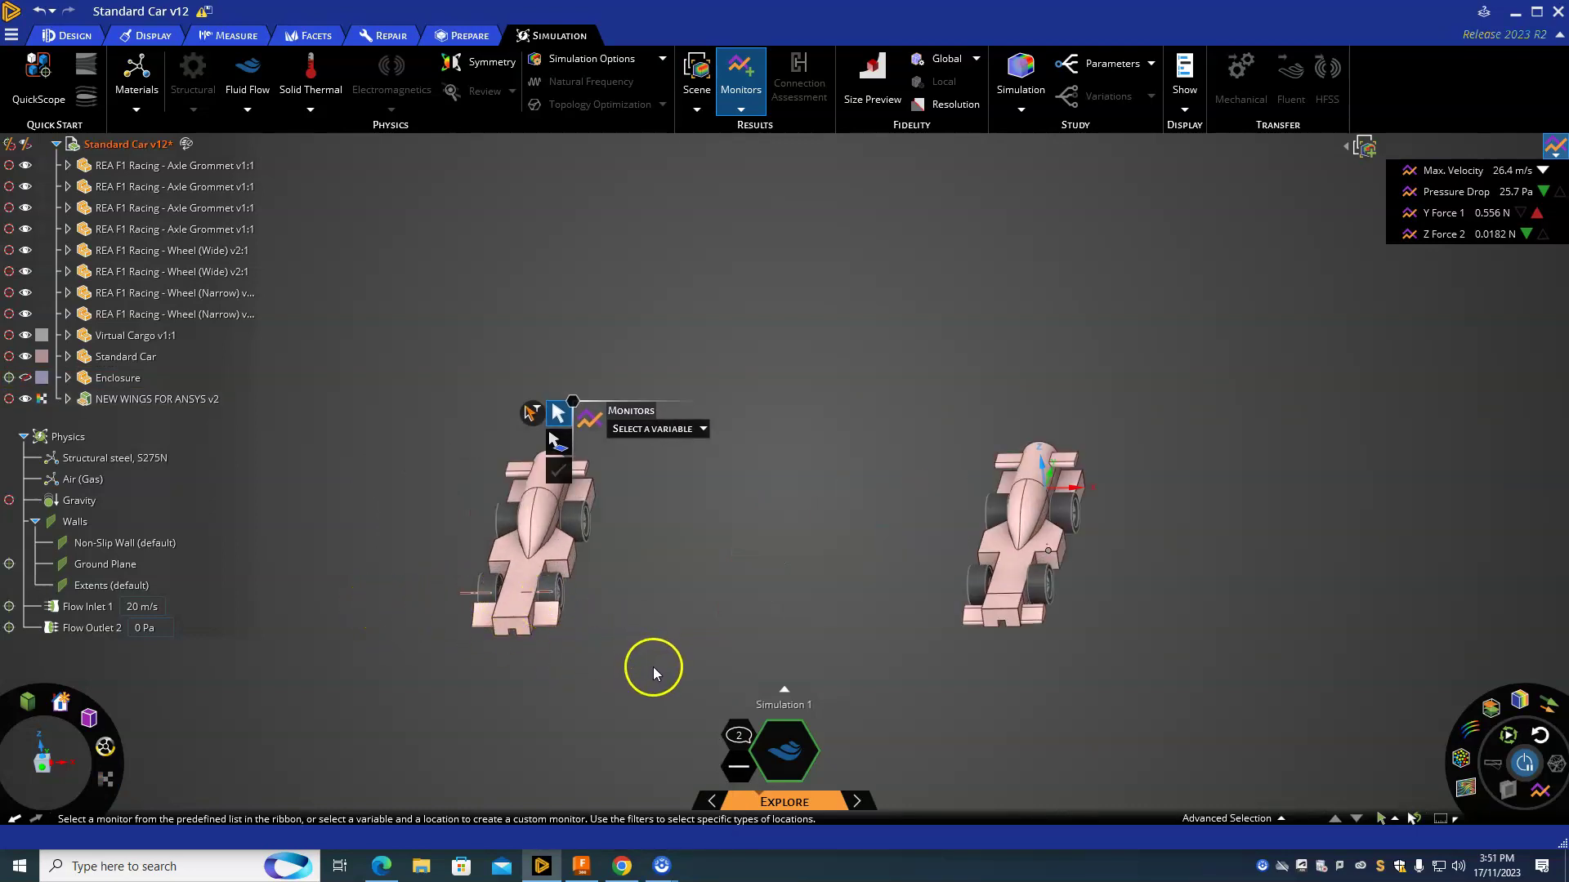
# Step: Create a Y-direction Force monitor on the whole left NEW WINGS car, reading 0.556 N
pyautogui.moveTo(653, 666); pyautogui.dragTo(430, 413)
pyautogui.click(491, 438)
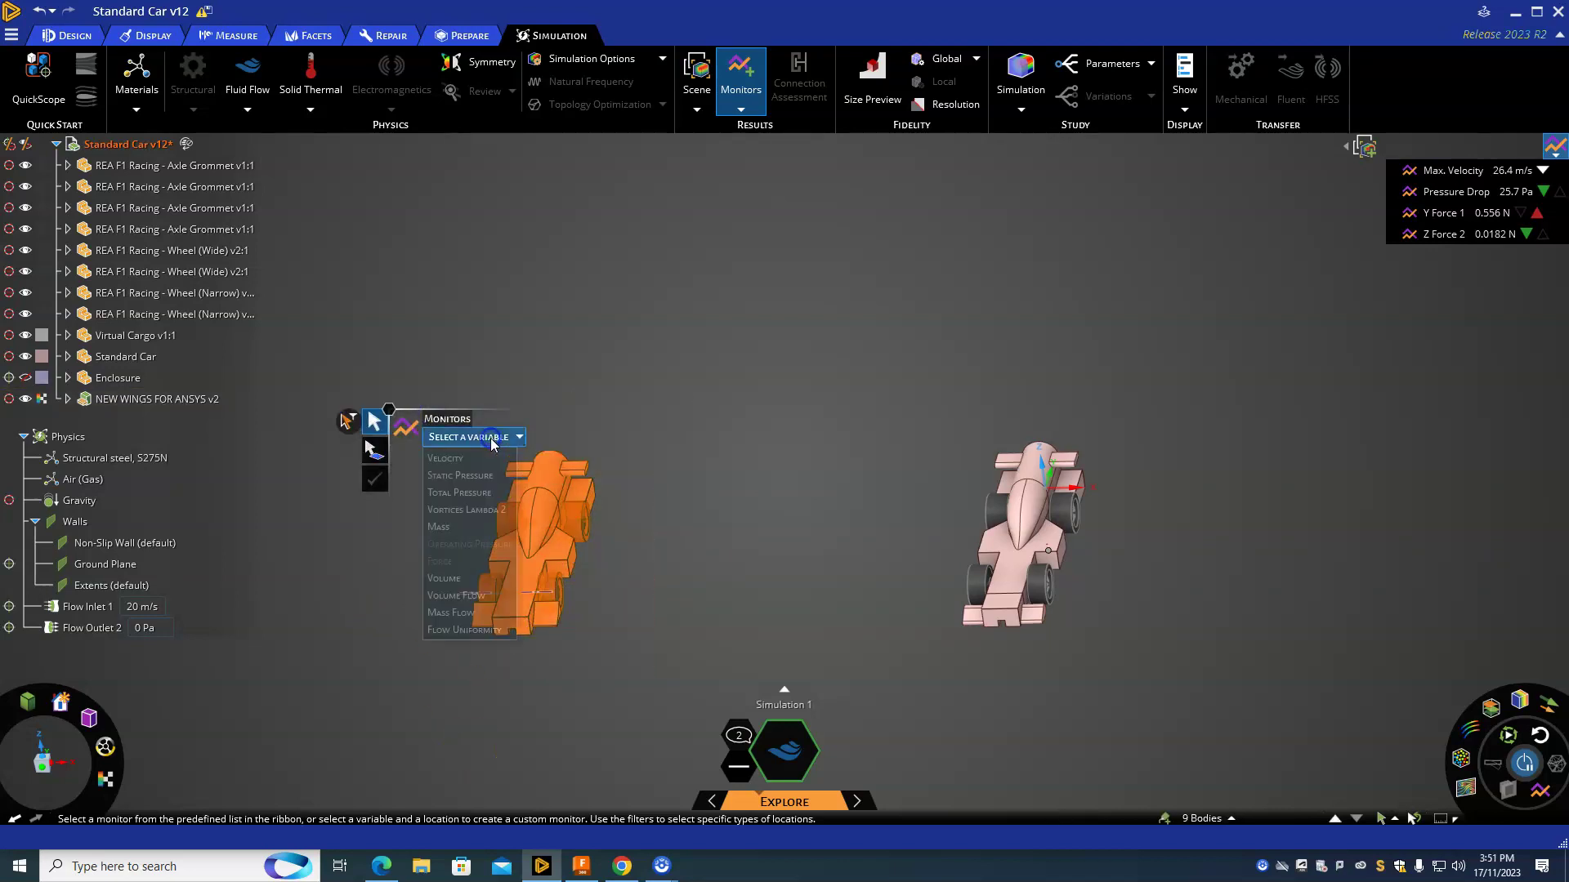
pyautogui.click(693, 476)
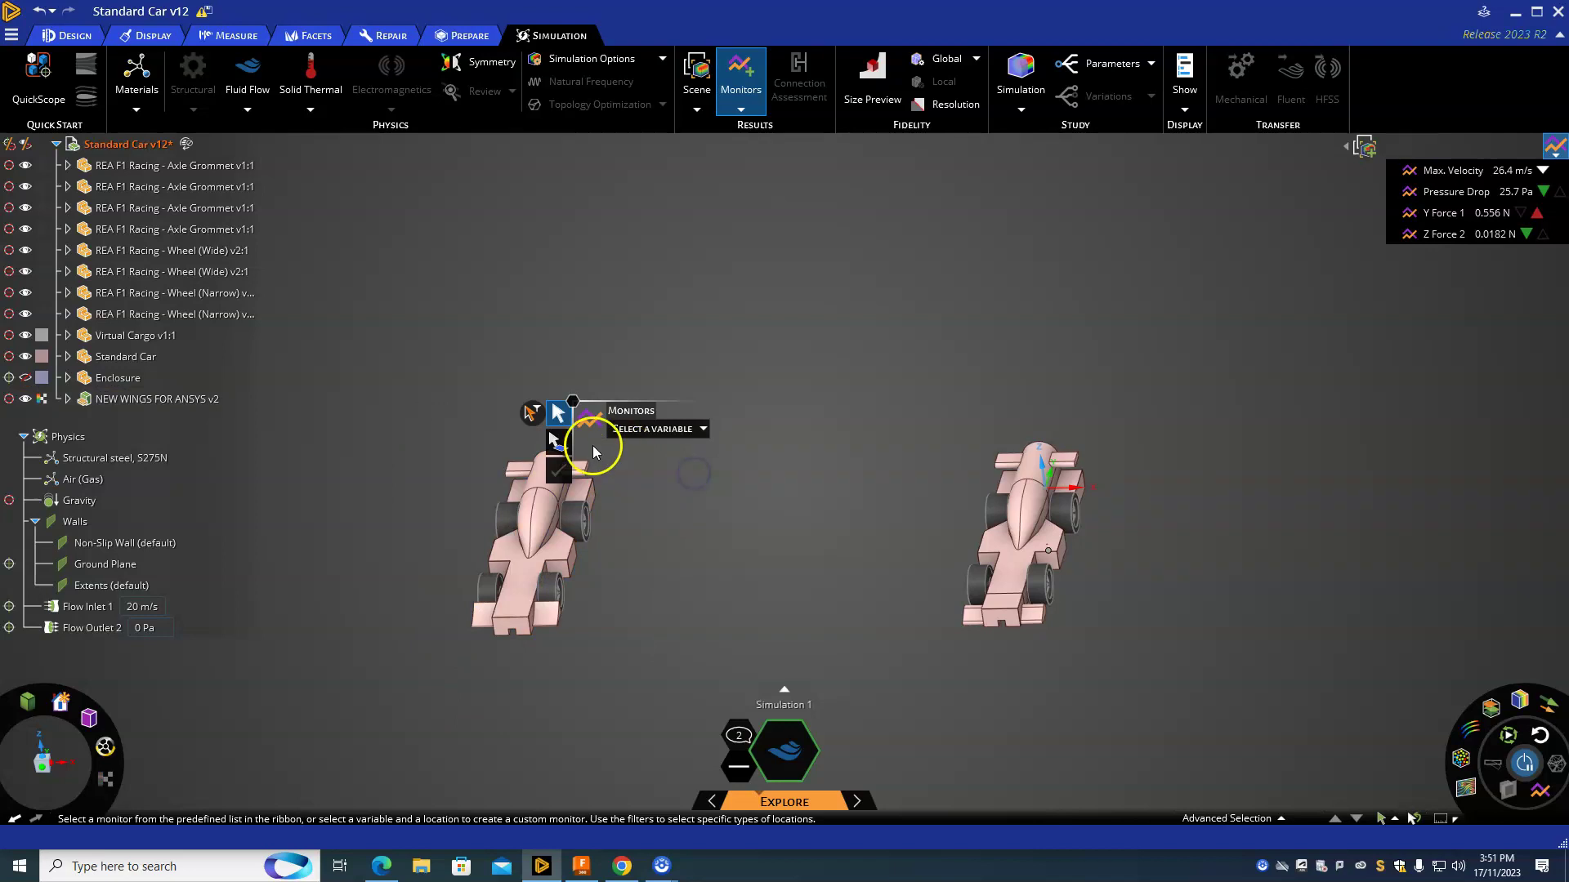
pyautogui.click(654, 429)
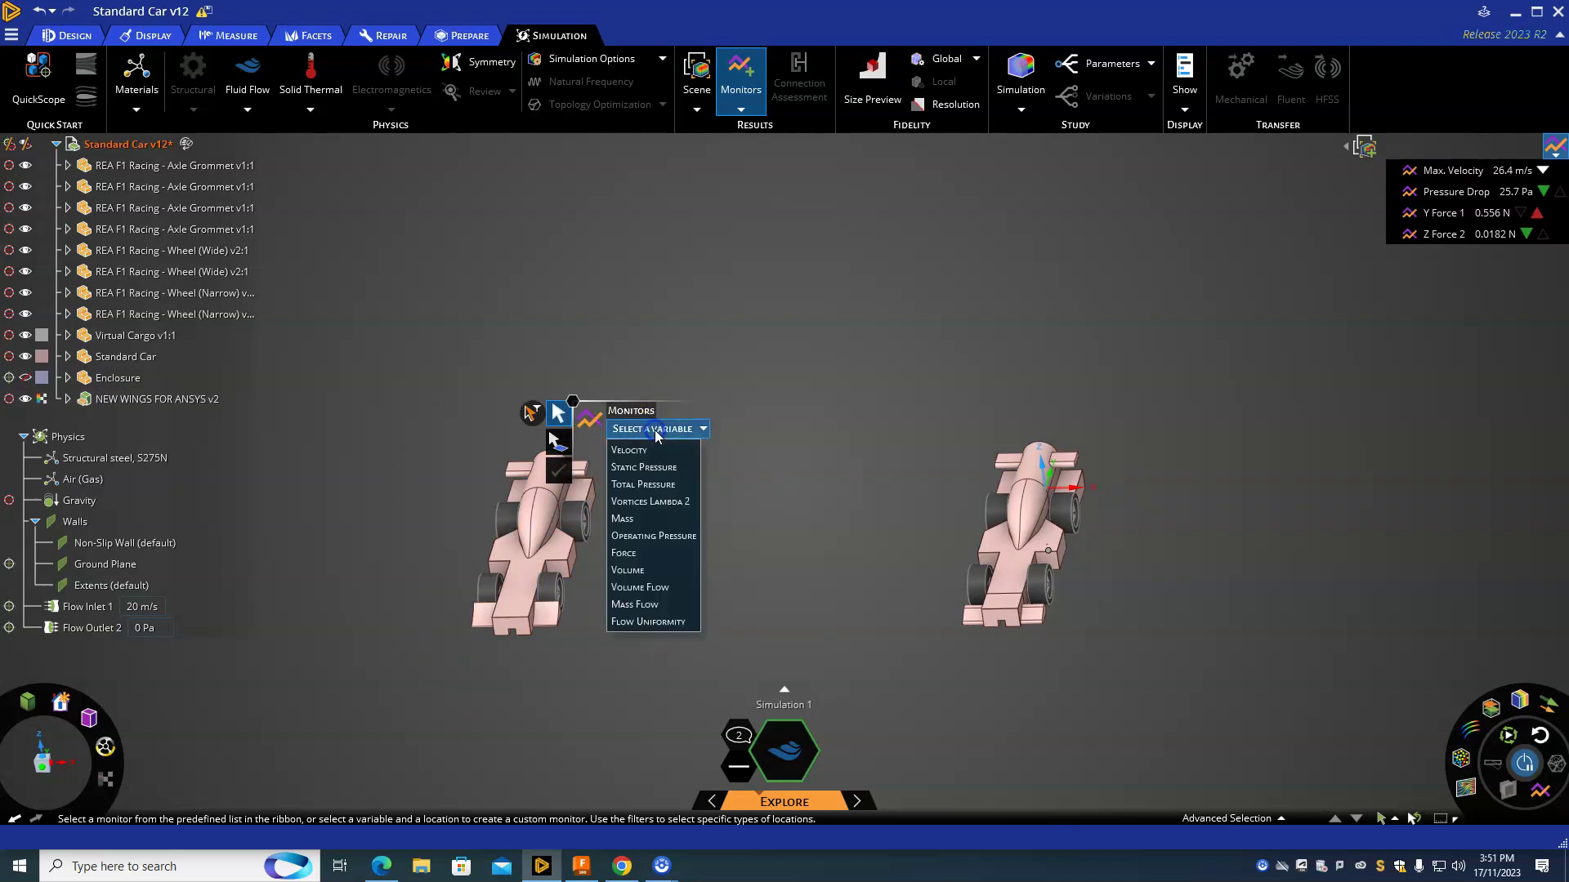
pyautogui.click(632, 554)
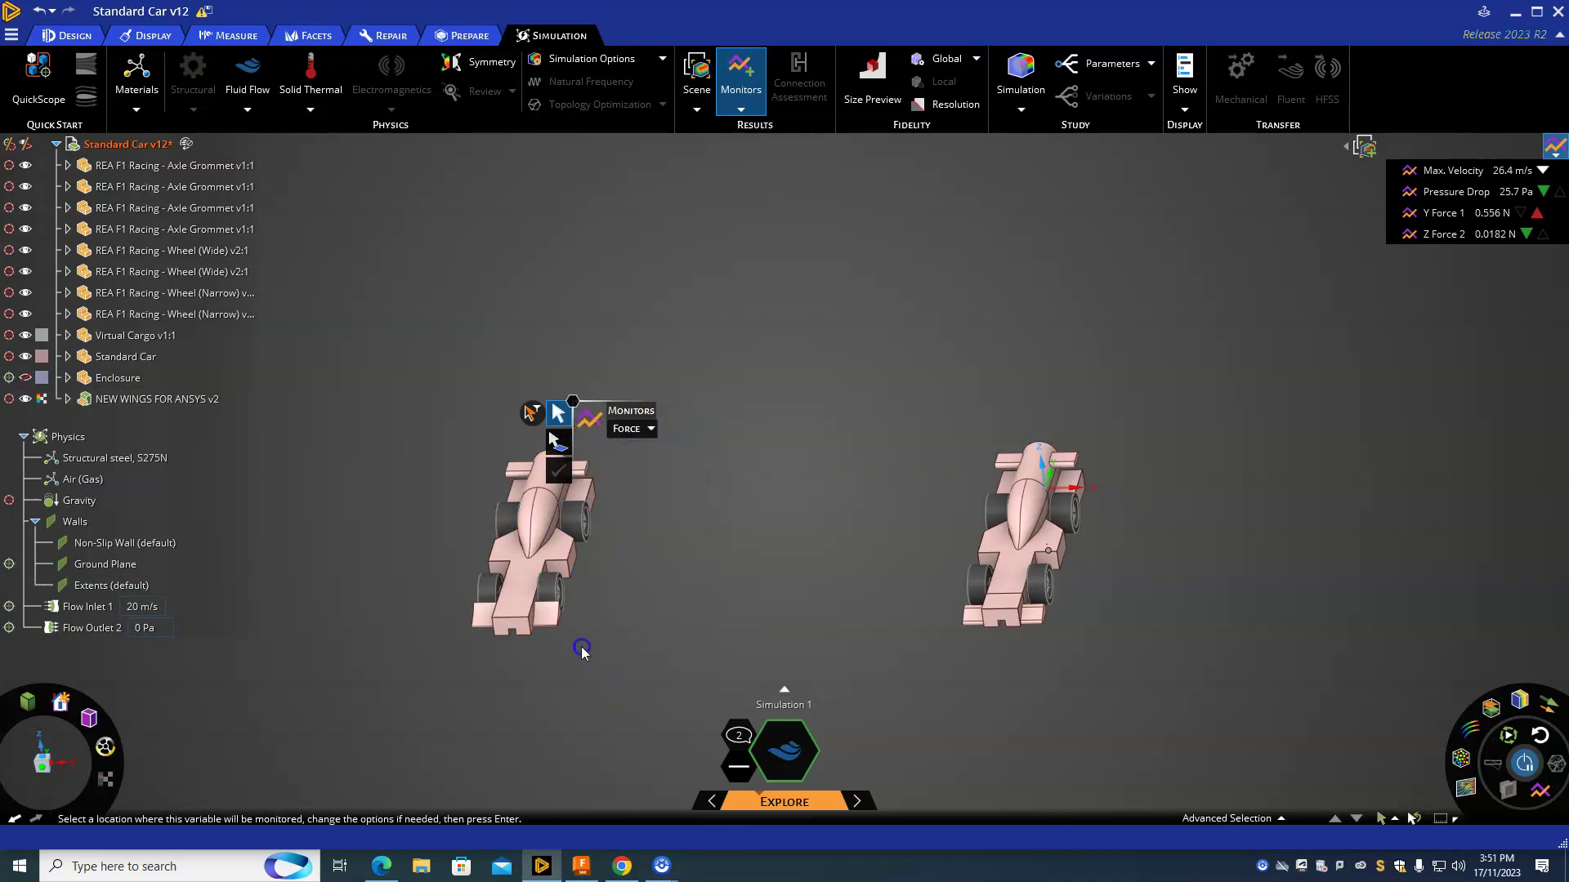
pyautogui.click(437, 416)
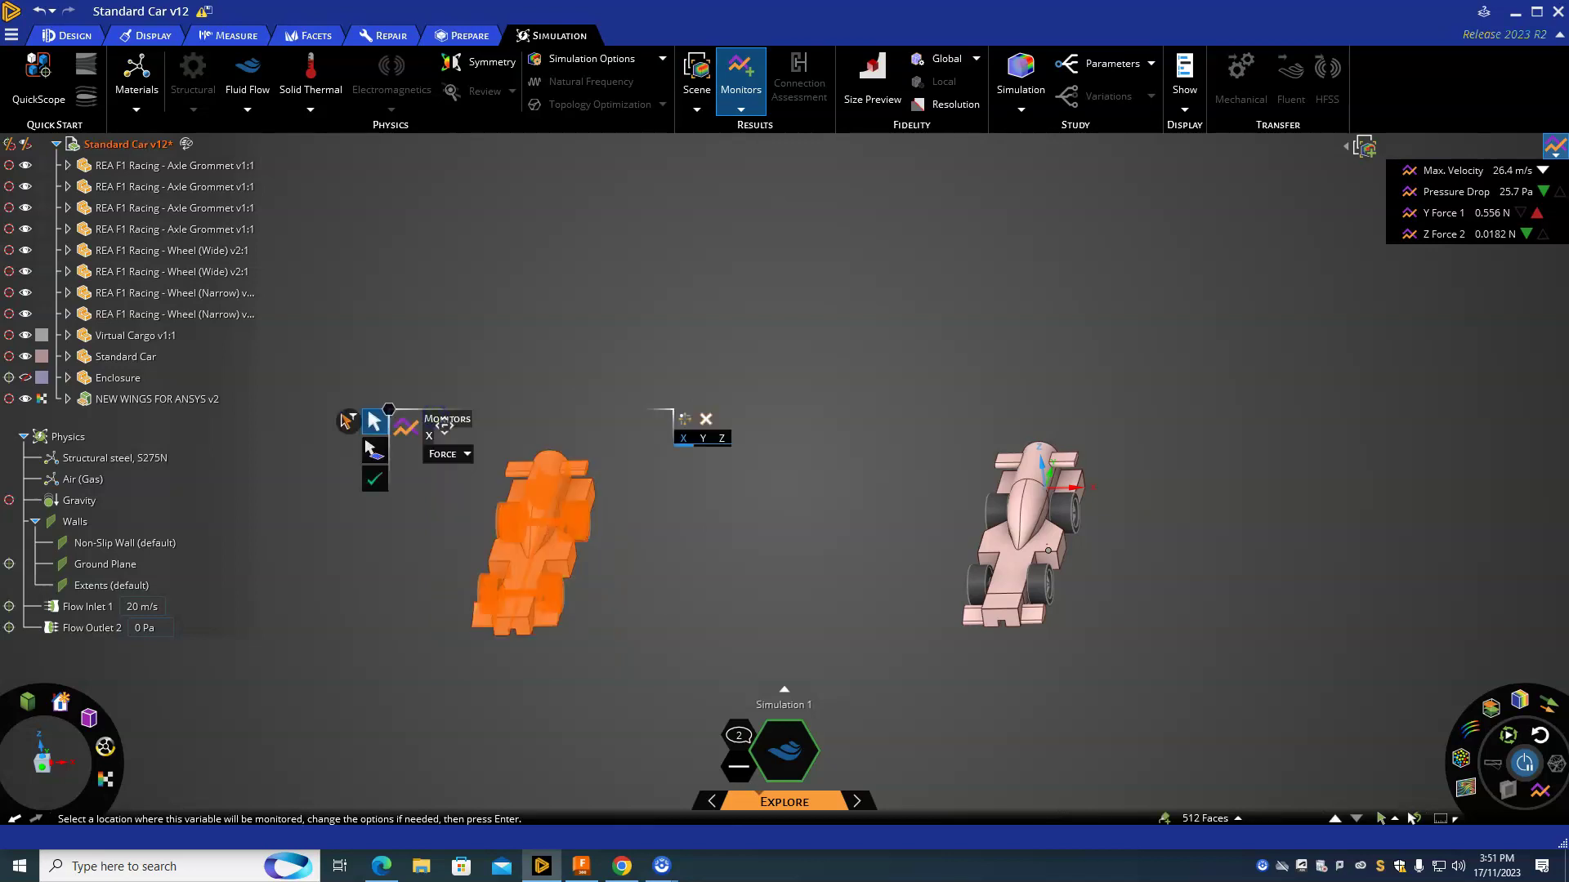
pyautogui.click(701, 482)
pyautogui.click(376, 481)
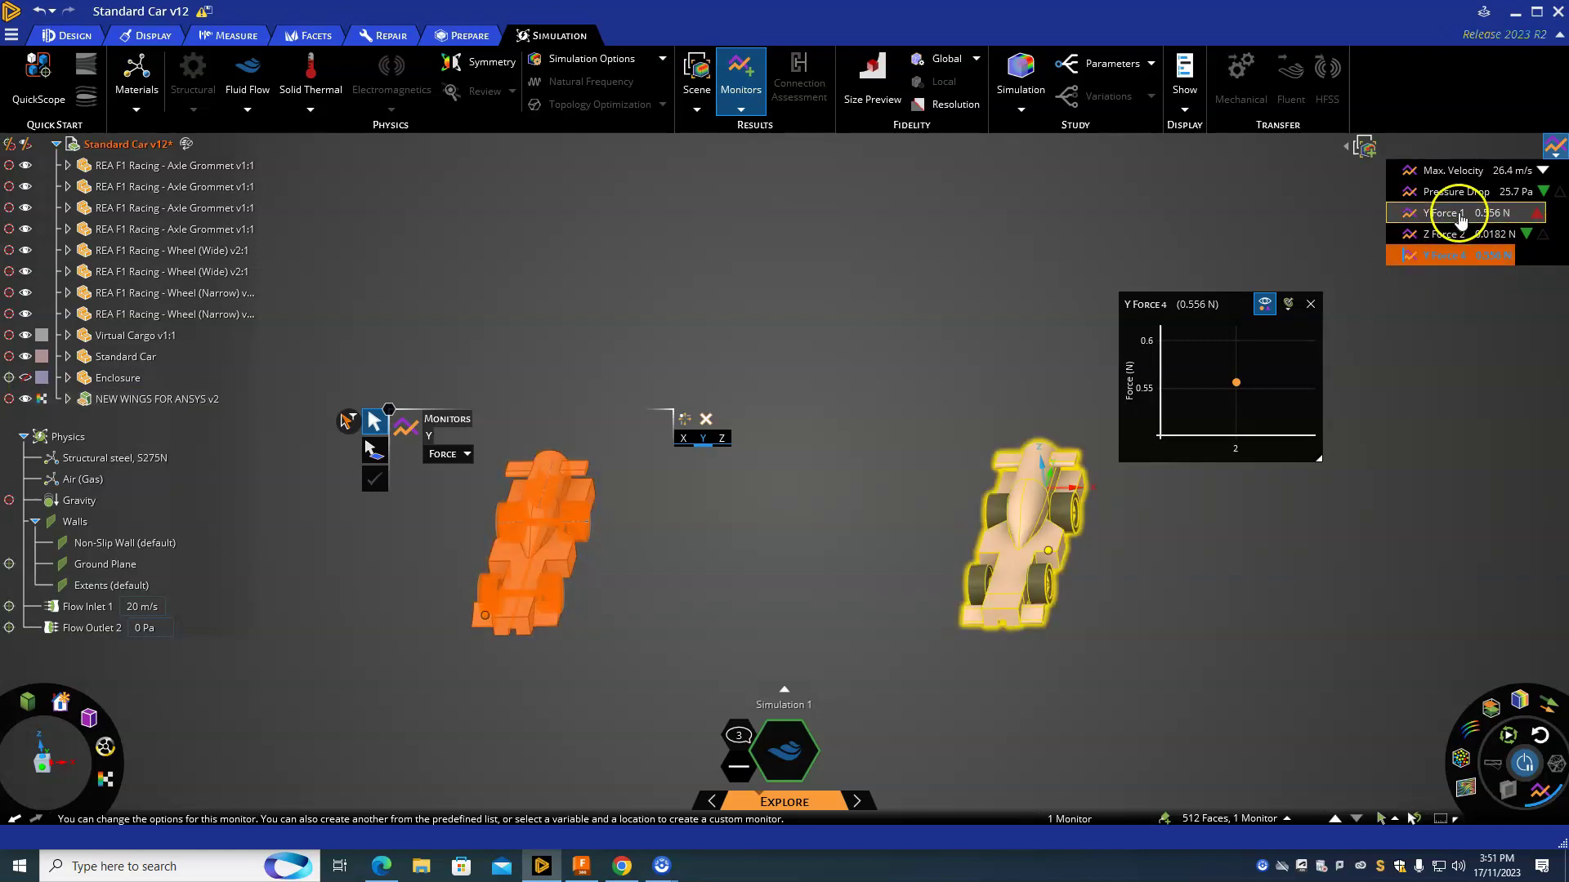
# Step: Rename the Y Force 4 monitor to 'Y New Wings'
pyautogui.rightClick(1444, 262)
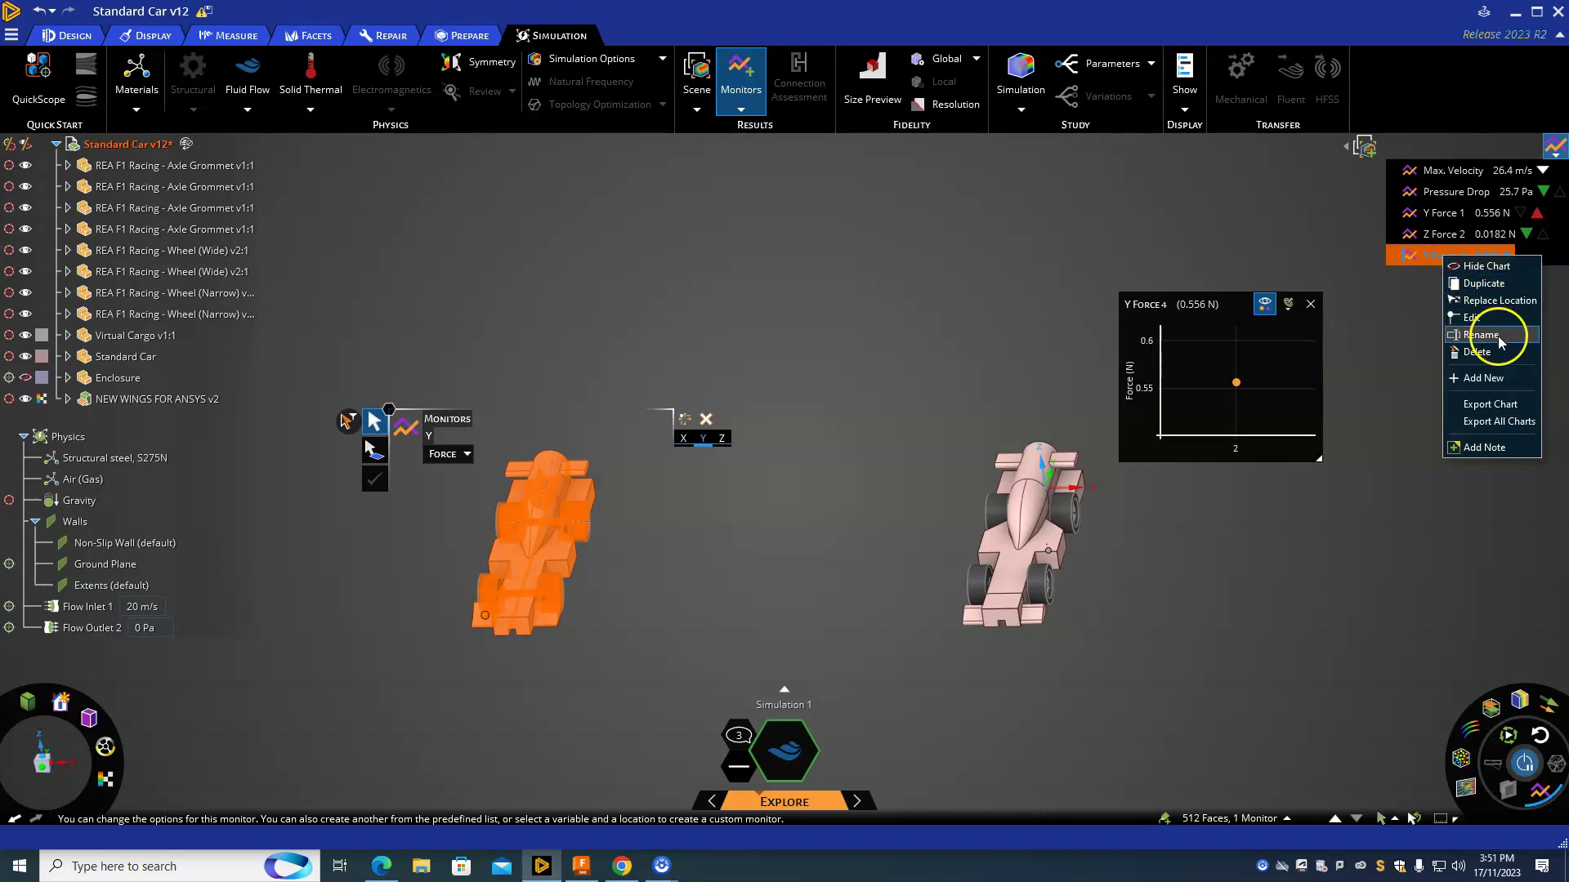
pyautogui.click(1482, 335)
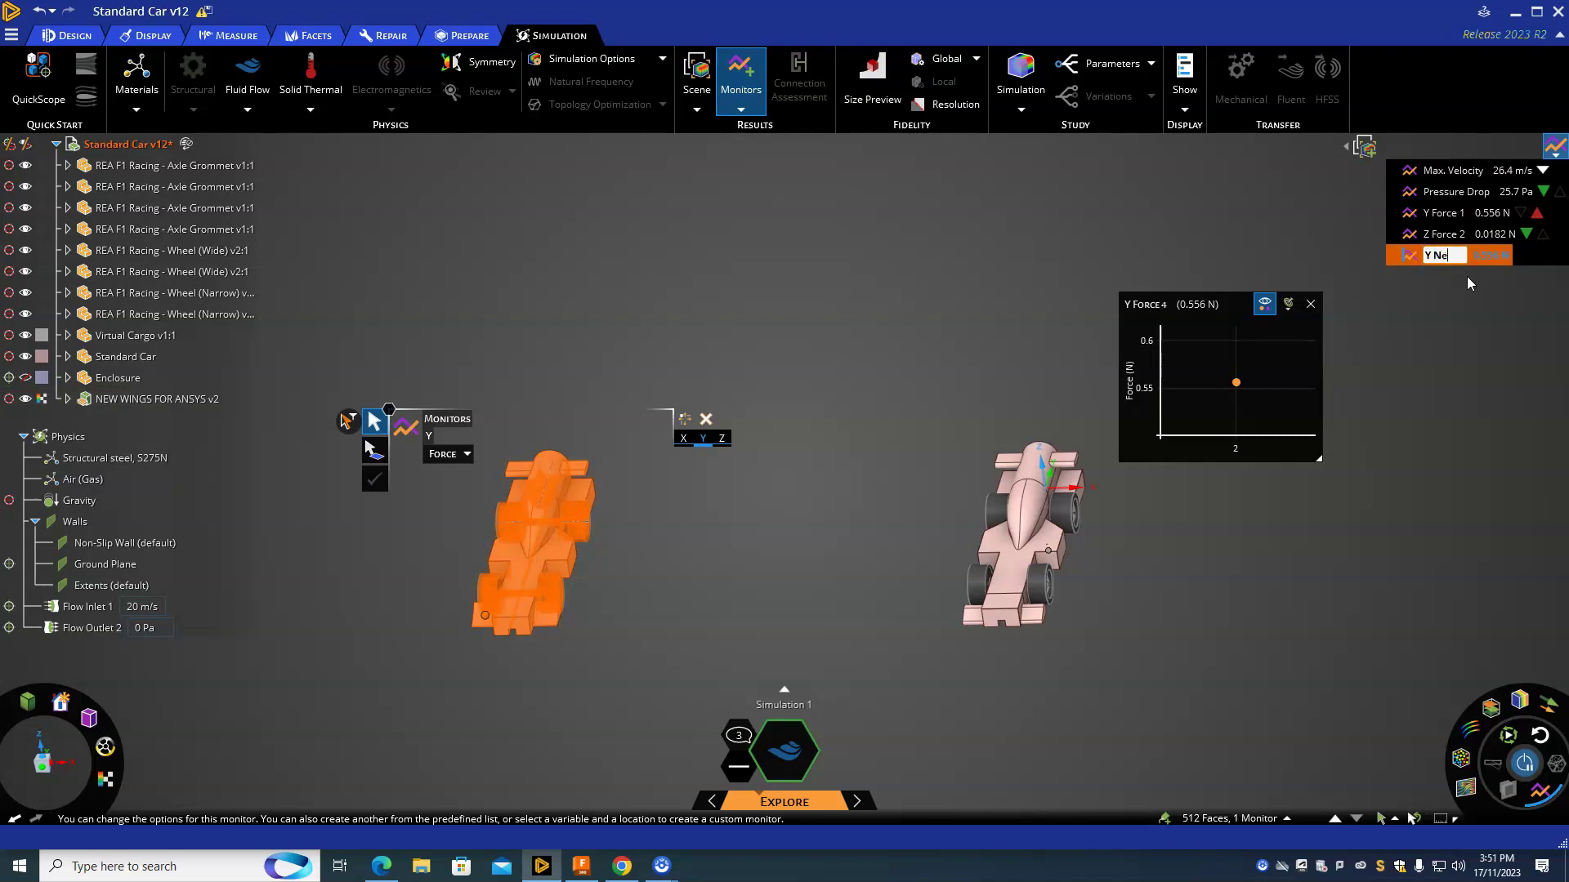
pyautogui.write('Y New Wings')
pyautogui.click(1477, 294)
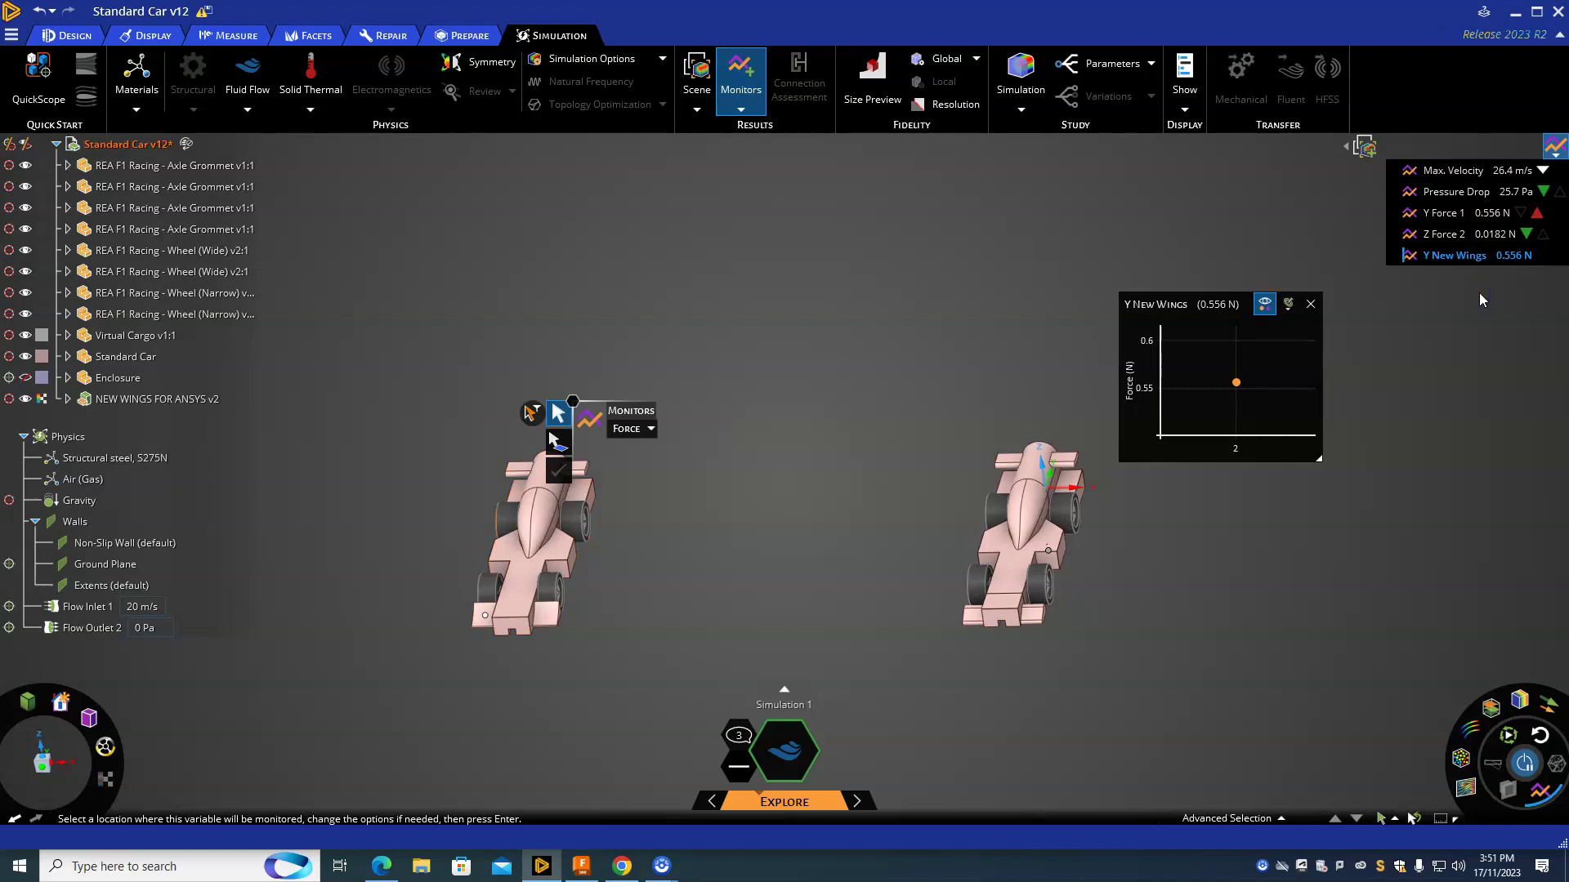
# Step: Compare which car each force monitor measures, then clear the selection
pyautogui.click(1461, 260)
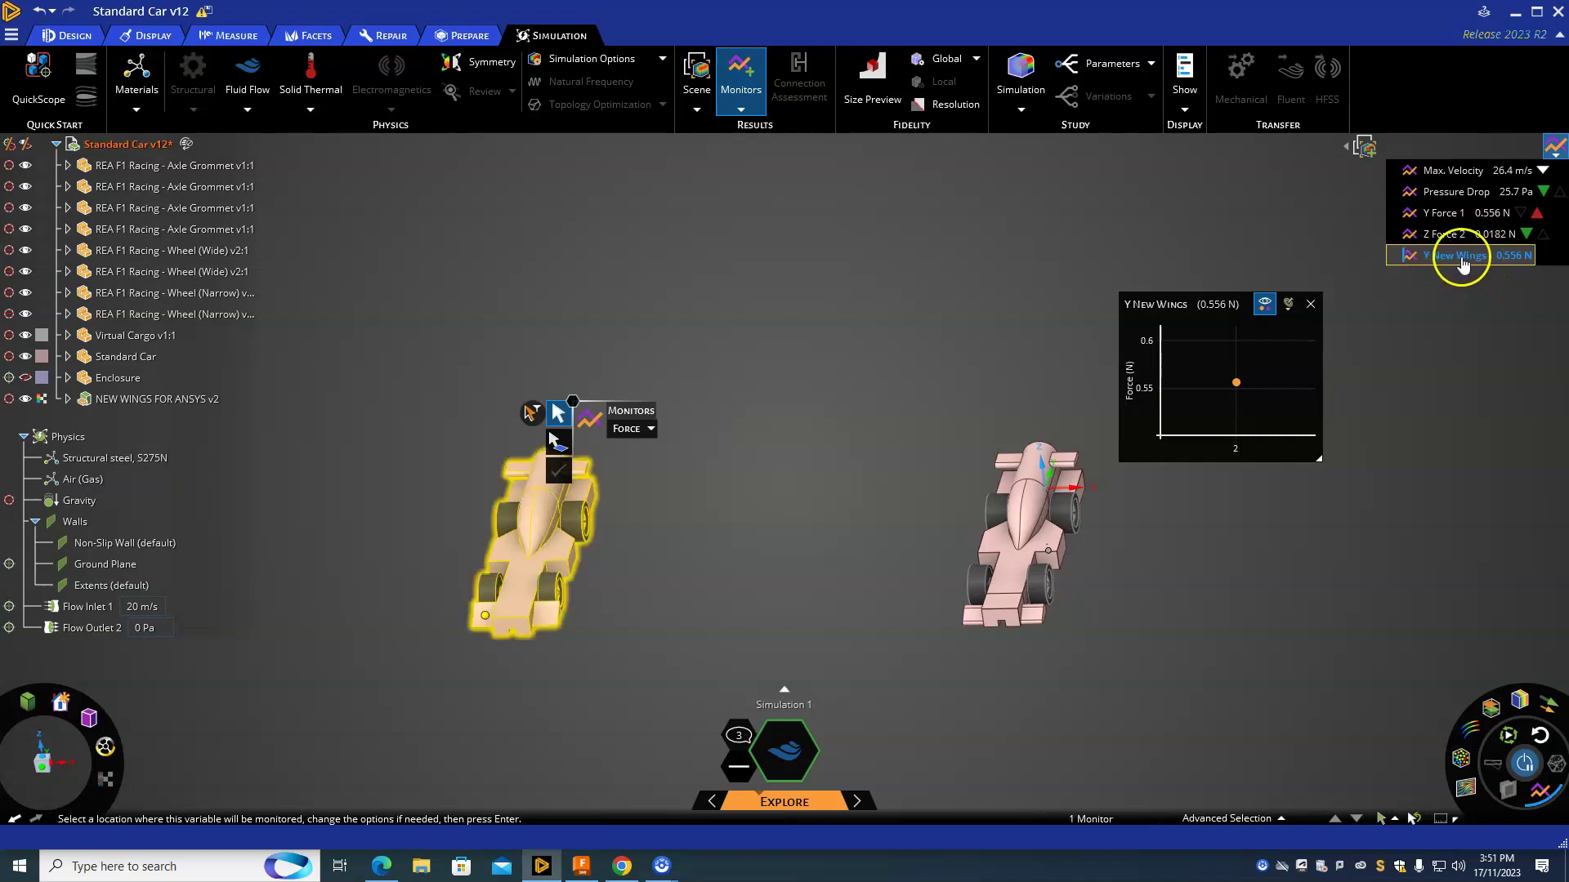
pyautogui.click(1463, 235)
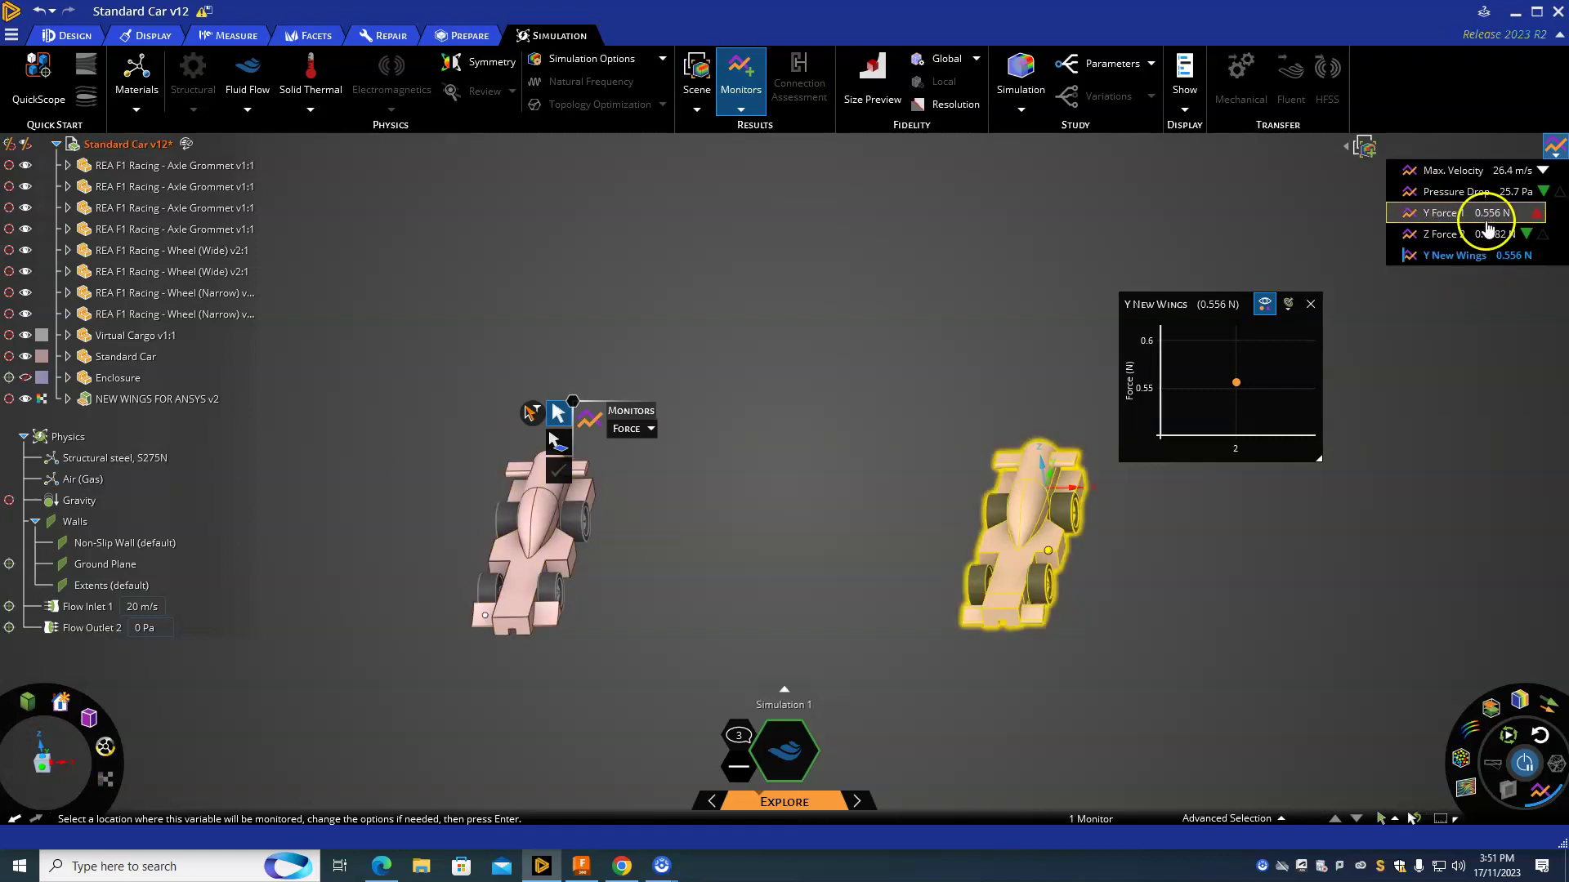
pyautogui.click(1473, 301)
pyautogui.click(752, 716)
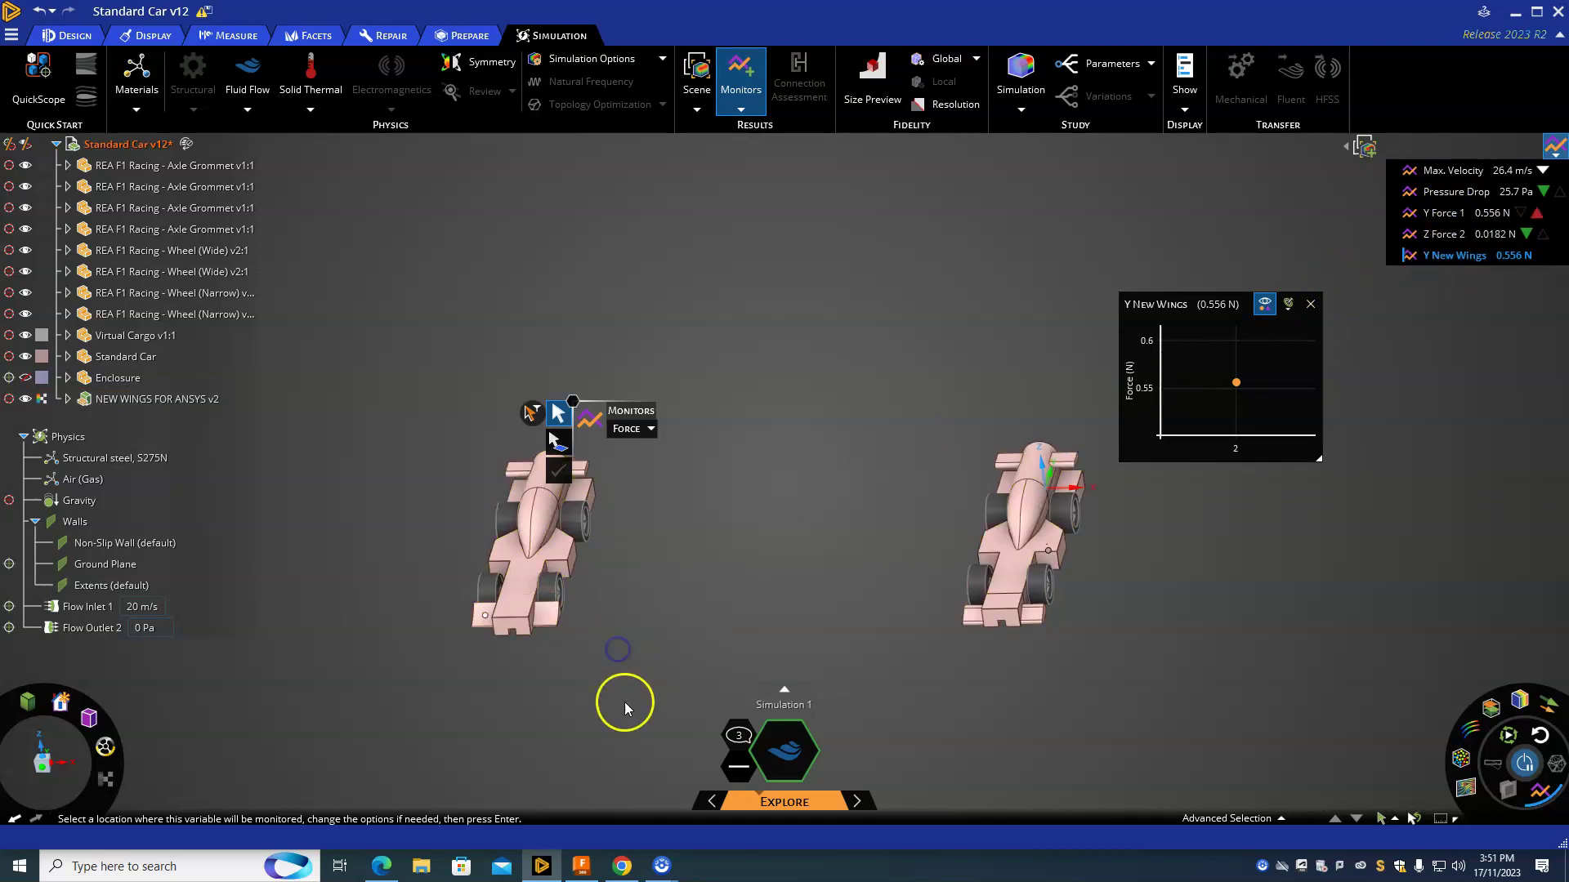
# Step: Select the left car as a monitor location, then clear it and start picking again
pyautogui.moveTo(647, 687); pyautogui.dragTo(431, 423)
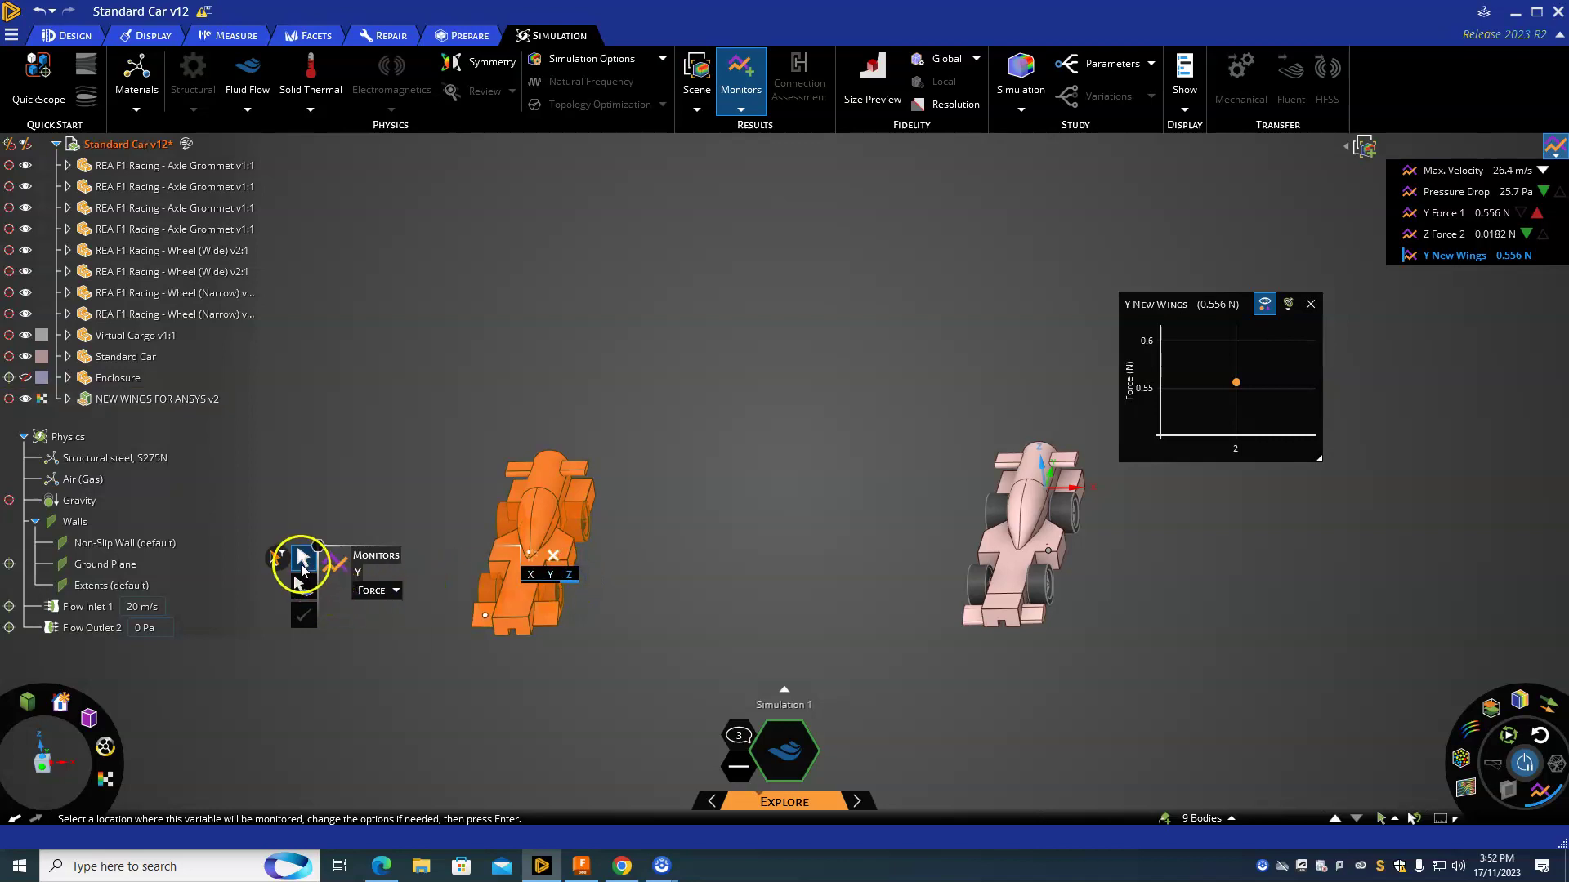
pyautogui.click(304, 620)
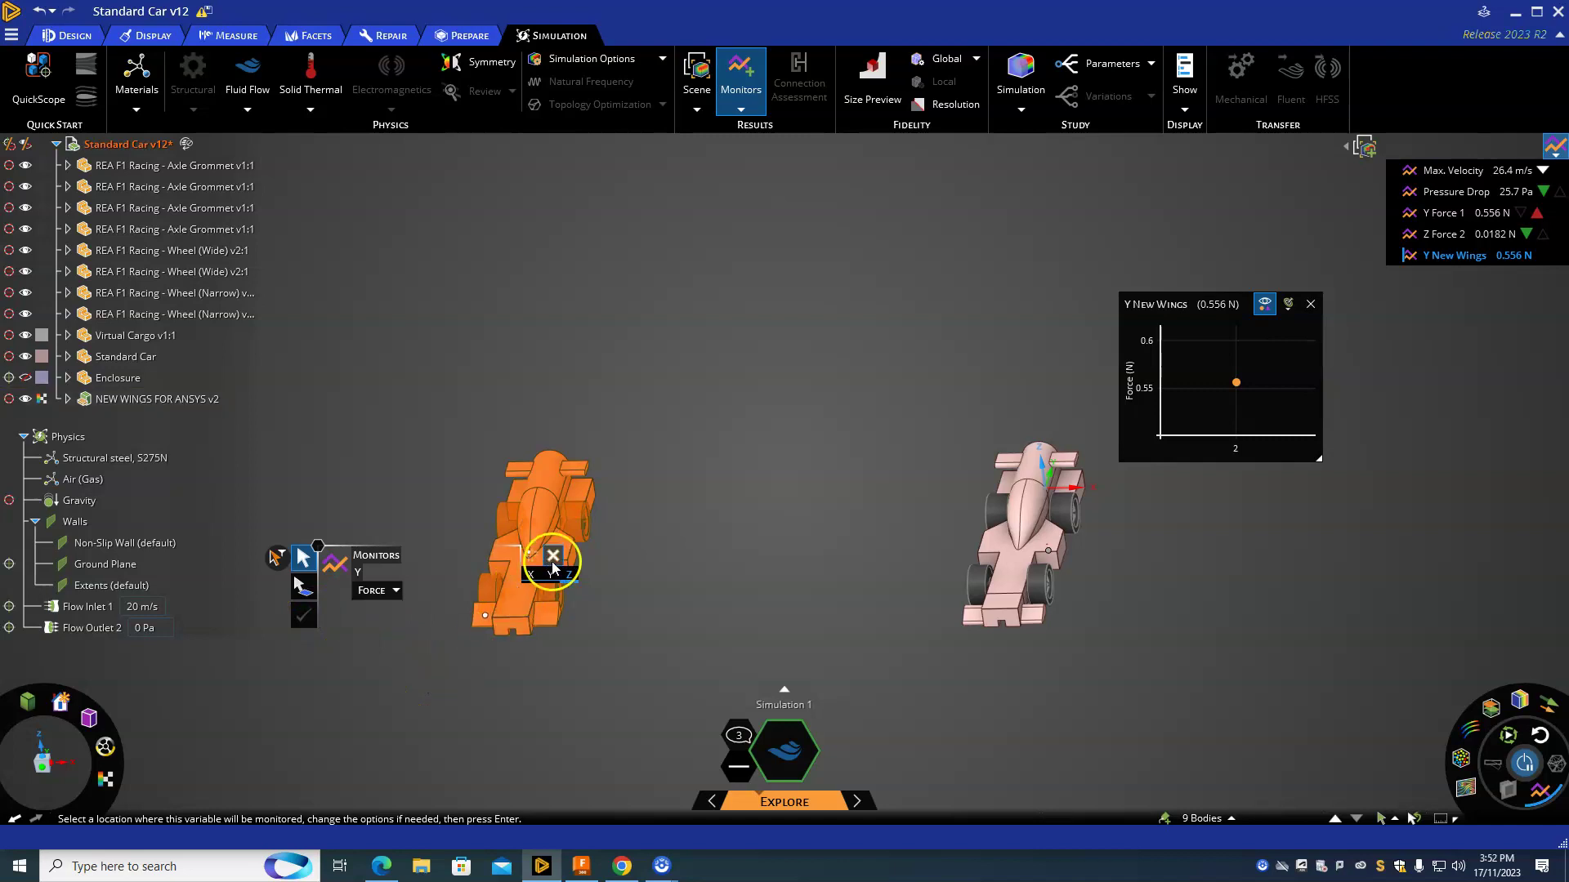
pyautogui.moveTo(665, 536); pyautogui.dragTo(662, 417)
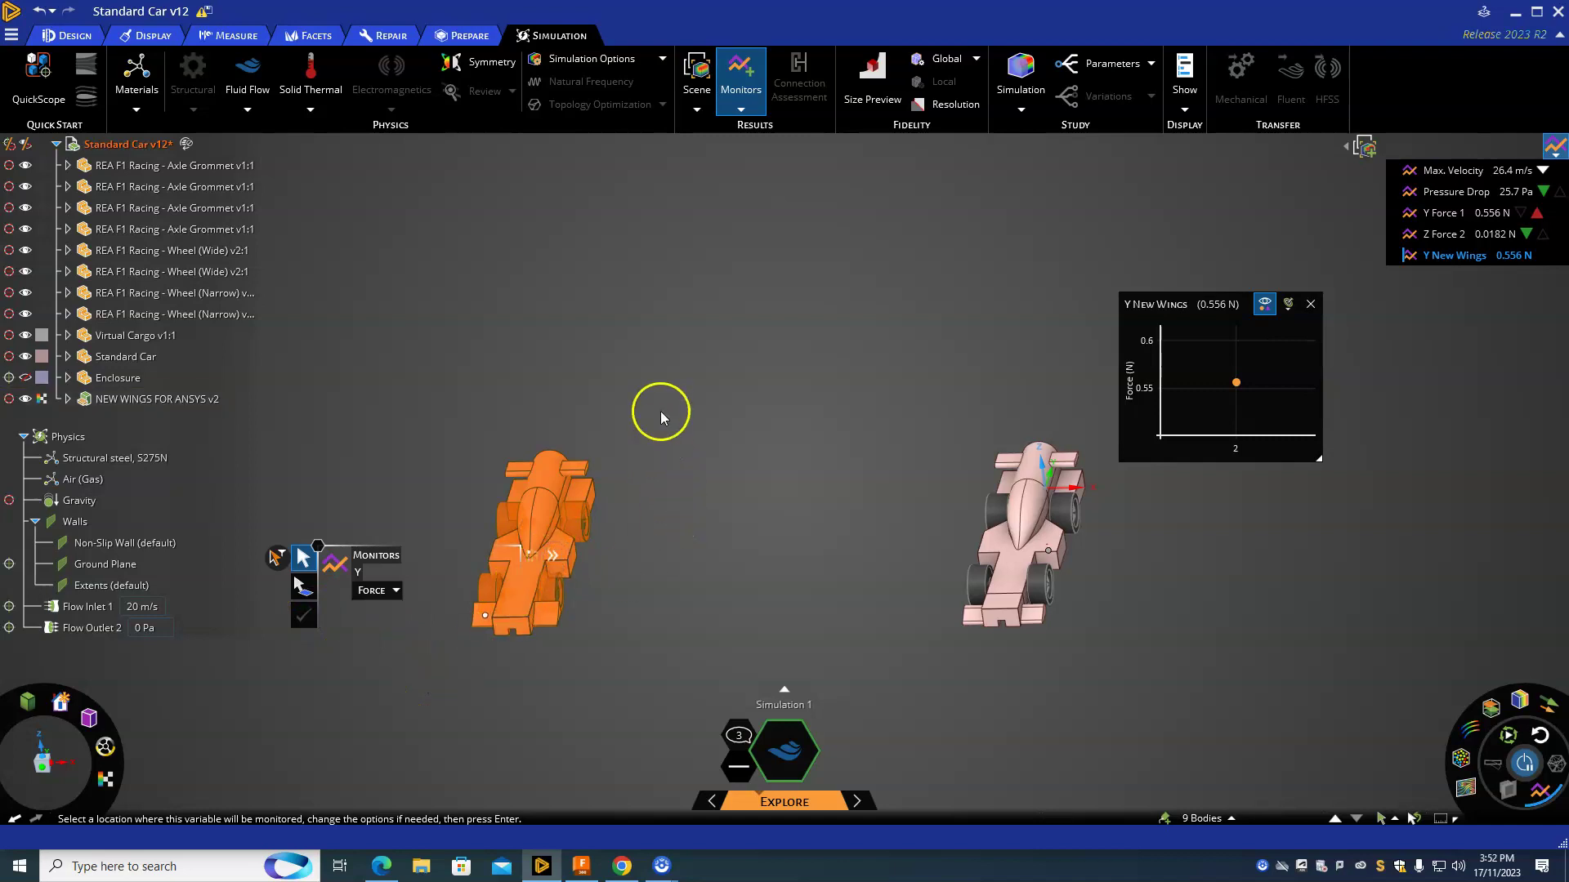
pyautogui.click(662, 358)
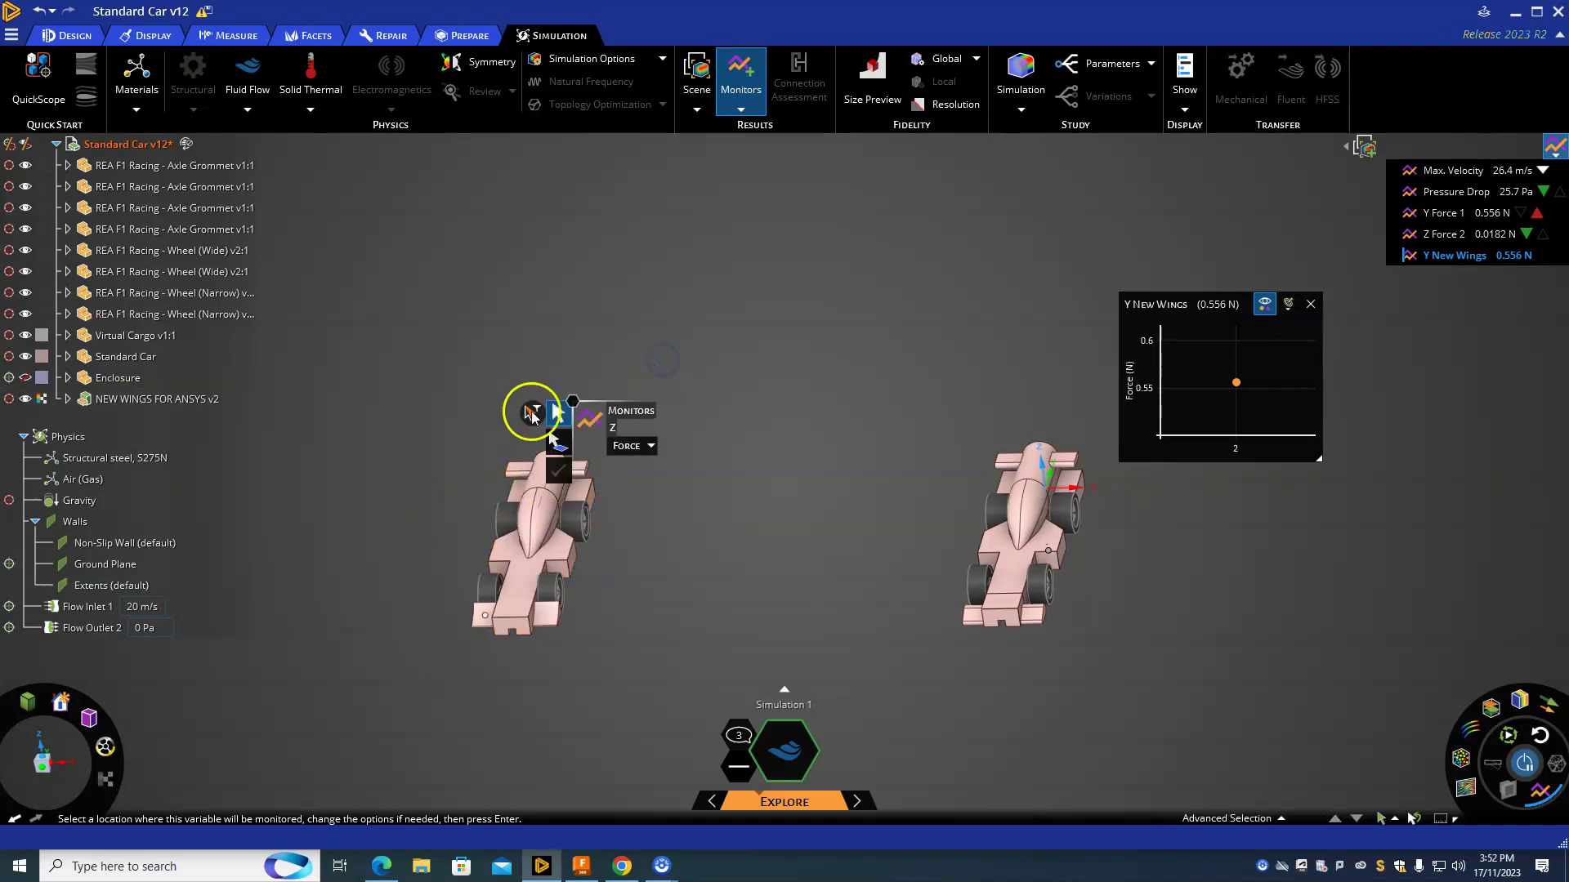
pyautogui.click(562, 415)
# Step: Create a Z-direction Force monitor on the whole left car, reading 0.0182 N
pyautogui.moveTo(634, 686); pyautogui.dragTo(447, 441)
pyautogui.click(462, 460)
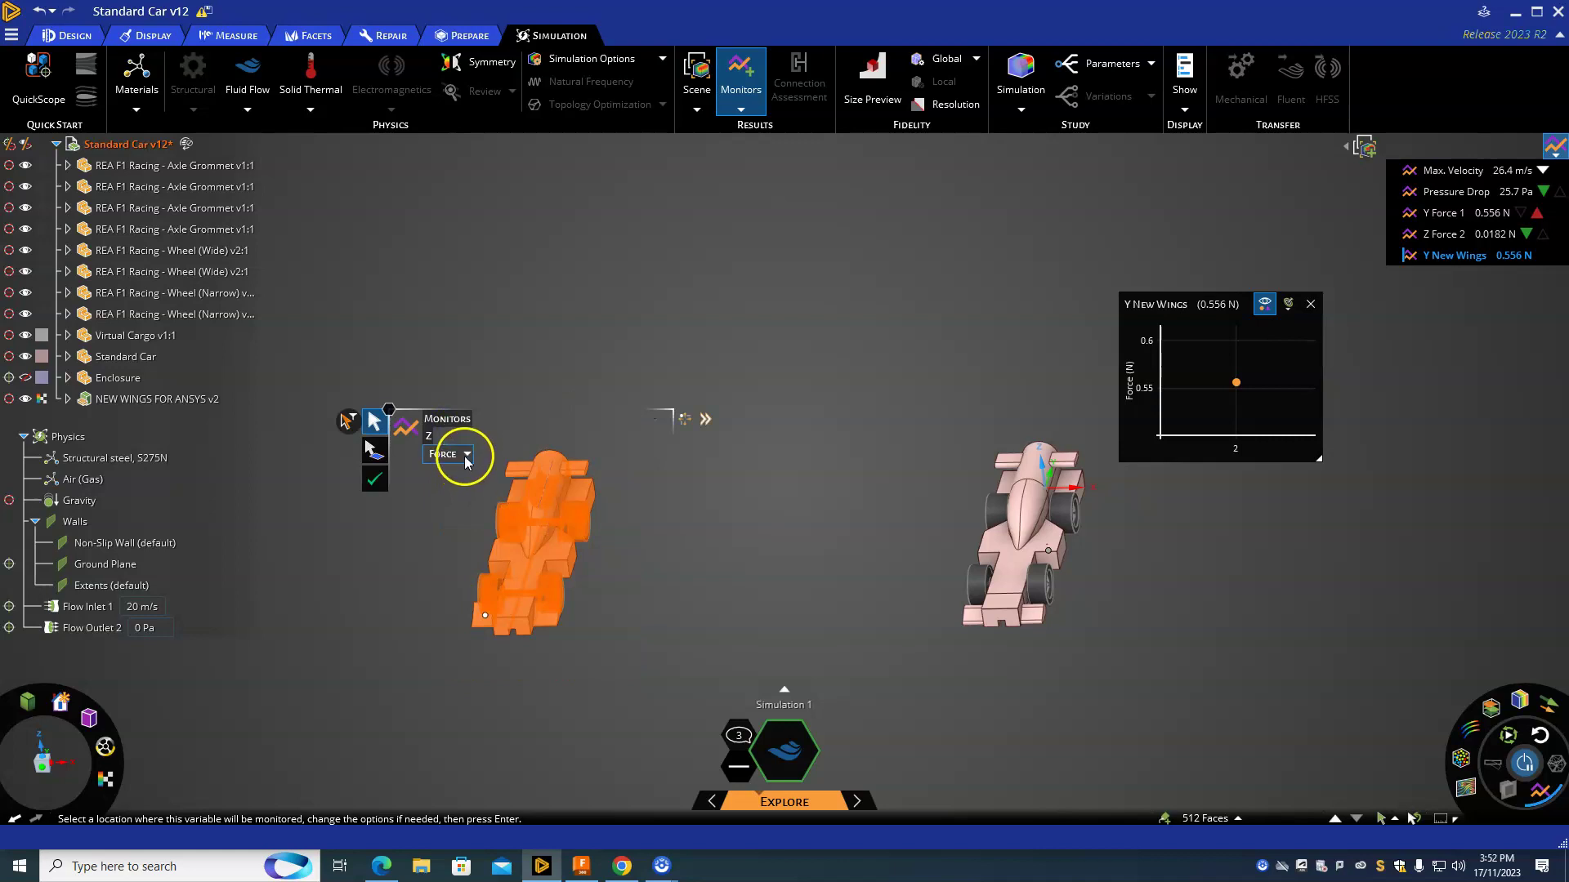
pyautogui.click(467, 456)
pyautogui.click(466, 456)
pyautogui.click(704, 423)
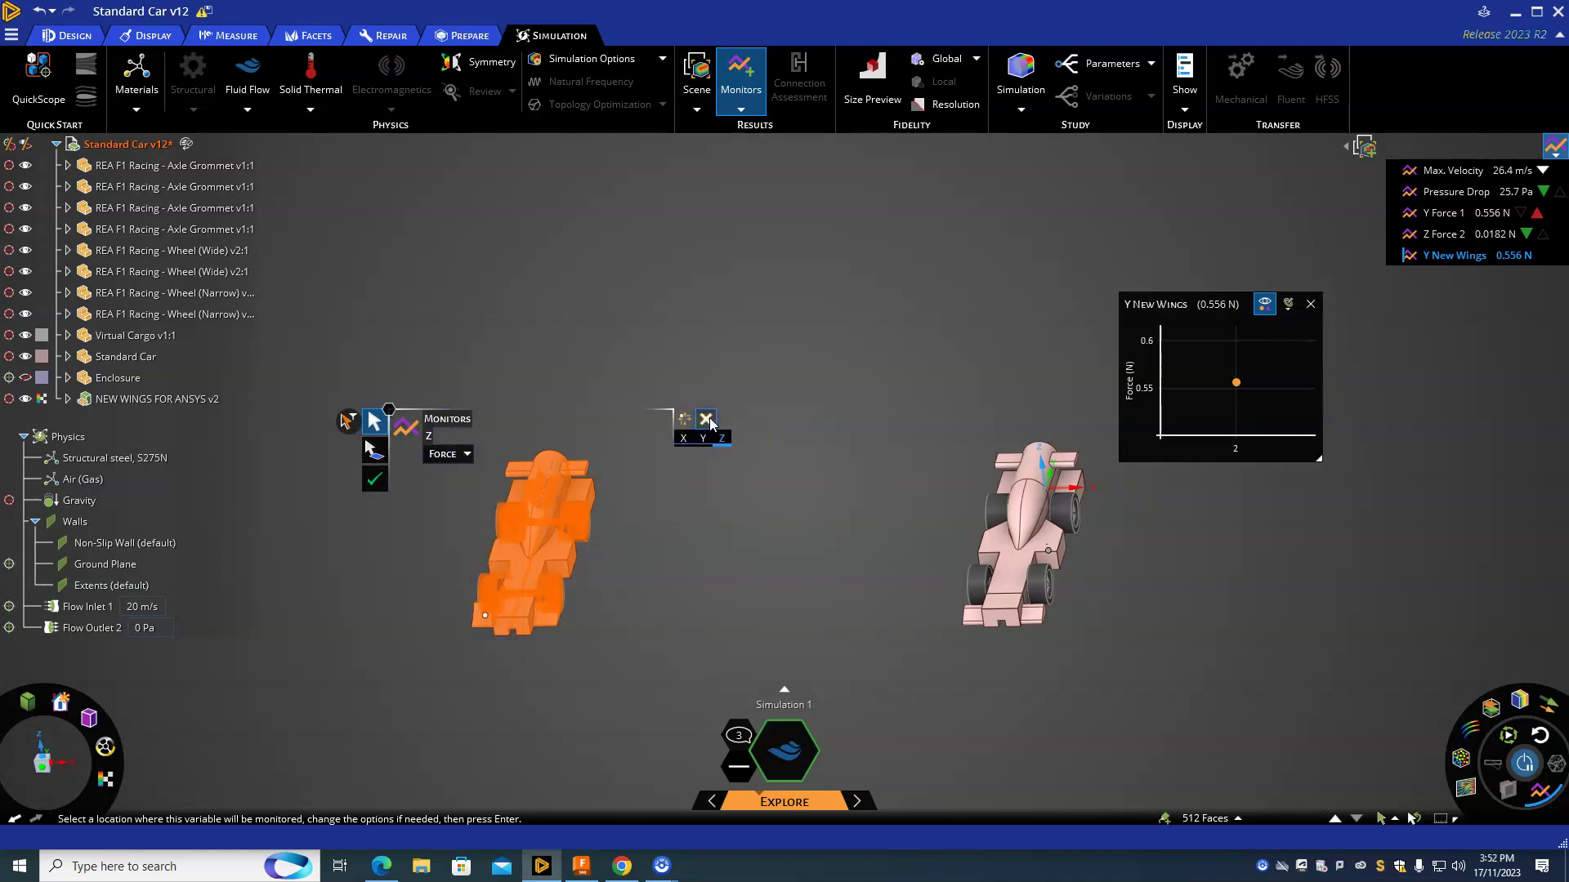
pyautogui.click(720, 441)
pyautogui.click(377, 483)
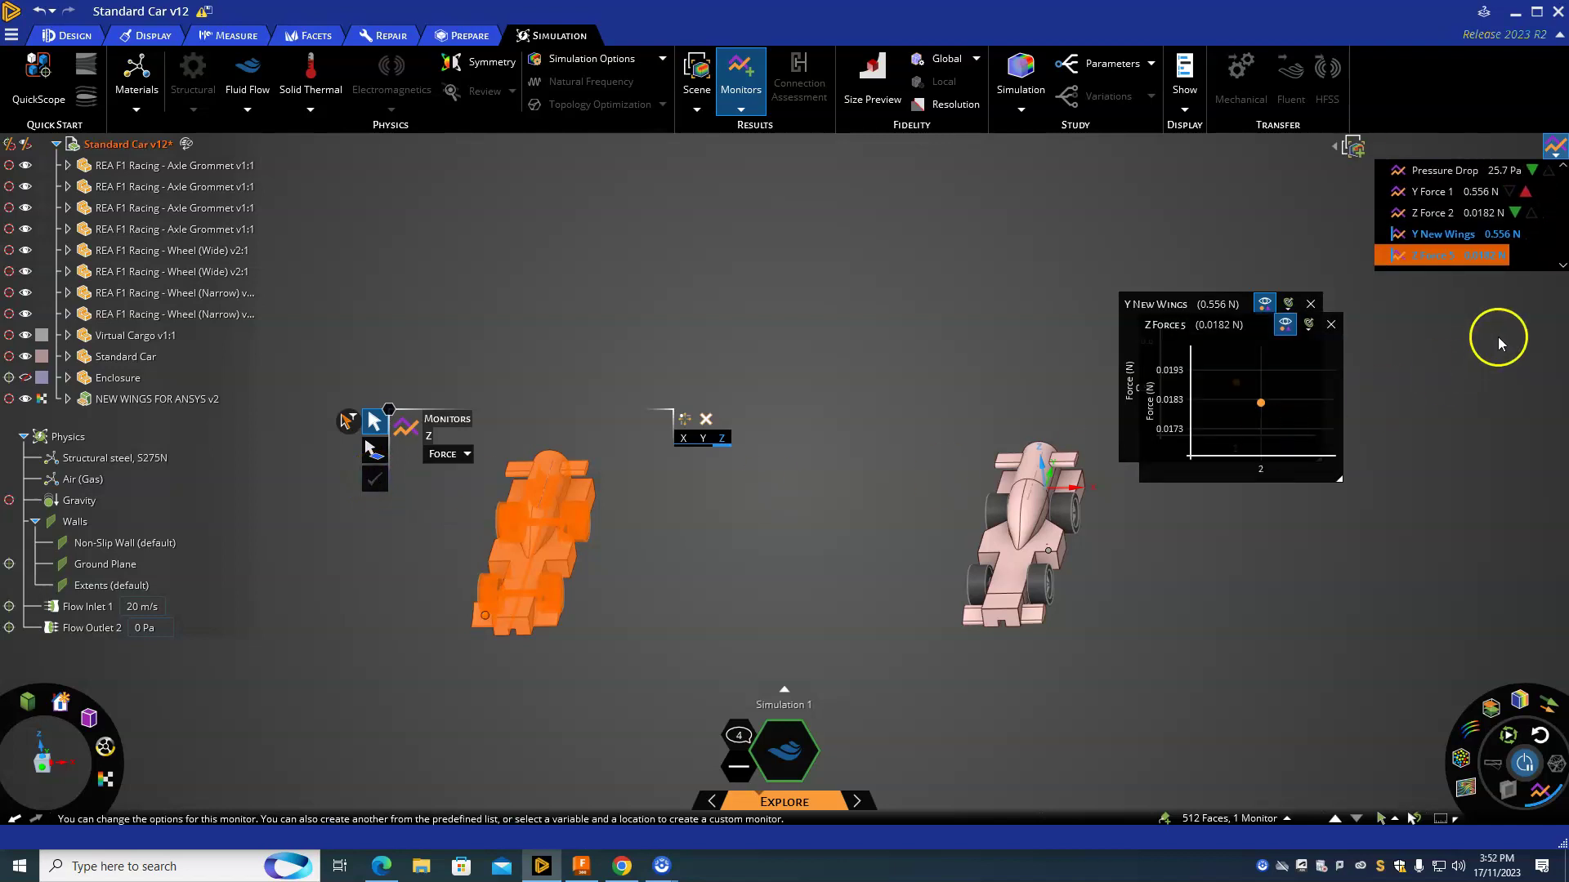
# Step: Rename the Z Force 5 monitor to 'Z New Wings'
pyautogui.rightClick(1439, 259)
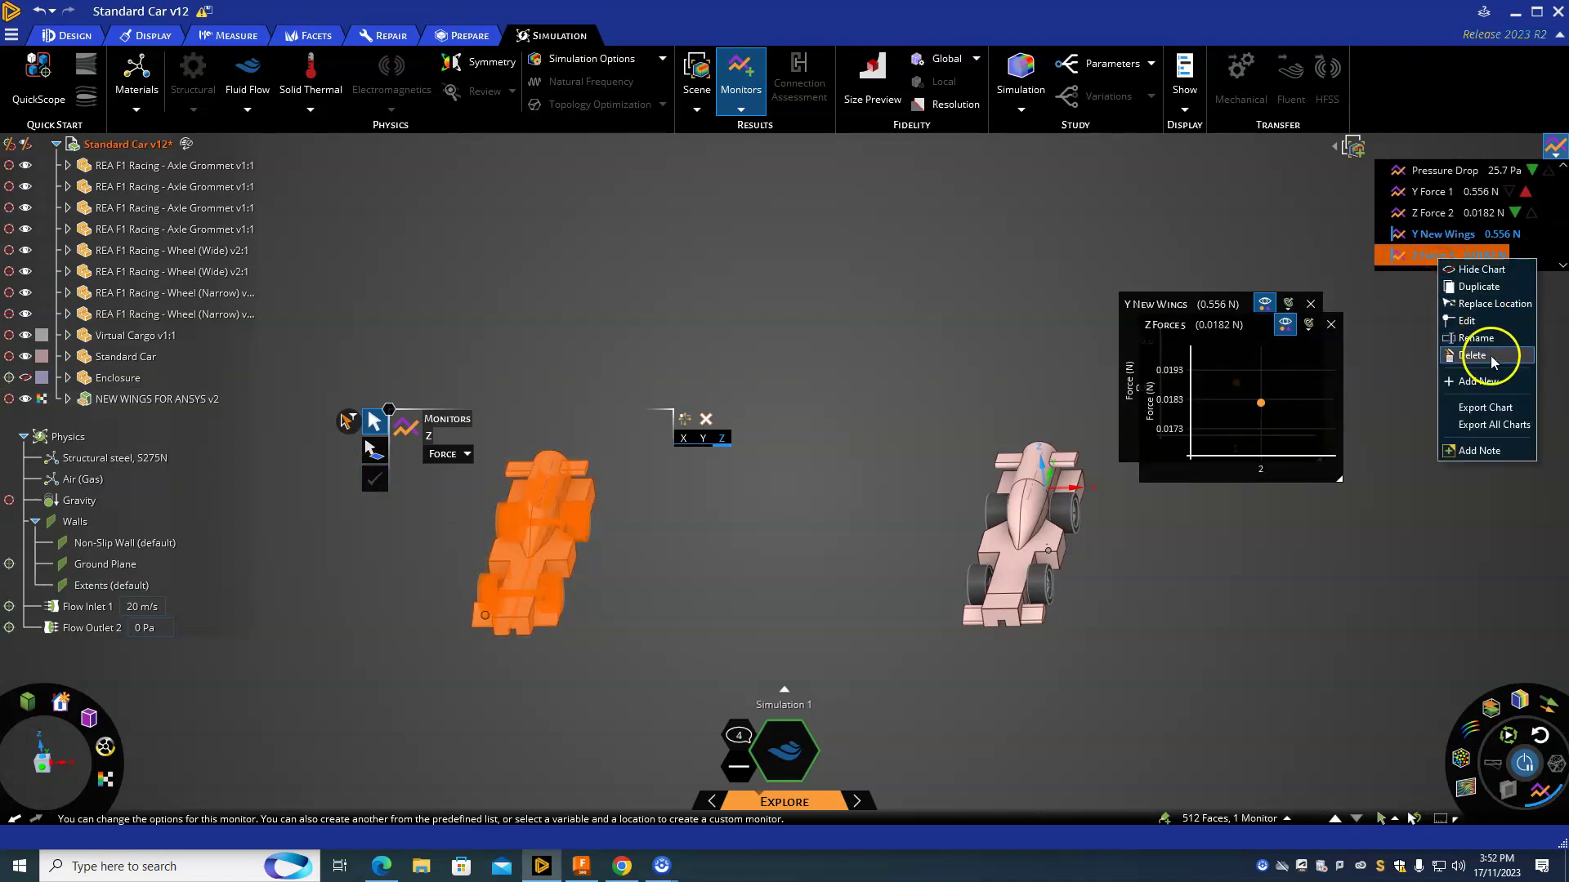
pyautogui.click(1473, 337)
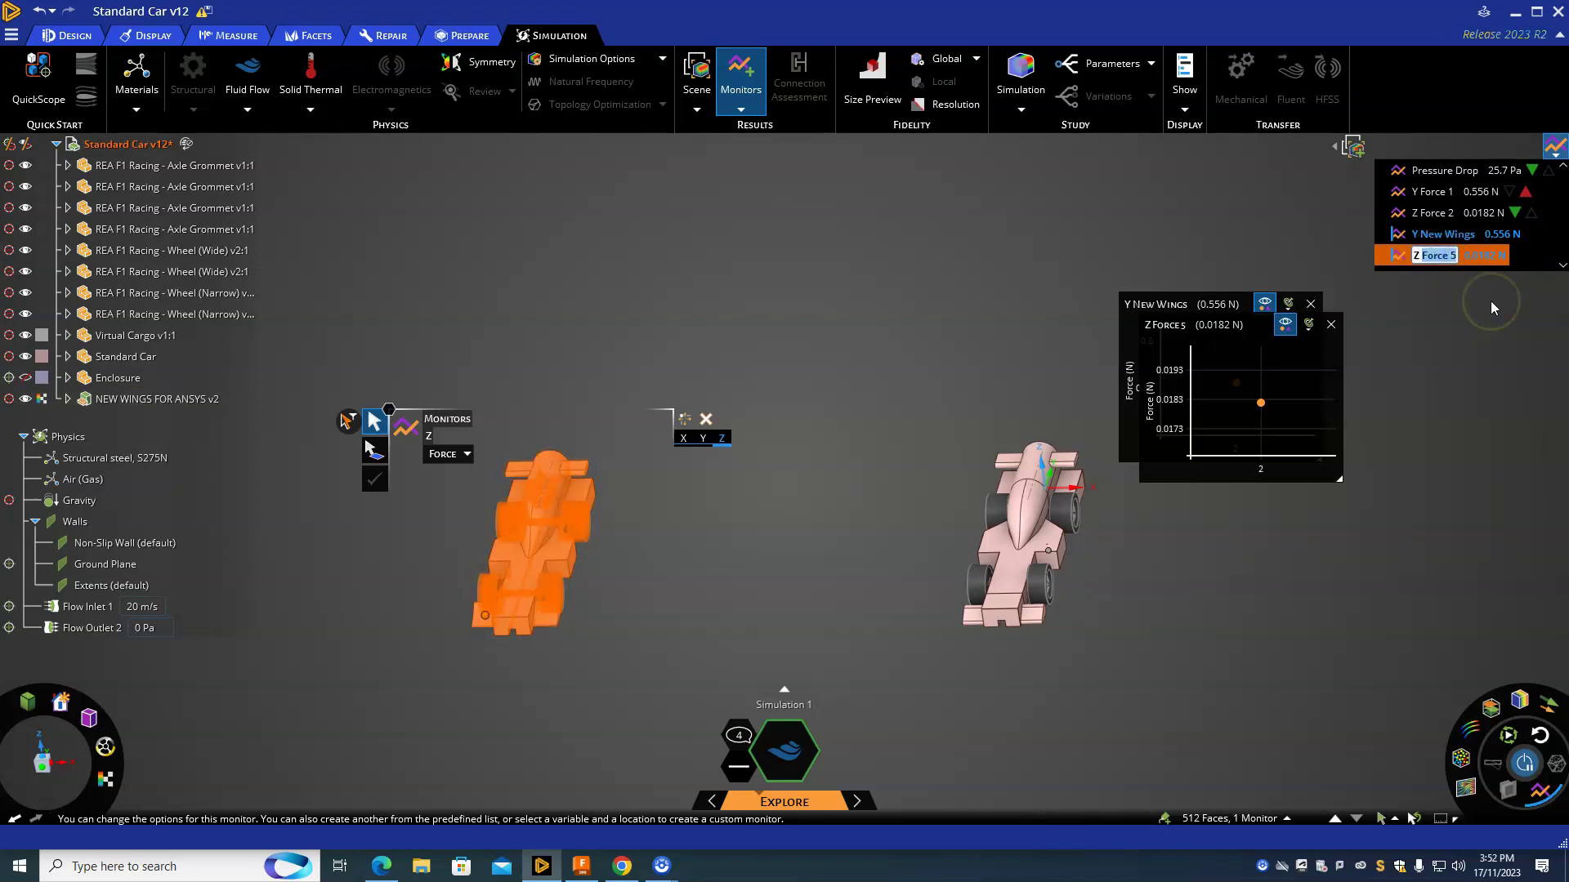
pyautogui.write('New Wings')
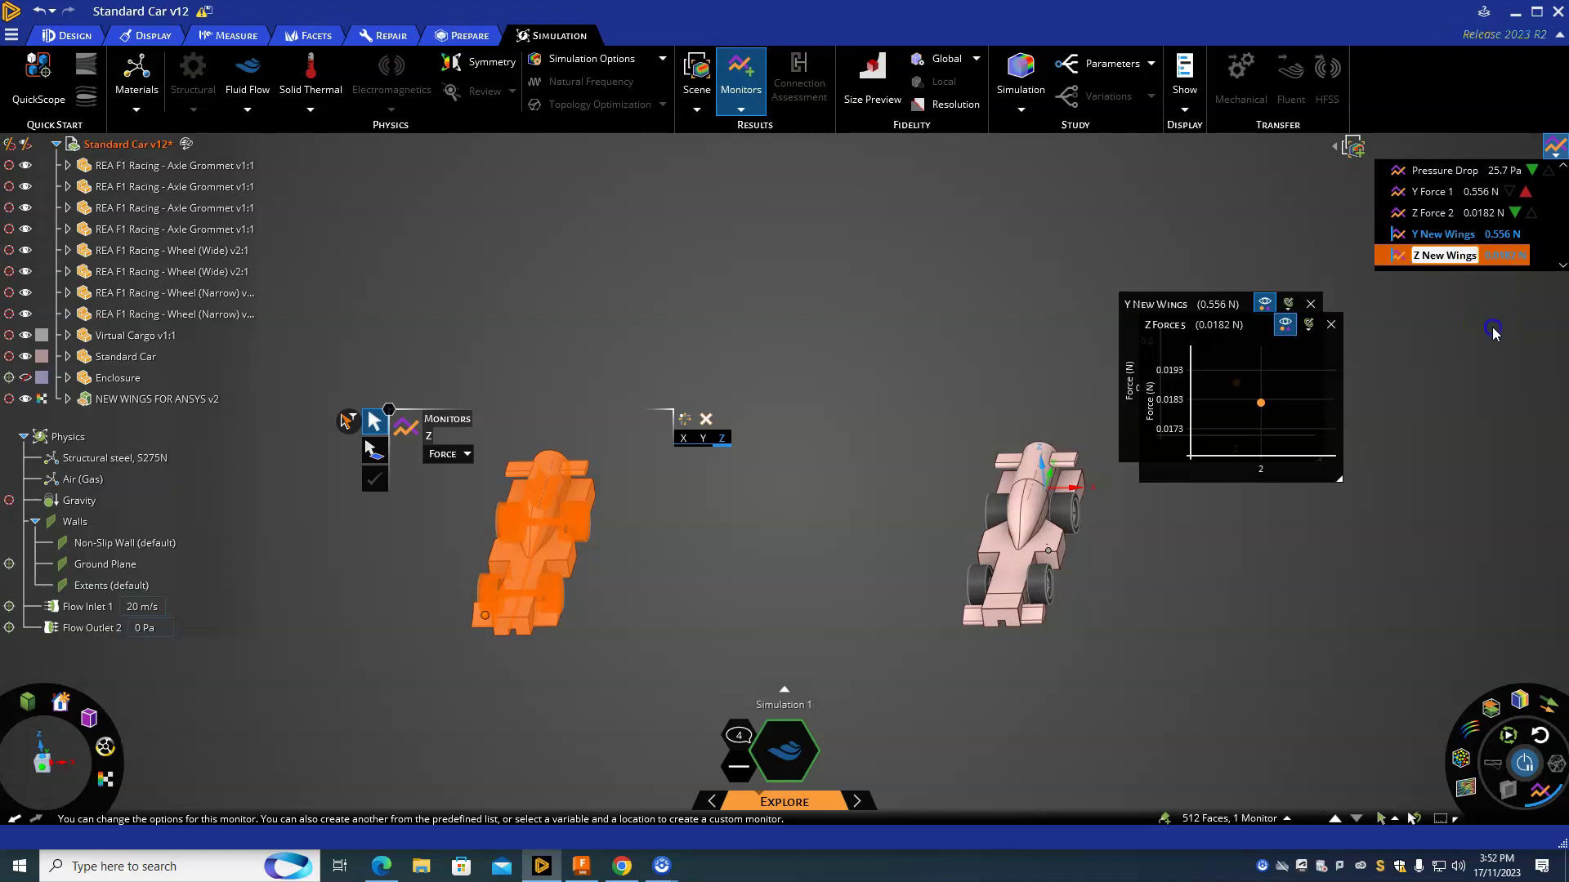
pyautogui.press('Return')
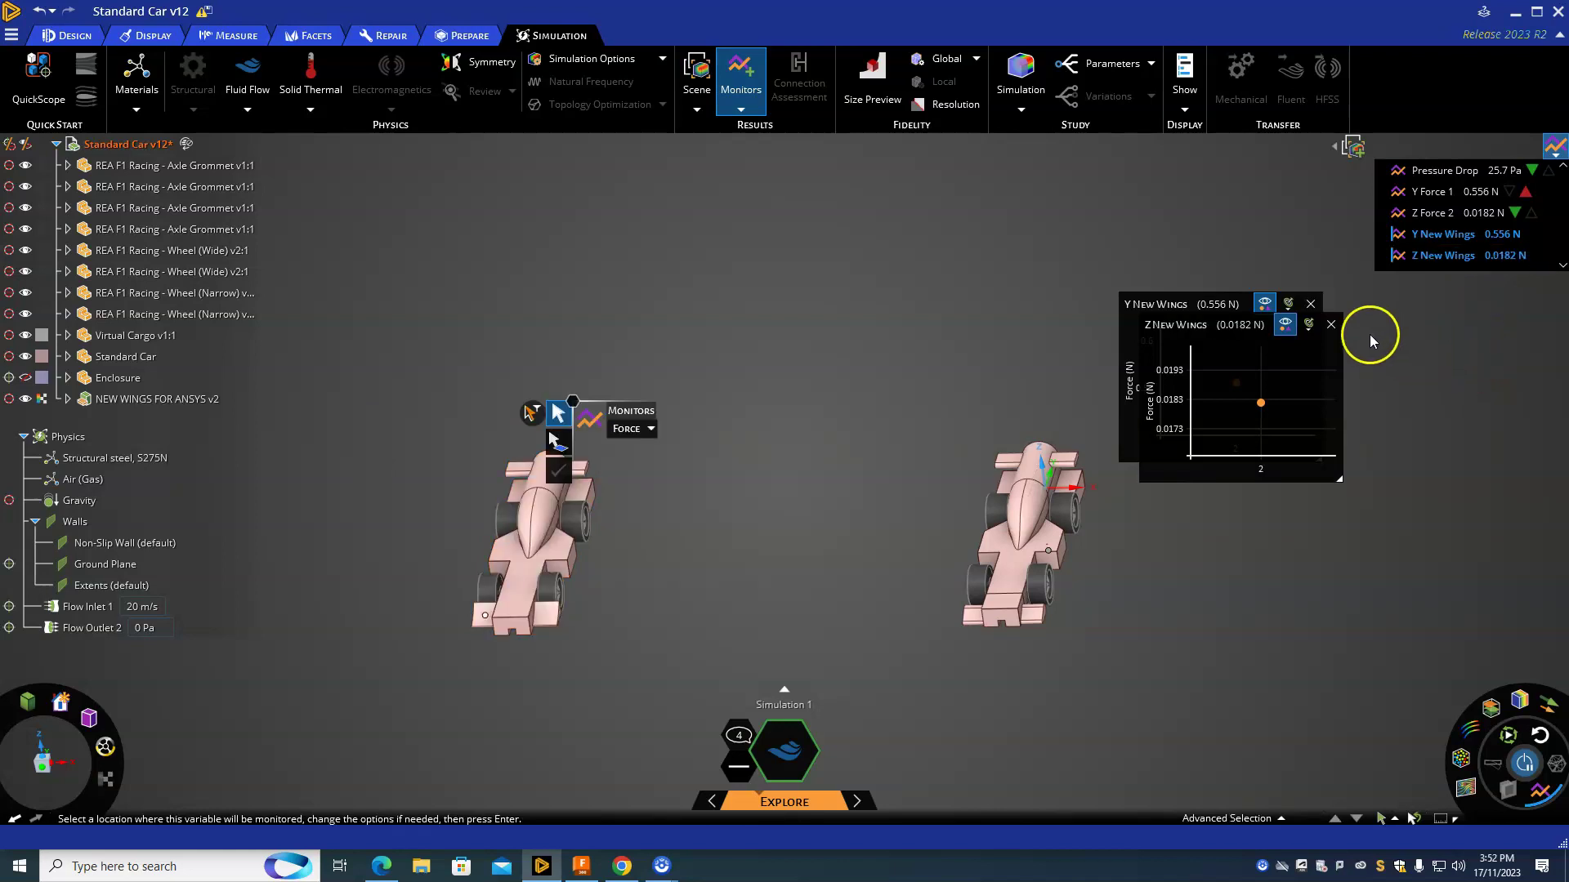
# Step: Close the Z New Wings and Y New Wings charts and check the monitored car
pyautogui.click(1332, 325)
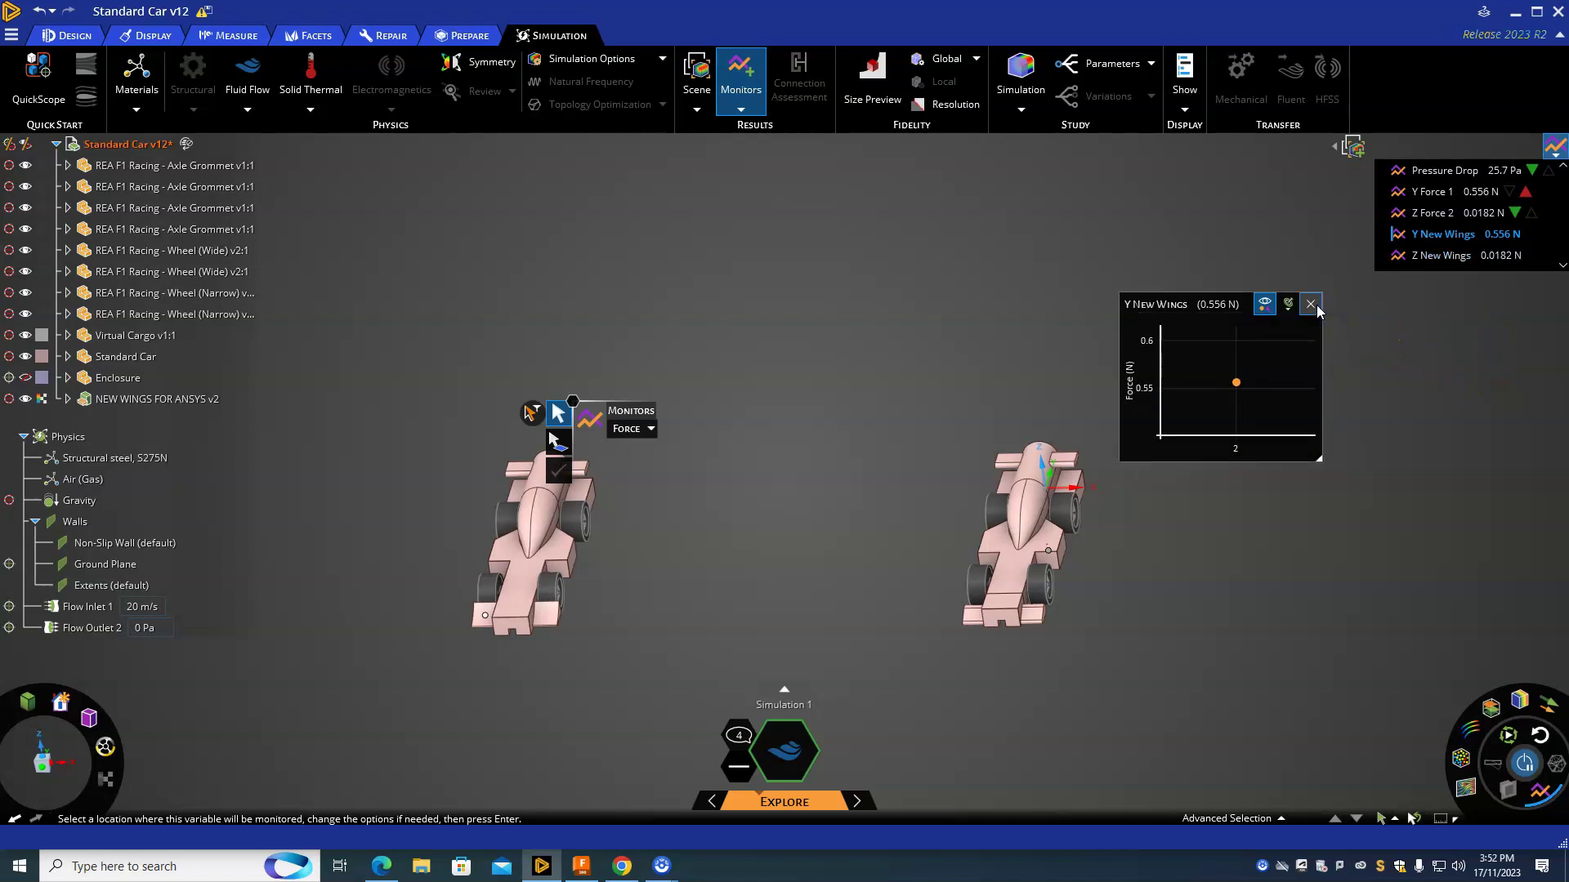
pyautogui.click(1312, 304)
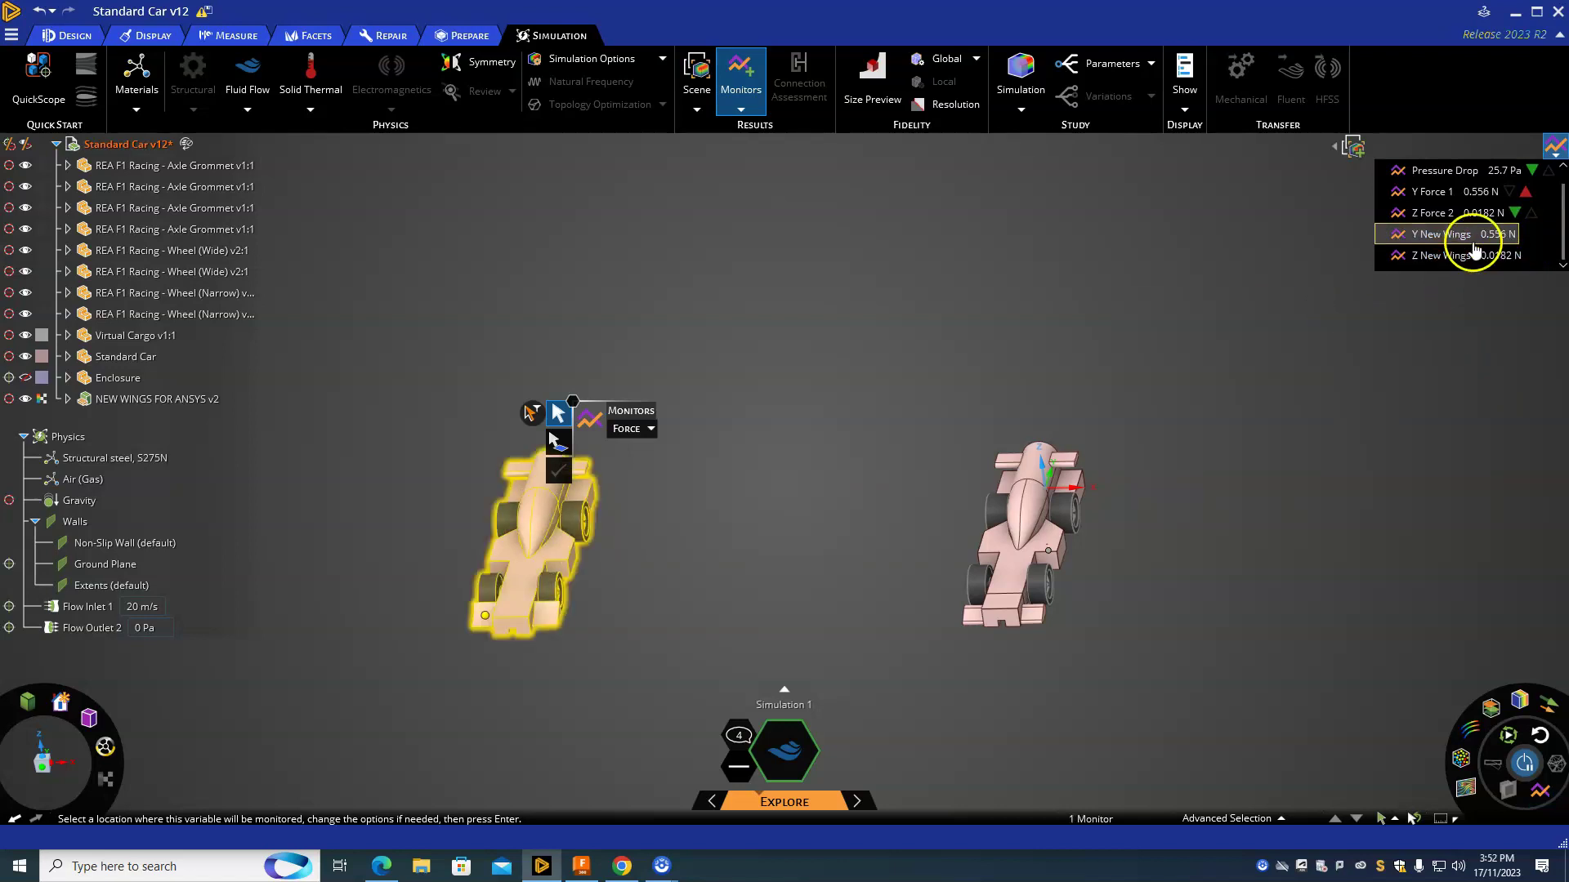
pyautogui.click(1489, 221)
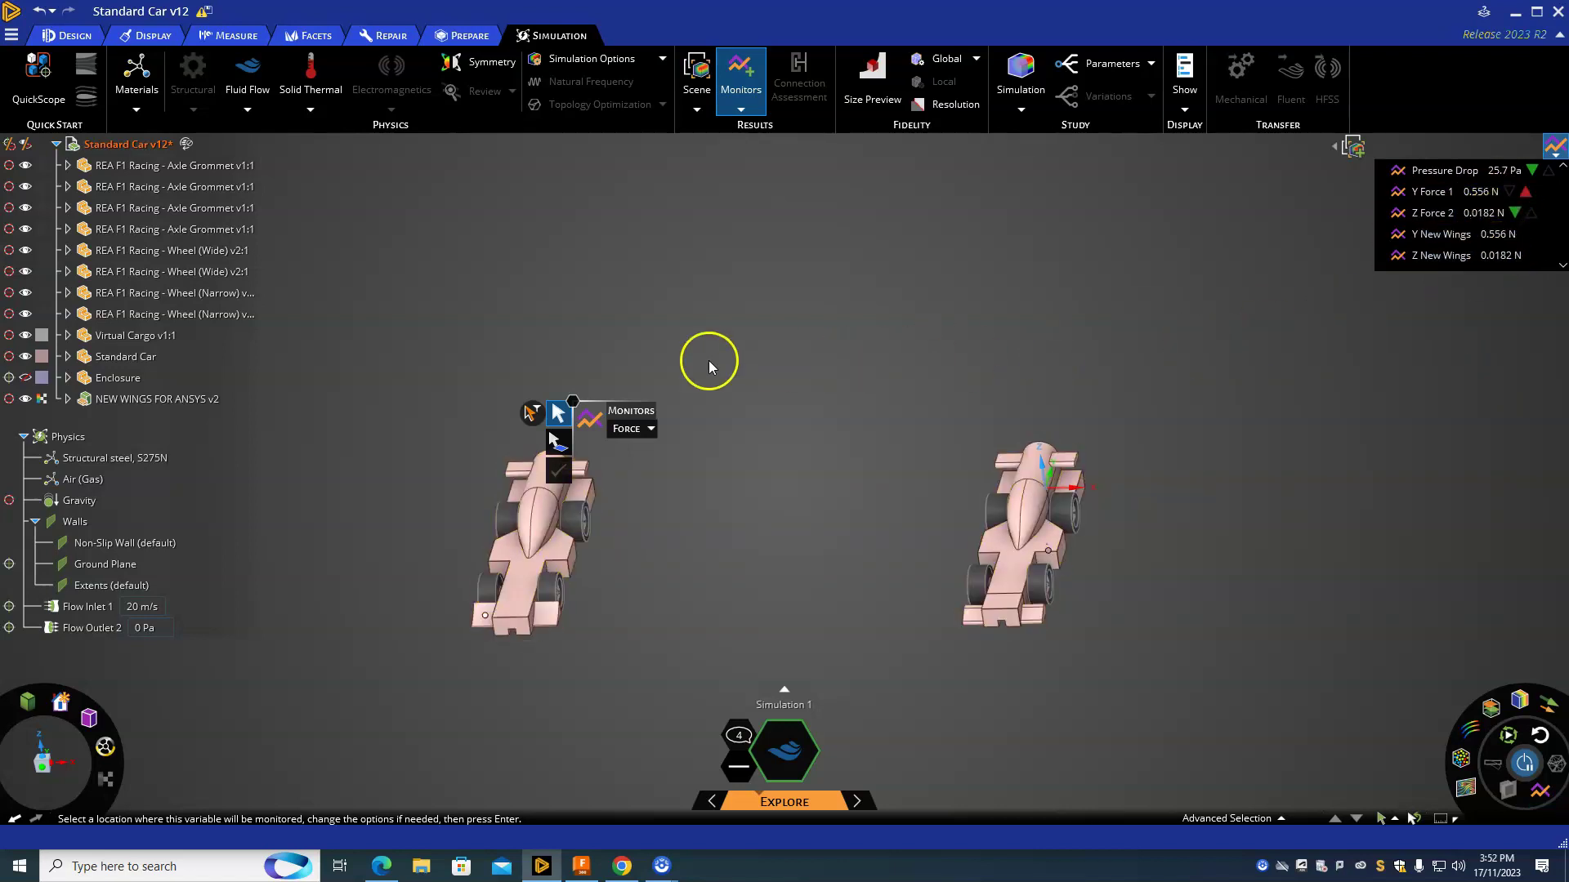
pyautogui.scroll(-1, 474, 331)
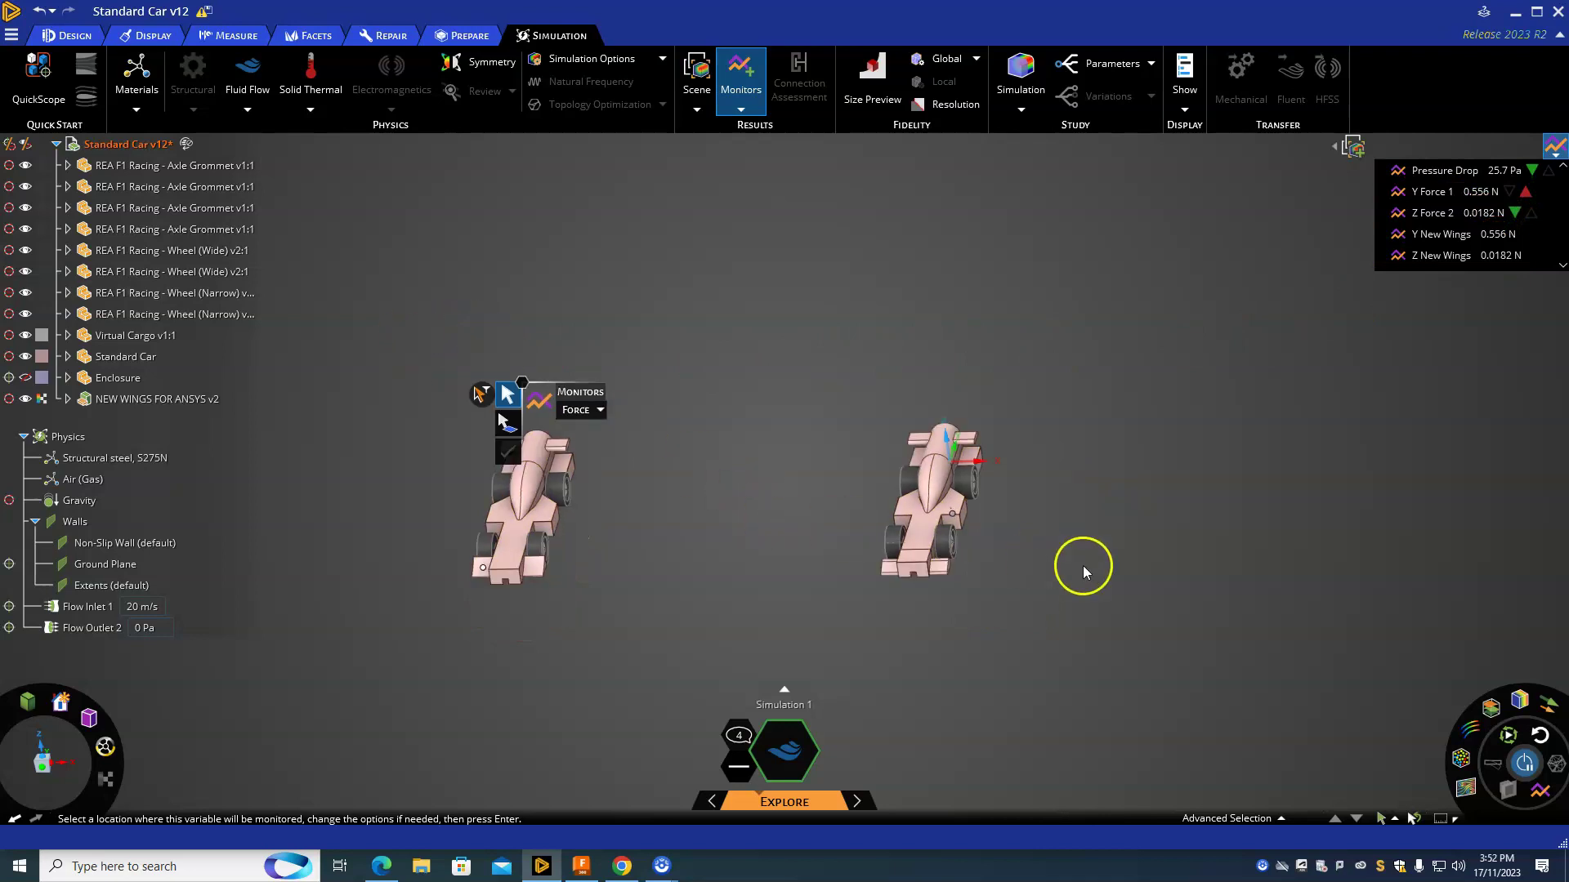
# Step: Resume the simulation so flow vectors up to 27.4 m/s appear, then orbit along the cars
pyautogui.click(1525, 765)
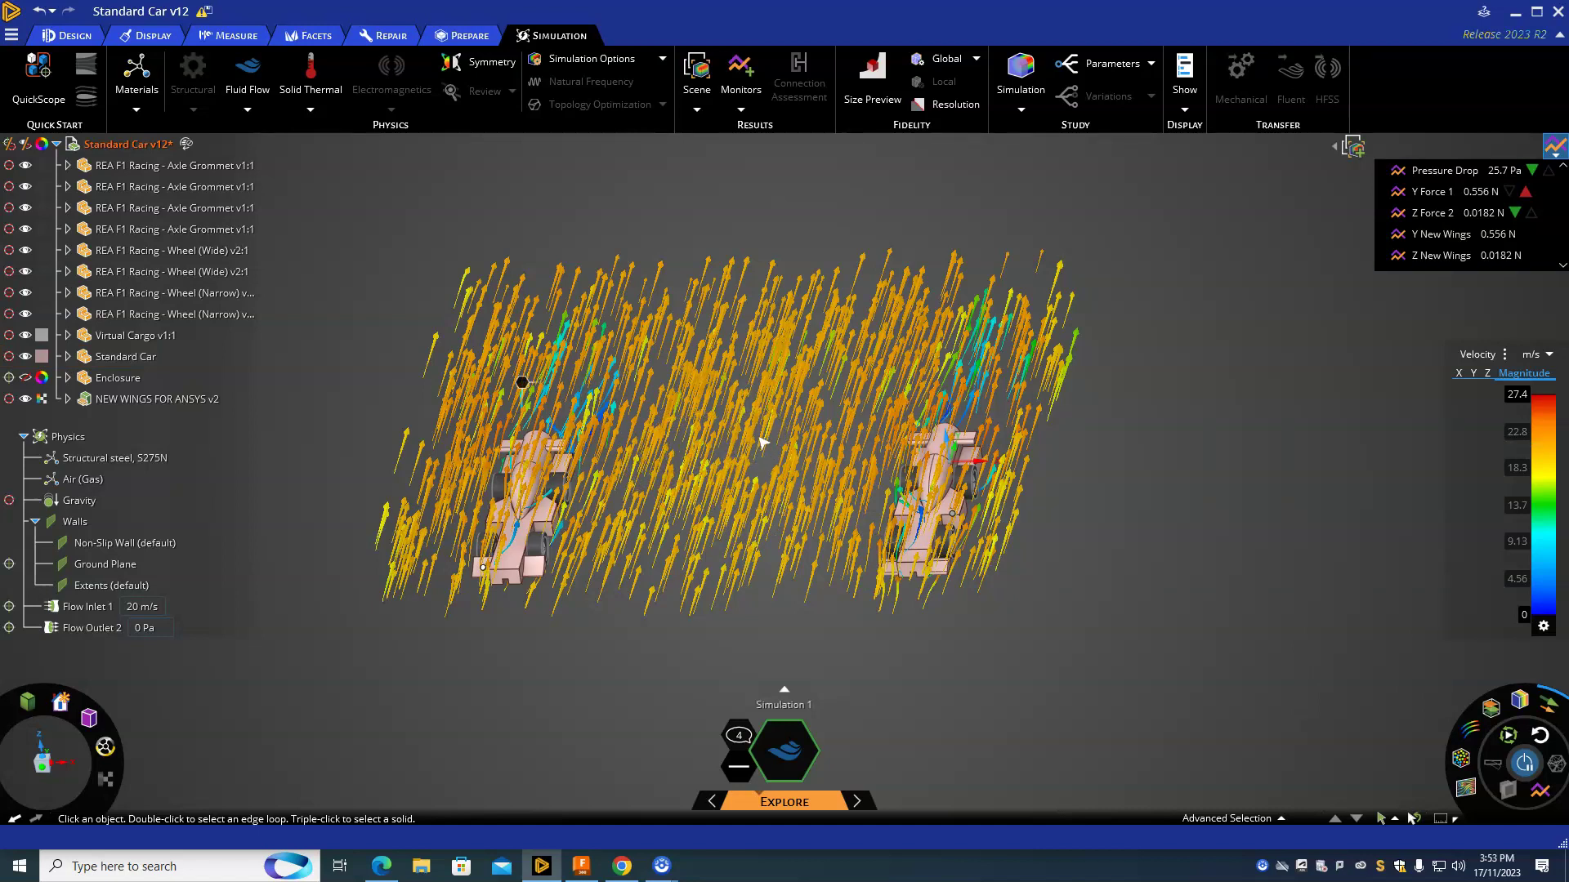
pyautogui.moveTo(580, 555)
pyautogui.mouseDown(button='middle')
pyautogui.moveTo(636, 523)
pyautogui.moveTo(568, 529)
pyautogui.mouseUp(button='middle')
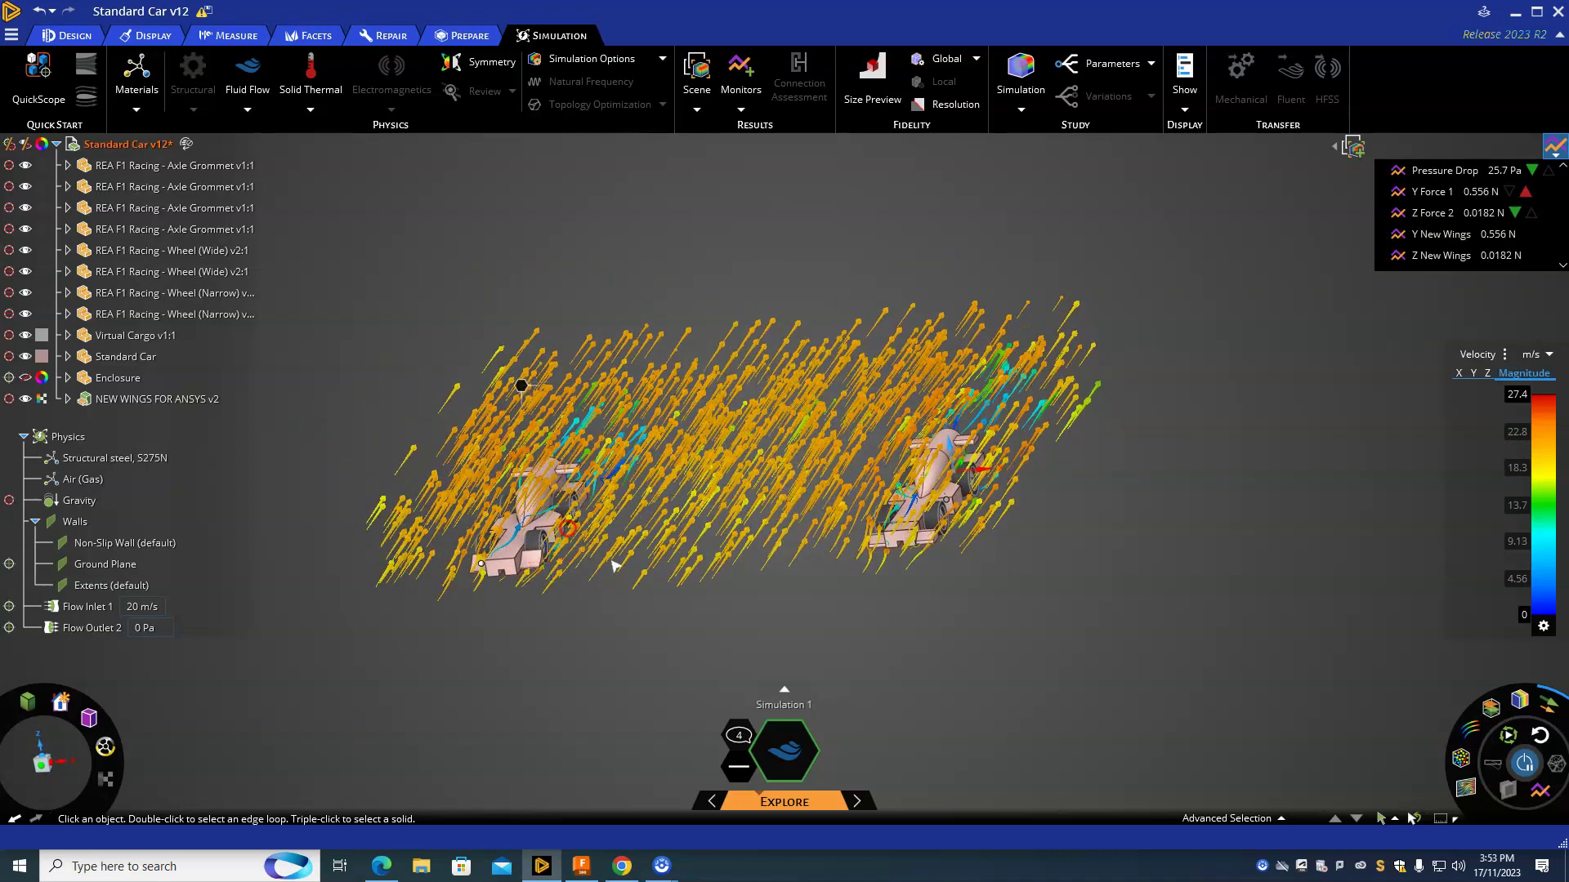
# Step: Swap the velocity vectors for a direction-field plane and drag it down to the cars' base
pyautogui.click(1553, 706)
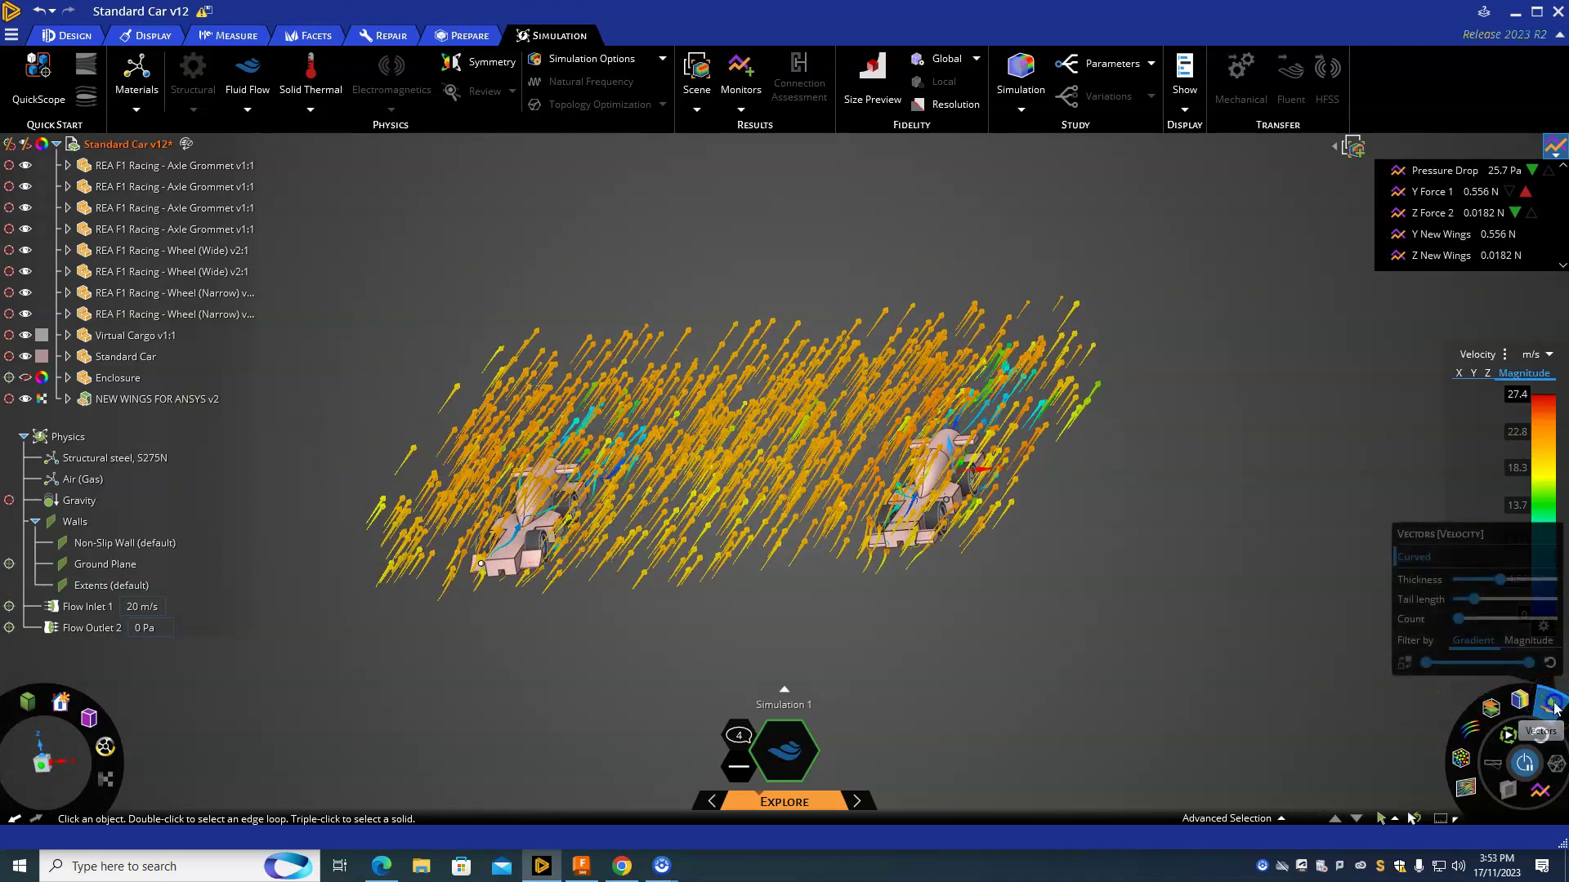
pyautogui.click(1466, 787)
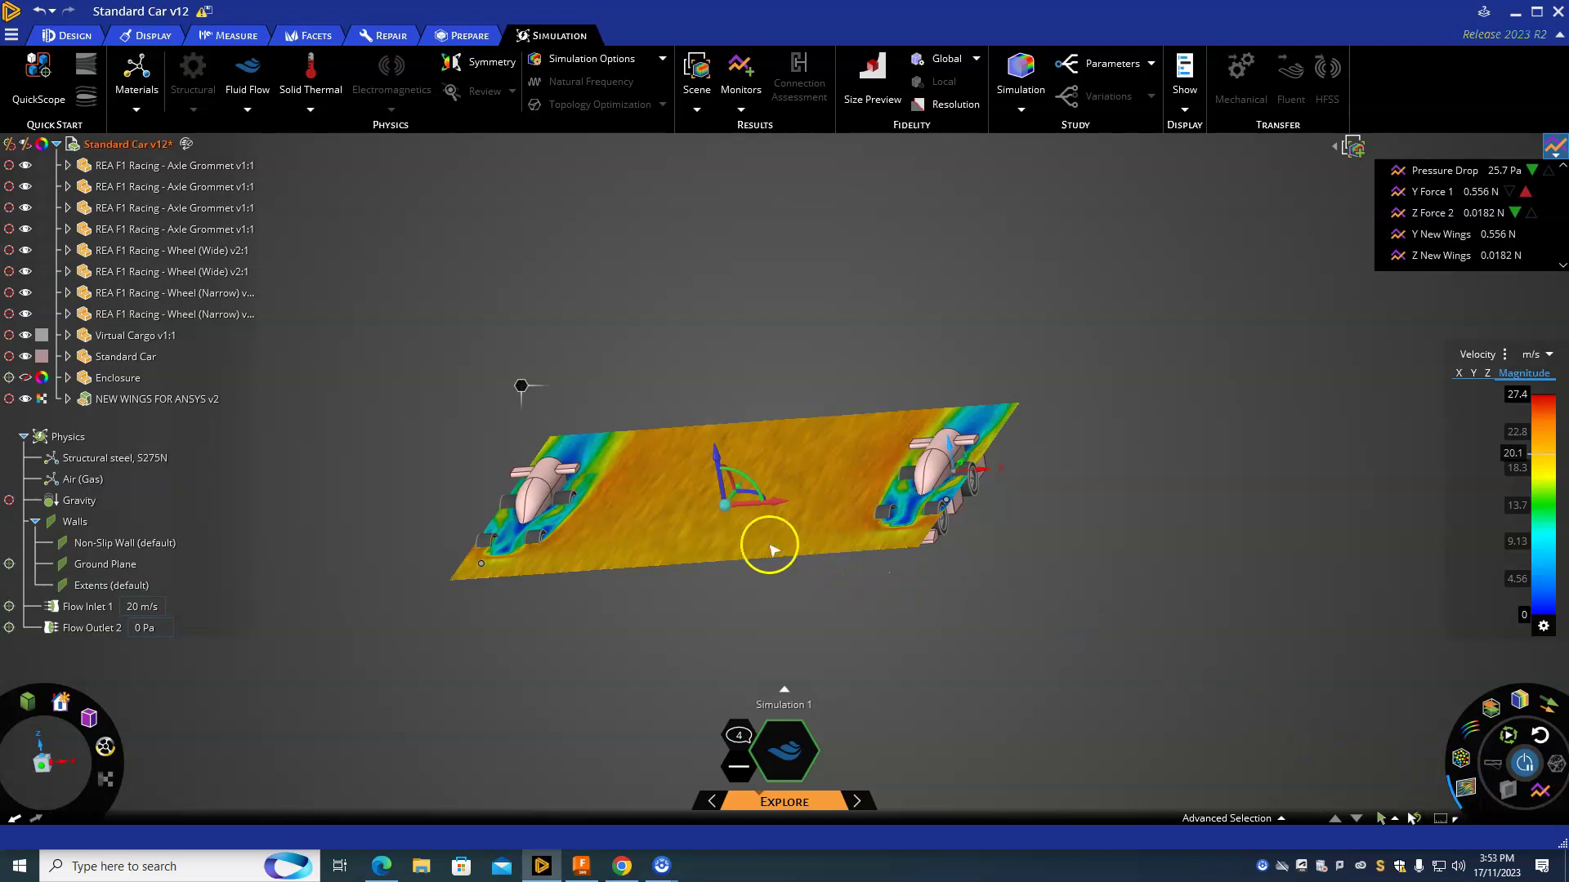
pyautogui.scroll(2, 588, 466)
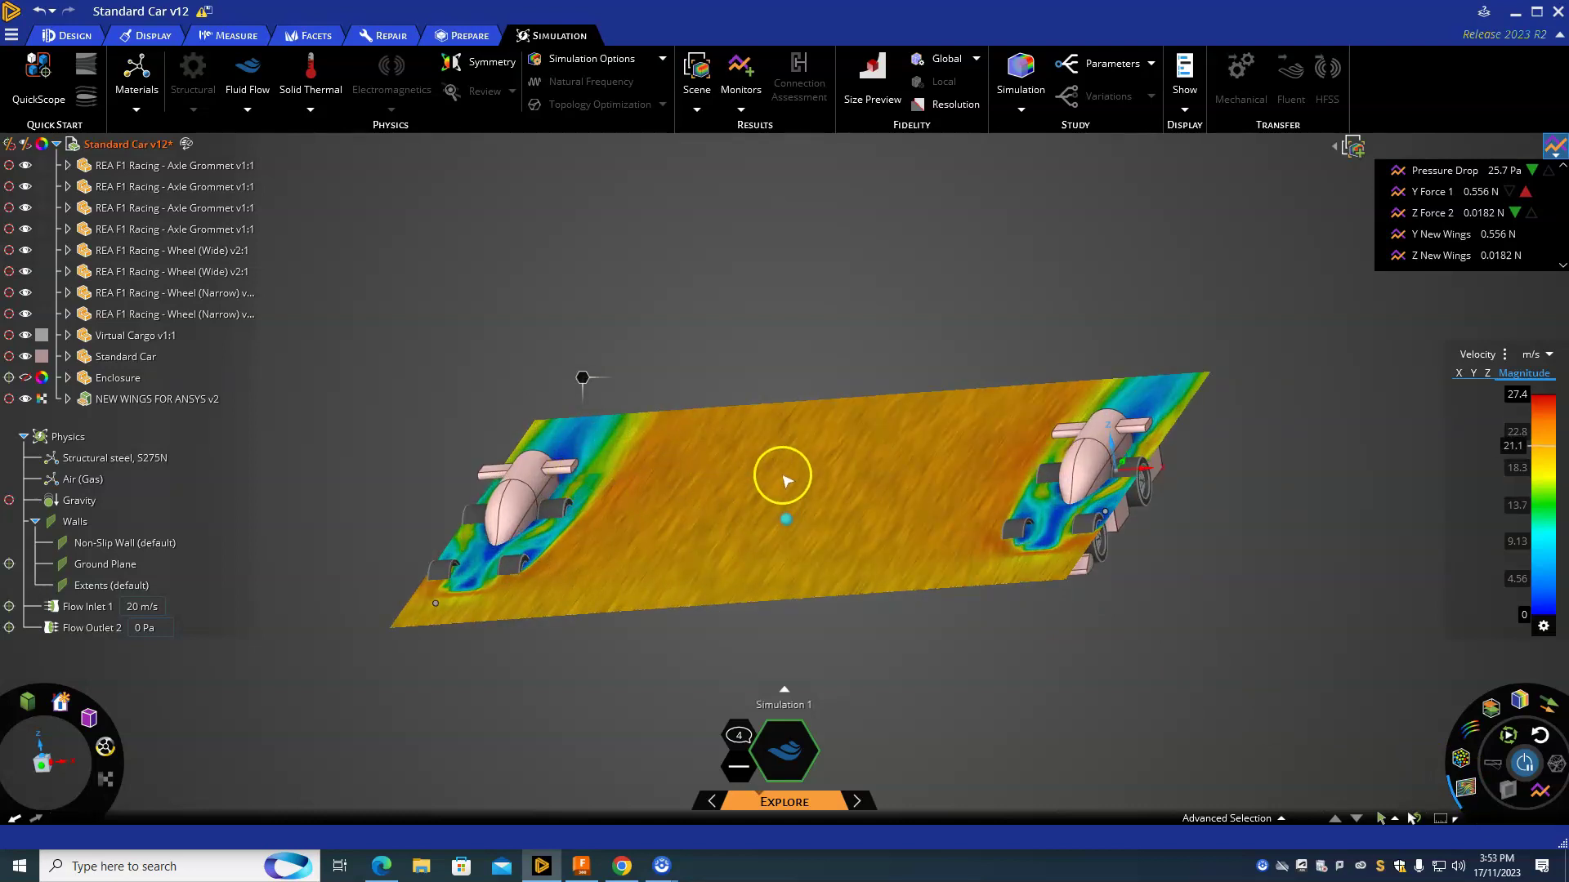
pyautogui.click(782, 514)
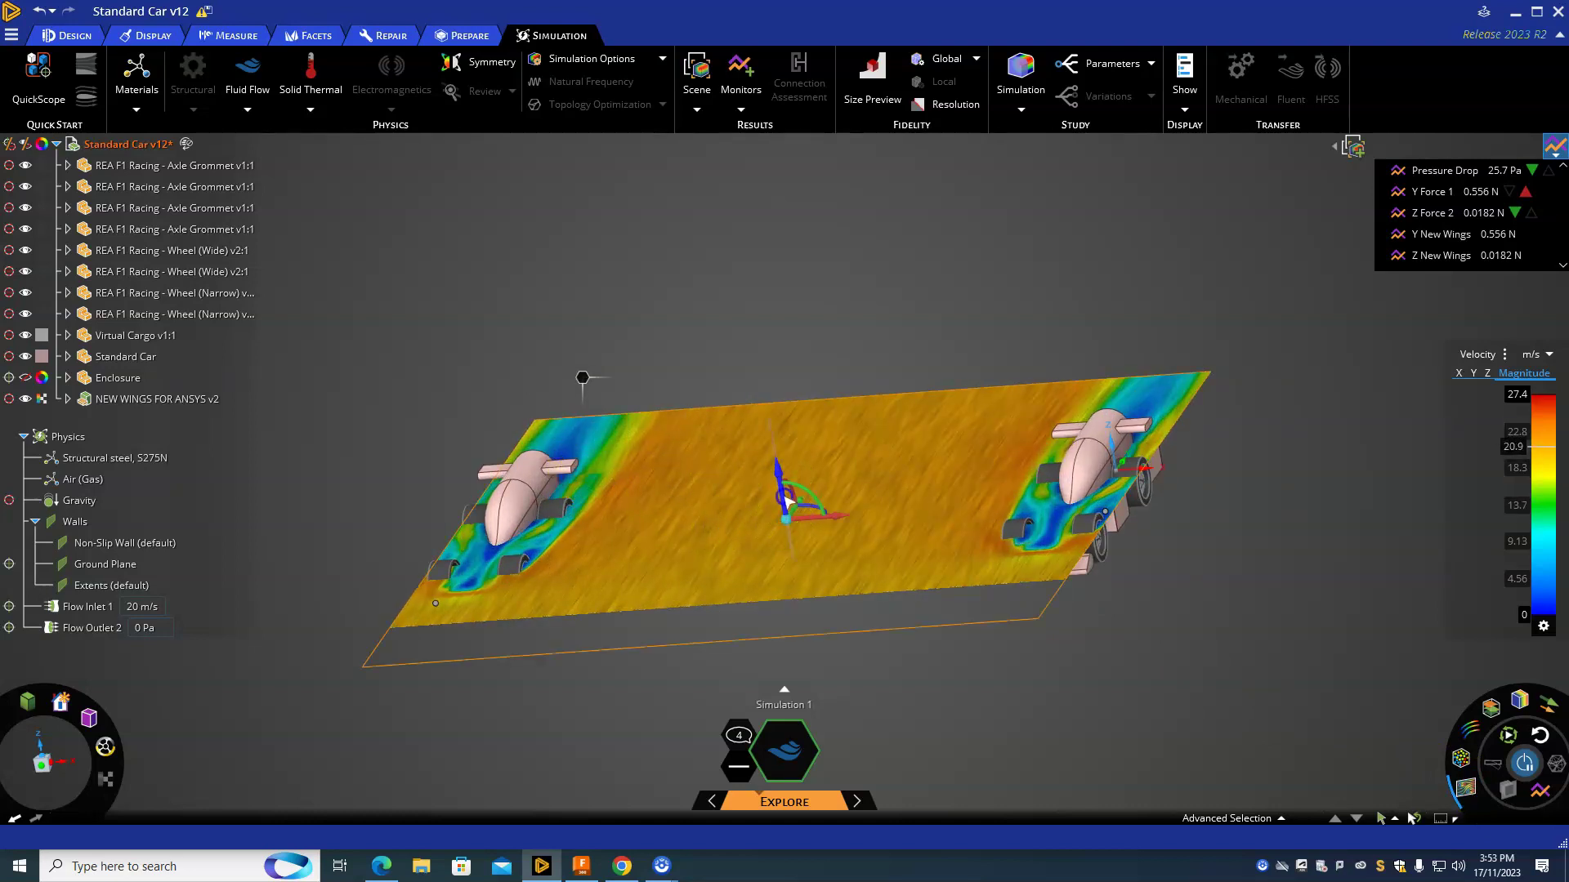
pyautogui.moveTo(787, 501); pyautogui.dragTo(793, 520)
pyautogui.click(736, 595)
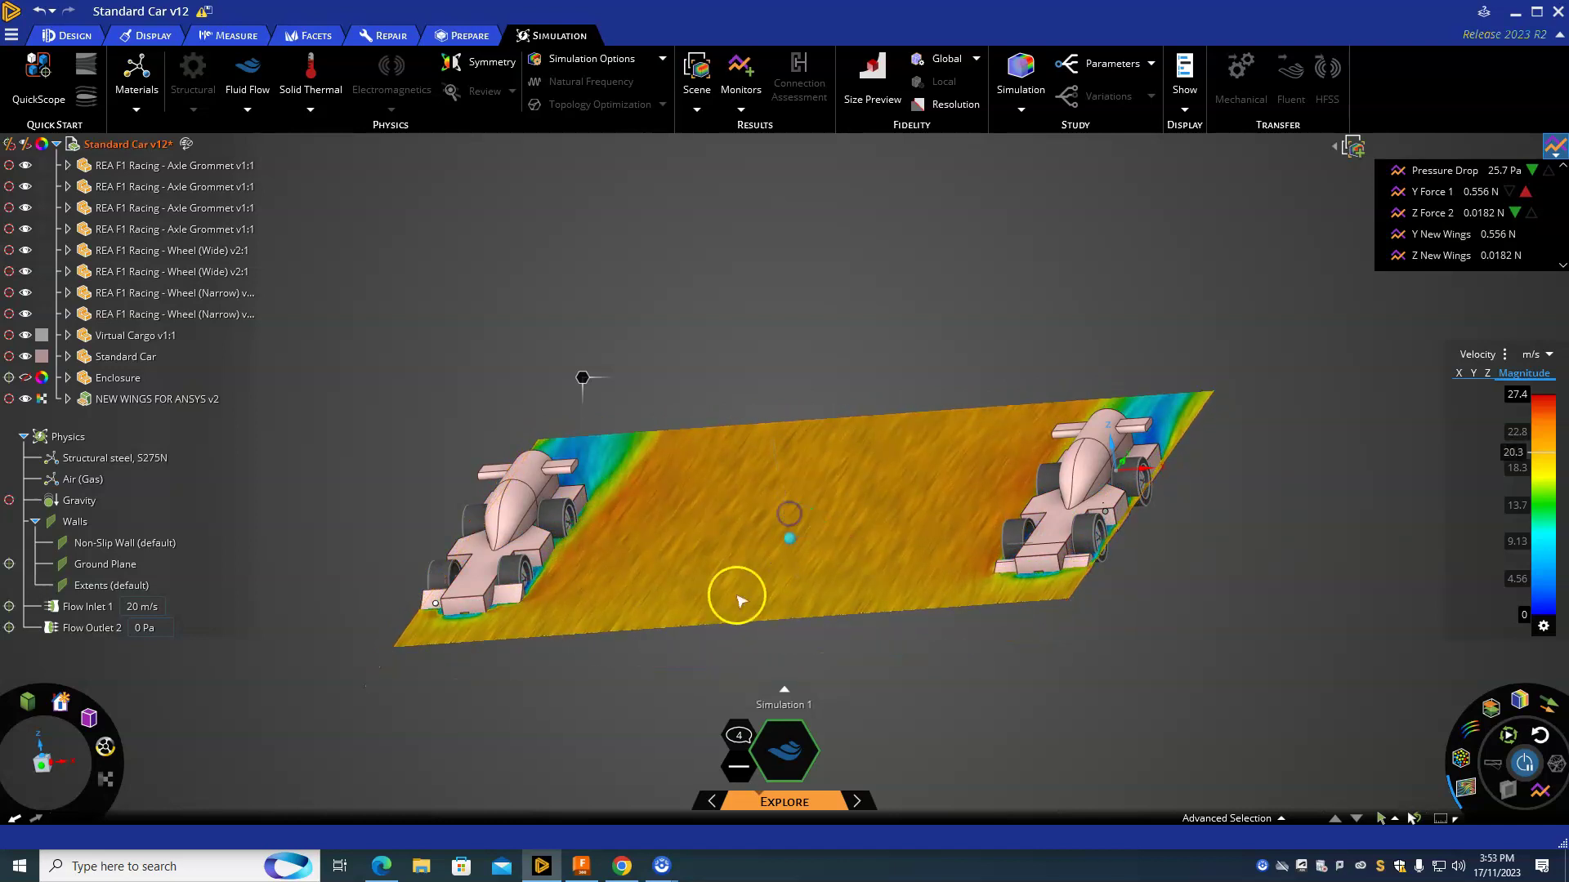
pyautogui.click(509, 605)
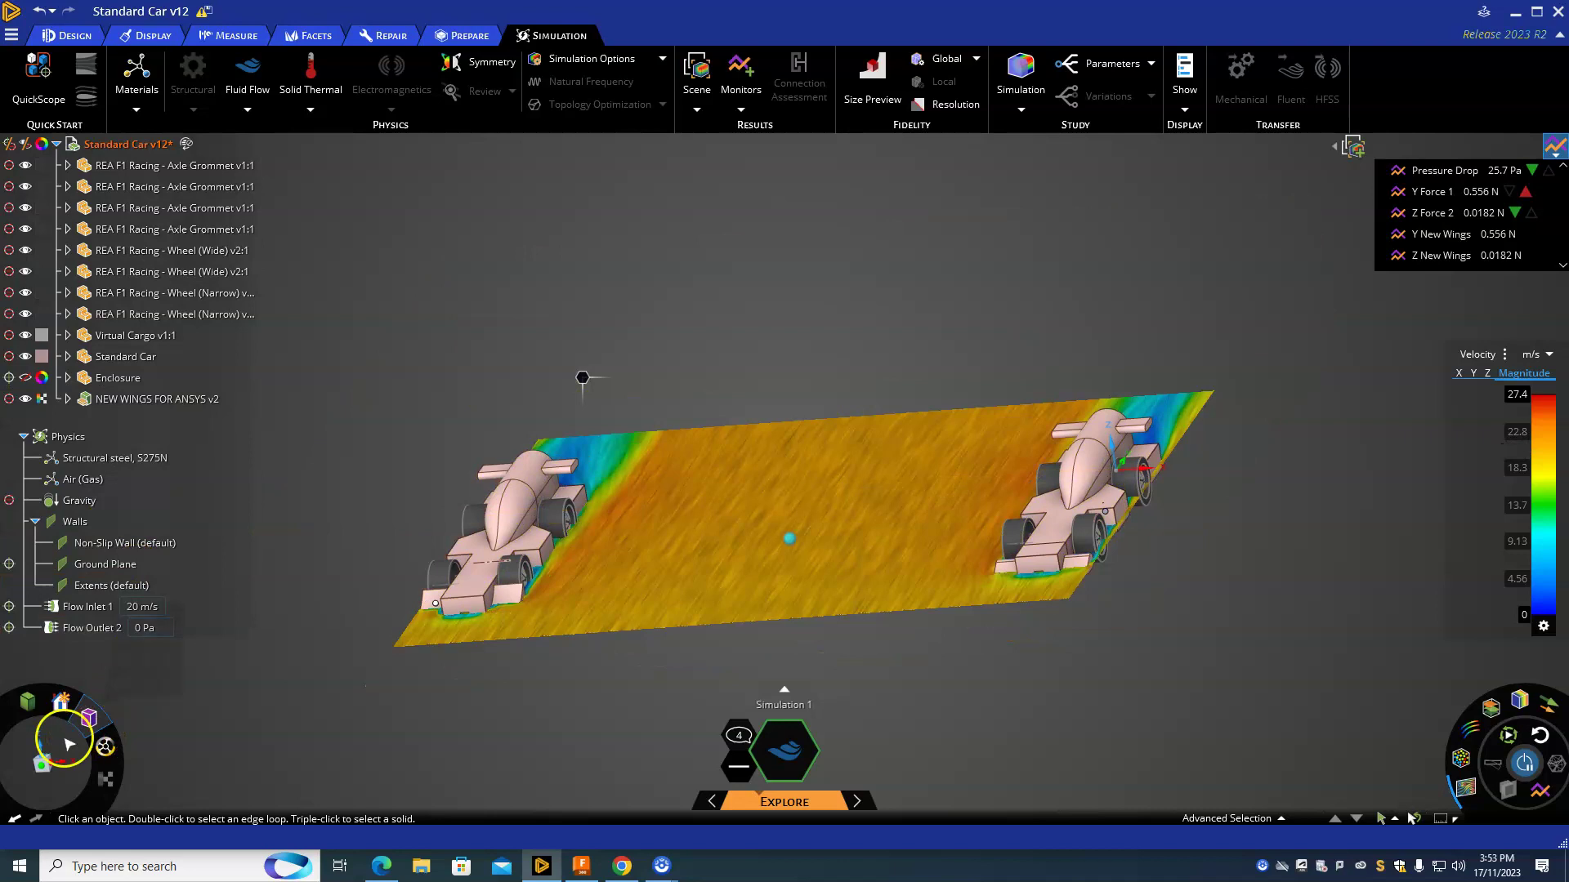
# Step: Check the lowered flow plane from top, tilted and isometric views of both cars
pyautogui.click(43, 756)
pyautogui.scroll(-1, 352, 336)
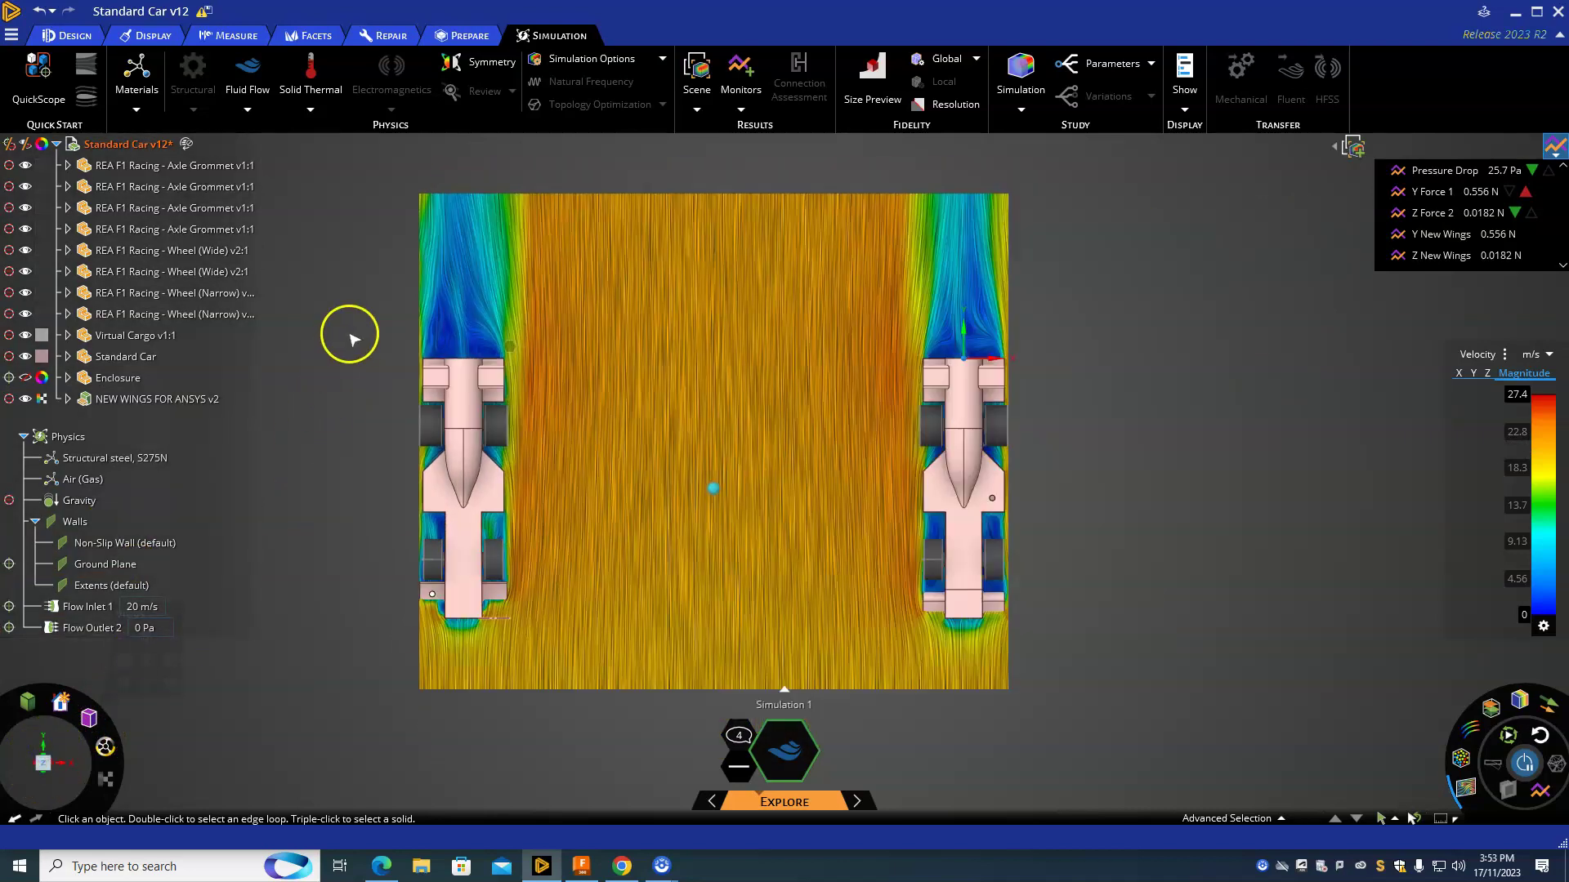
pyautogui.scroll(1, 666, 614)
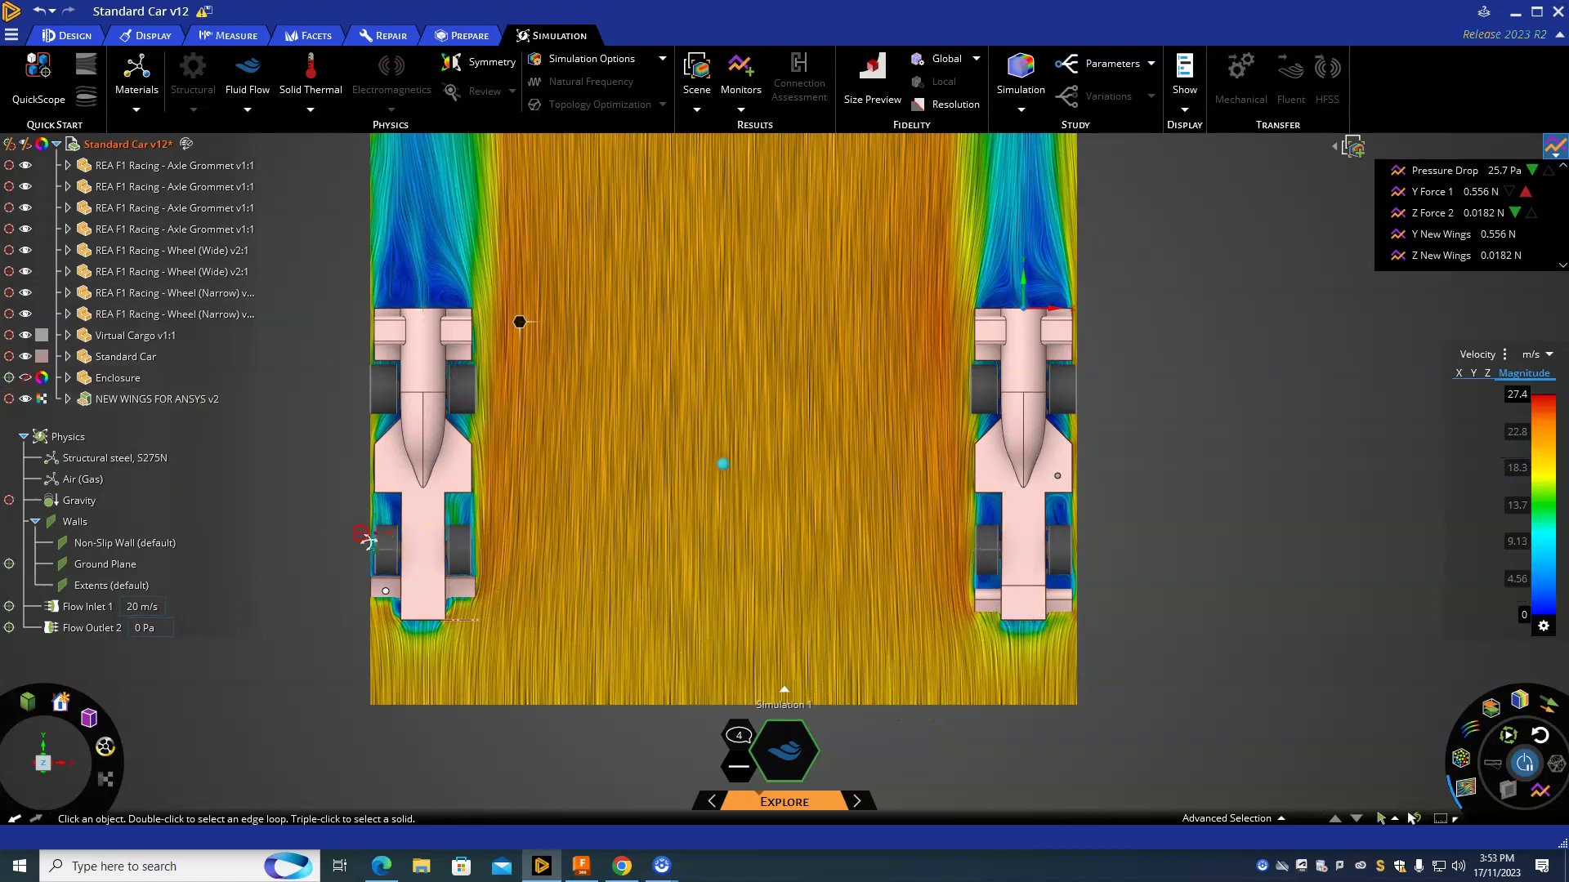
pyautogui.moveTo(368, 539); pyautogui.dragTo(1100, 599, button='middle')
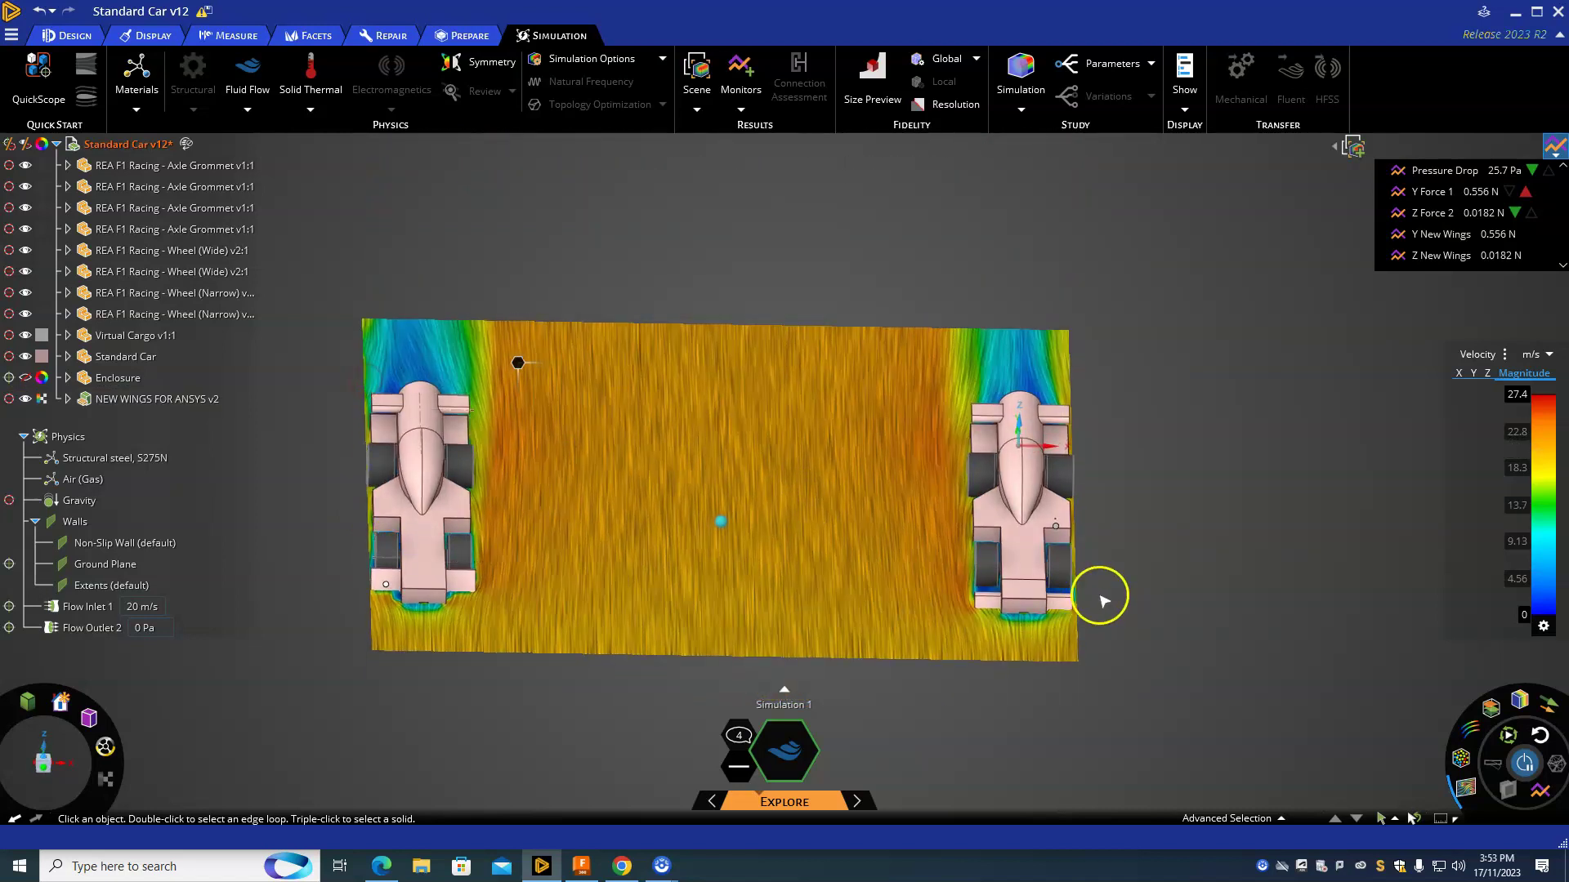
pyautogui.click(49, 764)
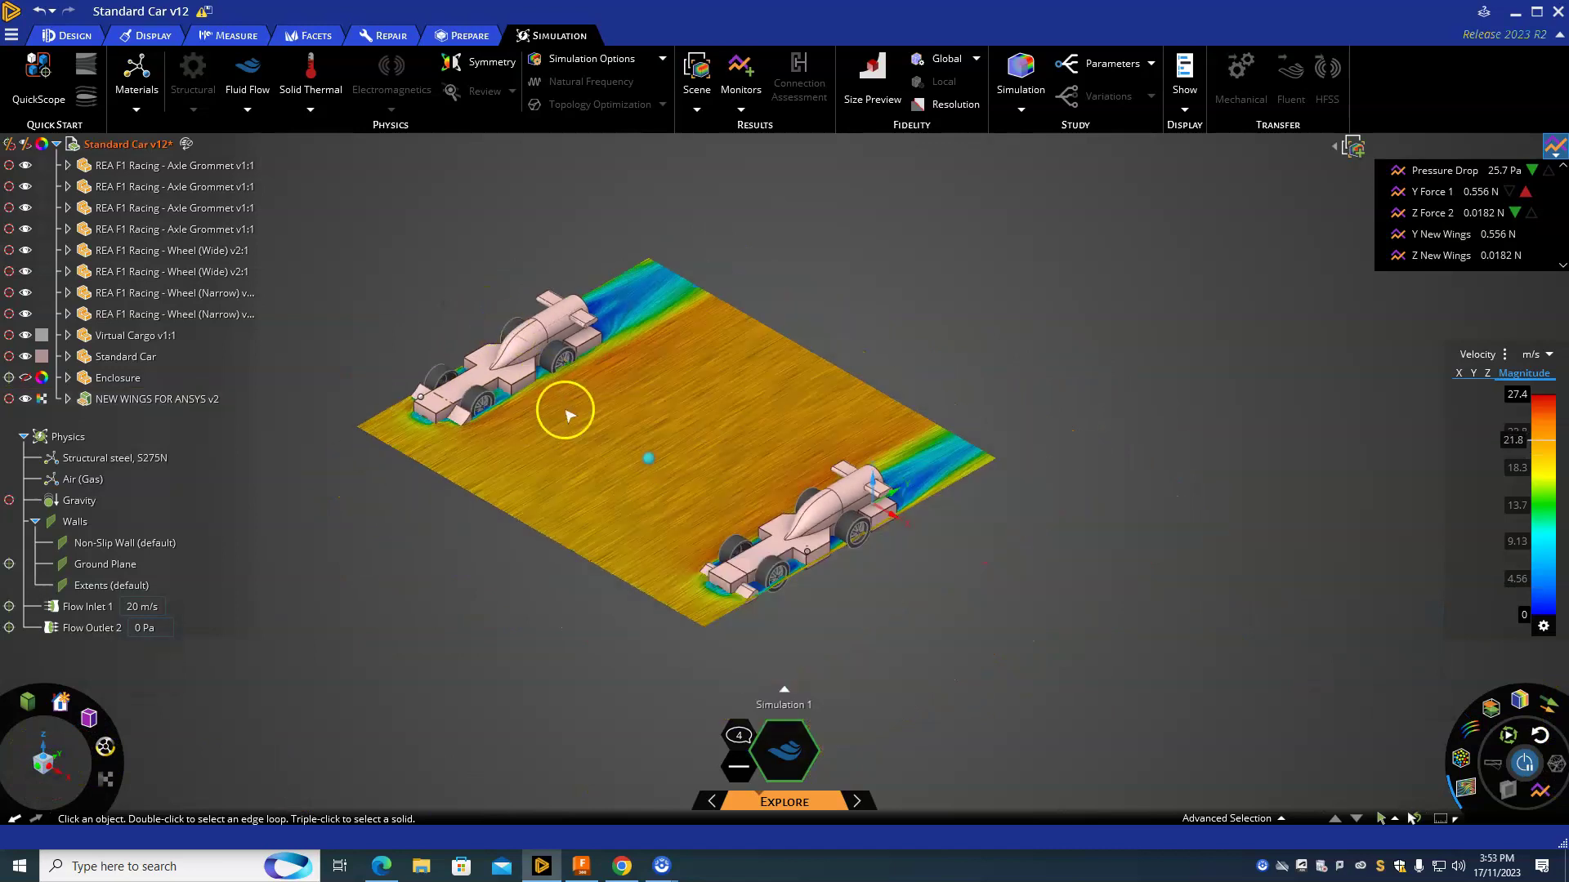
pyautogui.click(569, 415)
# Step: Stand the velocity section plane upright and move it onto the left-hand car
pyautogui.moveTo(651, 445); pyautogui.dragTo(682, 501)
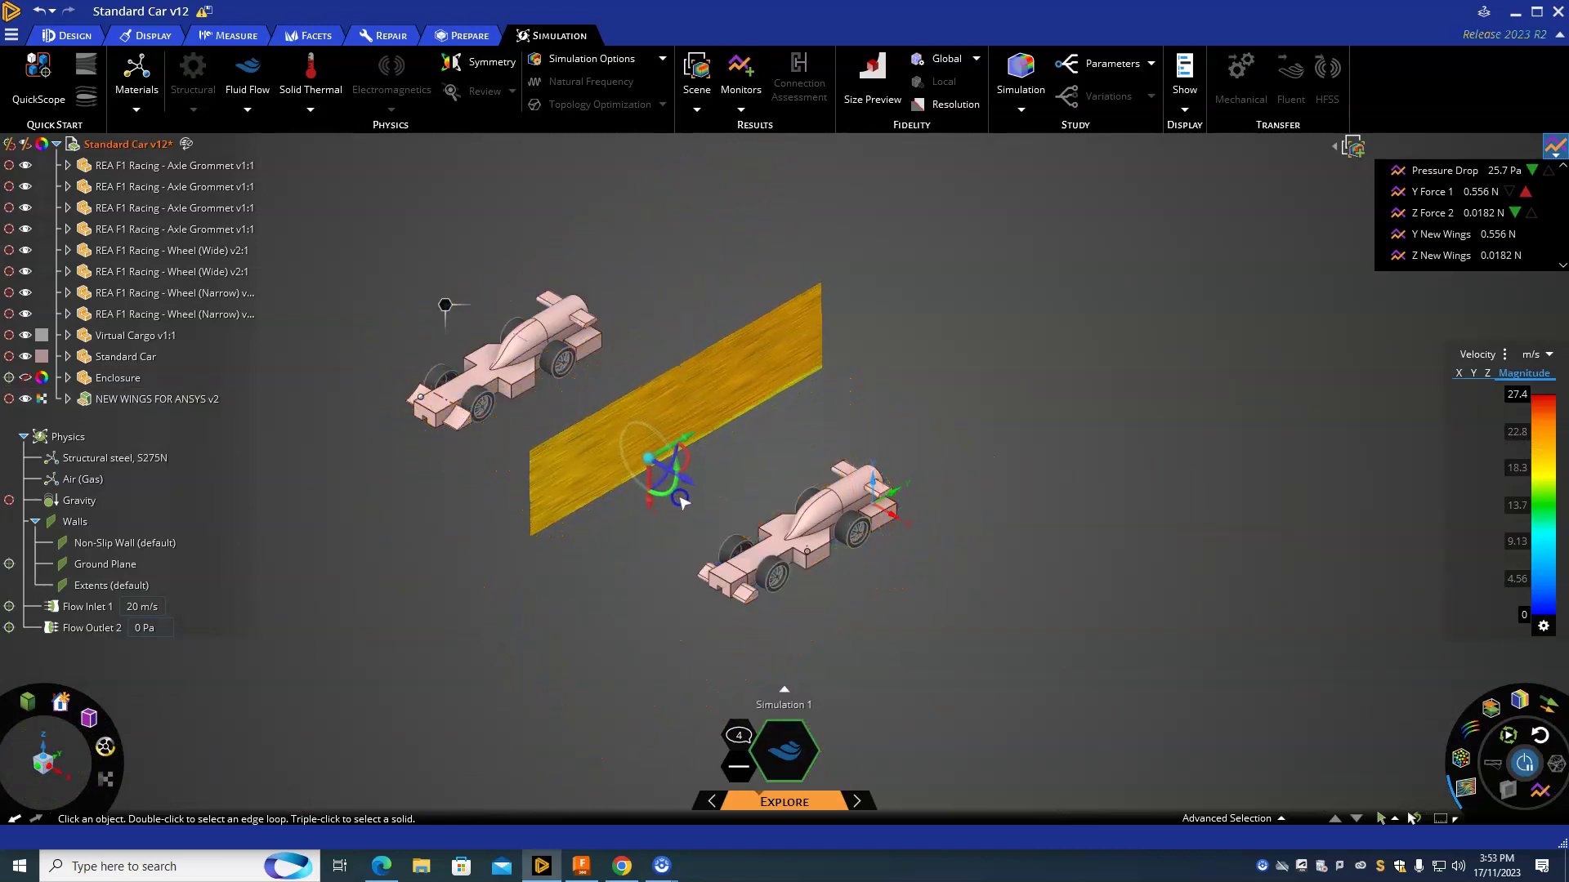
pyautogui.click(686, 481)
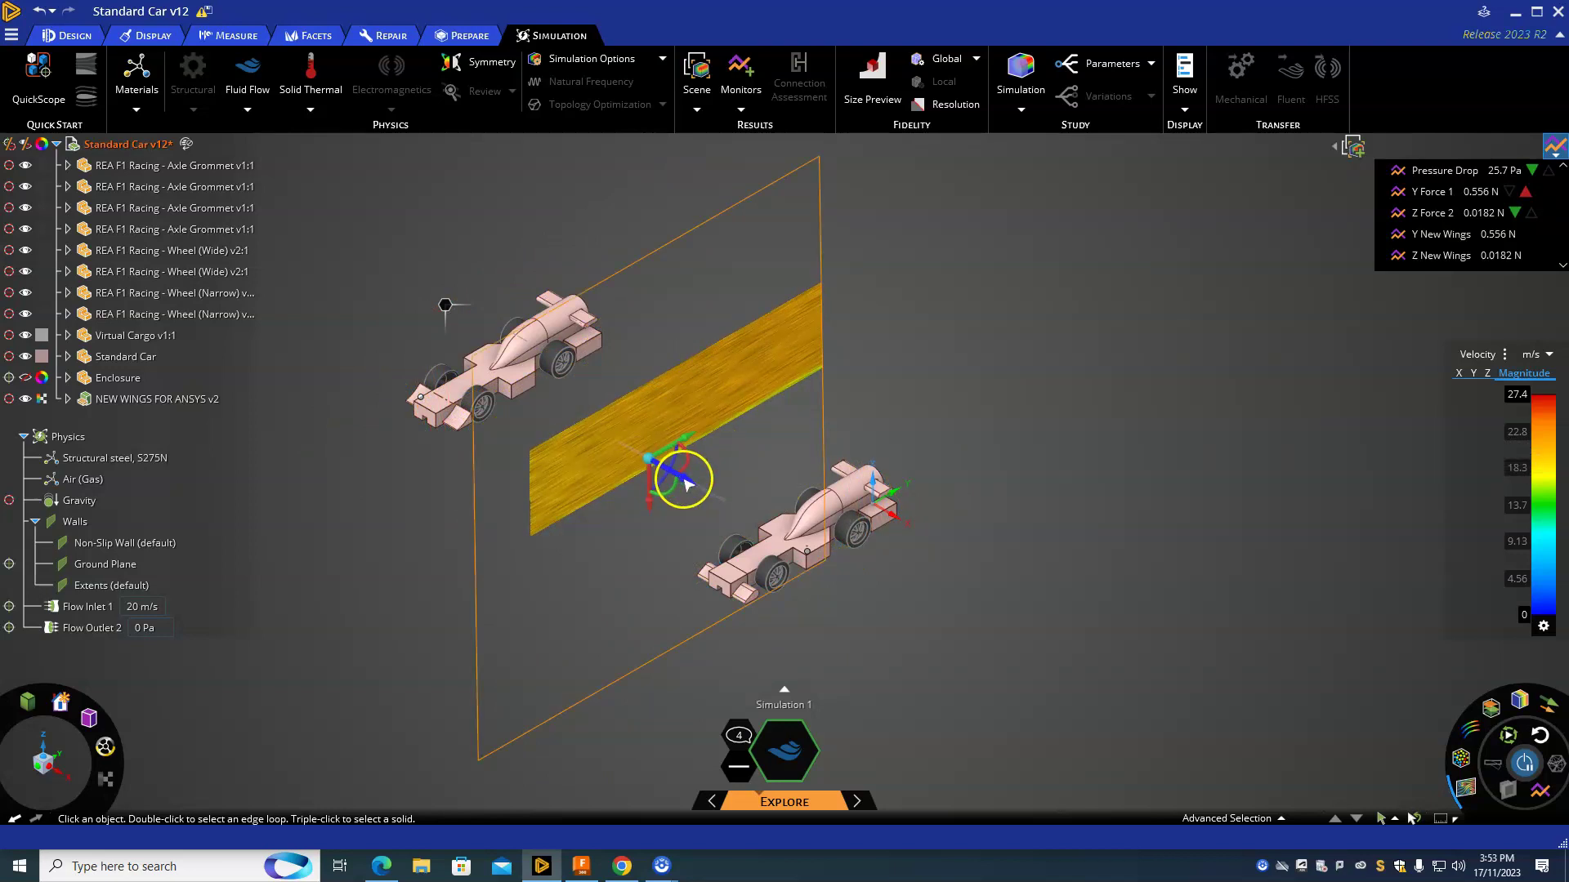
pyautogui.moveTo(683, 480); pyautogui.dragTo(520, 395)
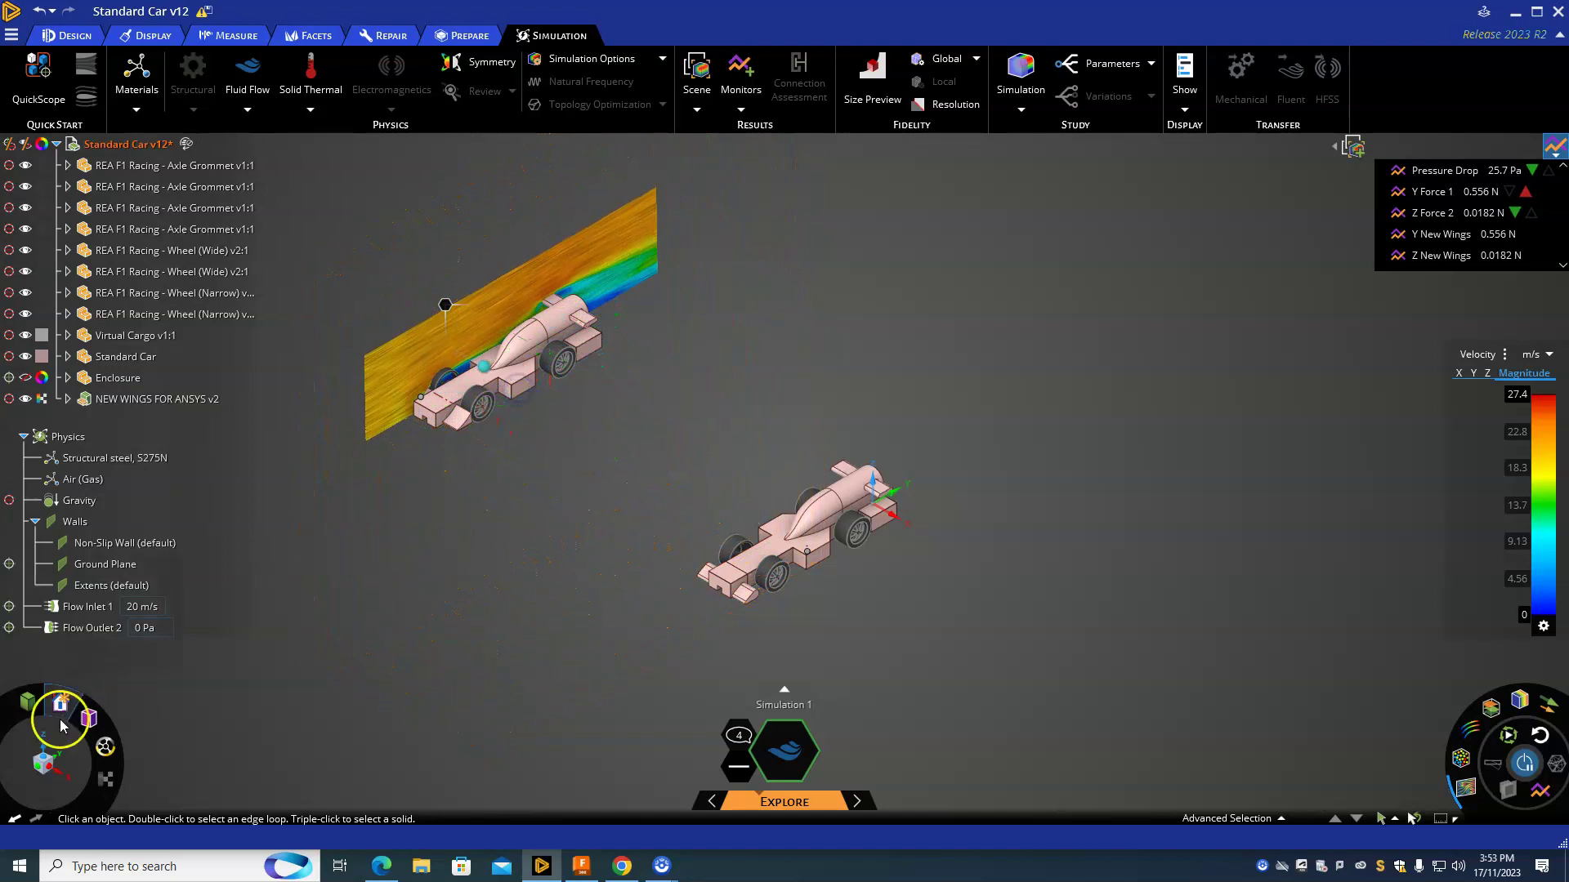
# Step: Orbit and zoom around the car's nose to inspect the front wing
pyautogui.moveTo(39, 753); pyautogui.dragTo(634, 532)
pyautogui.scroll(10, 634, 531)
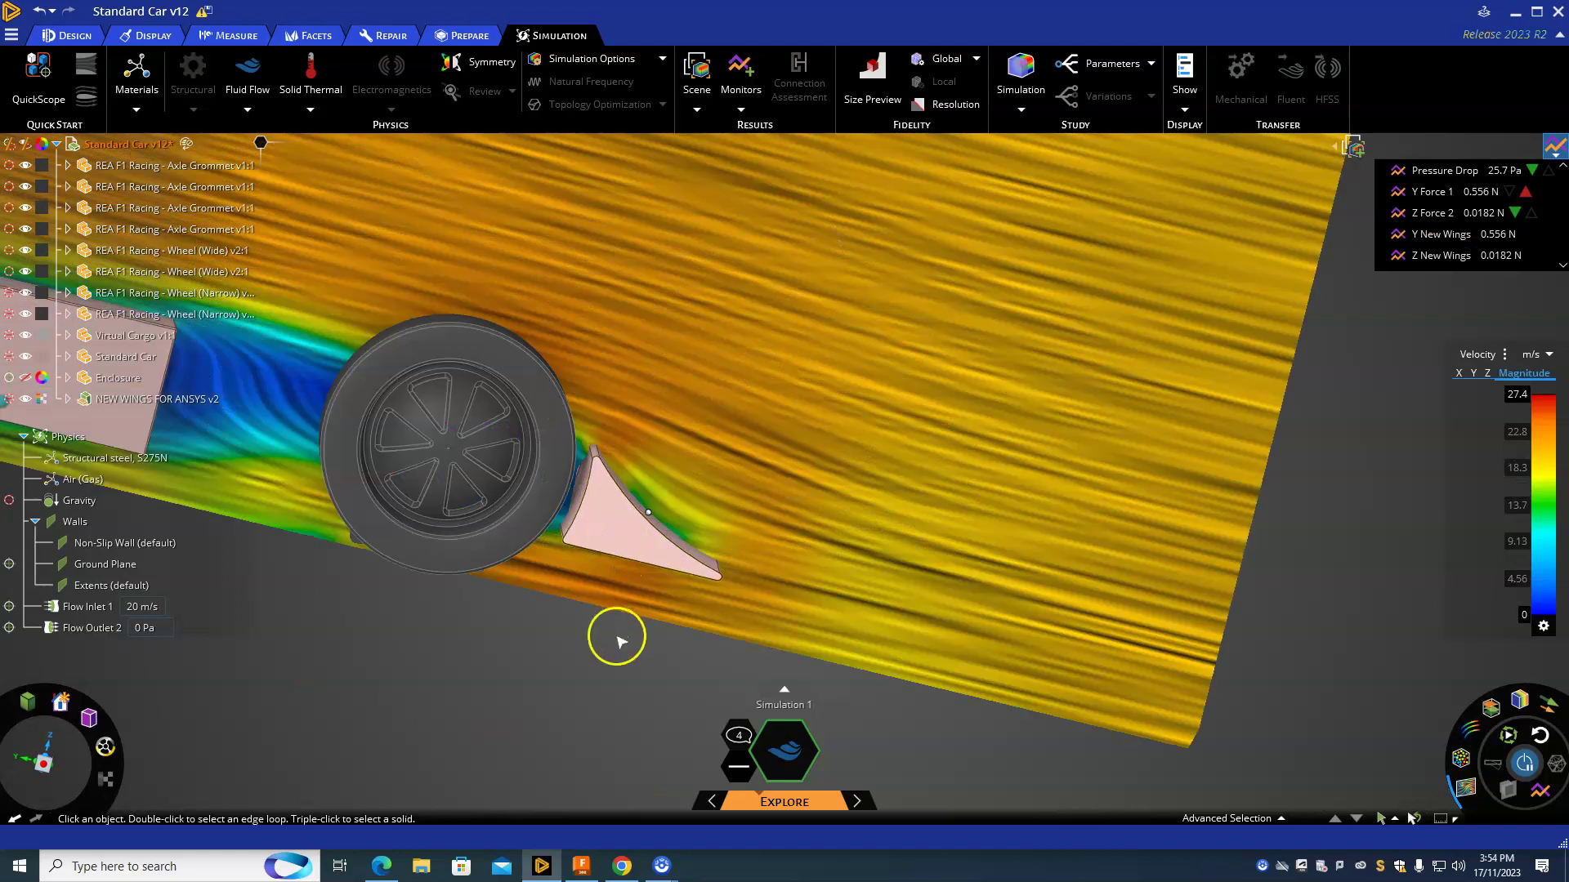
pyautogui.moveTo(615, 646); pyautogui.dragTo(511, 641)
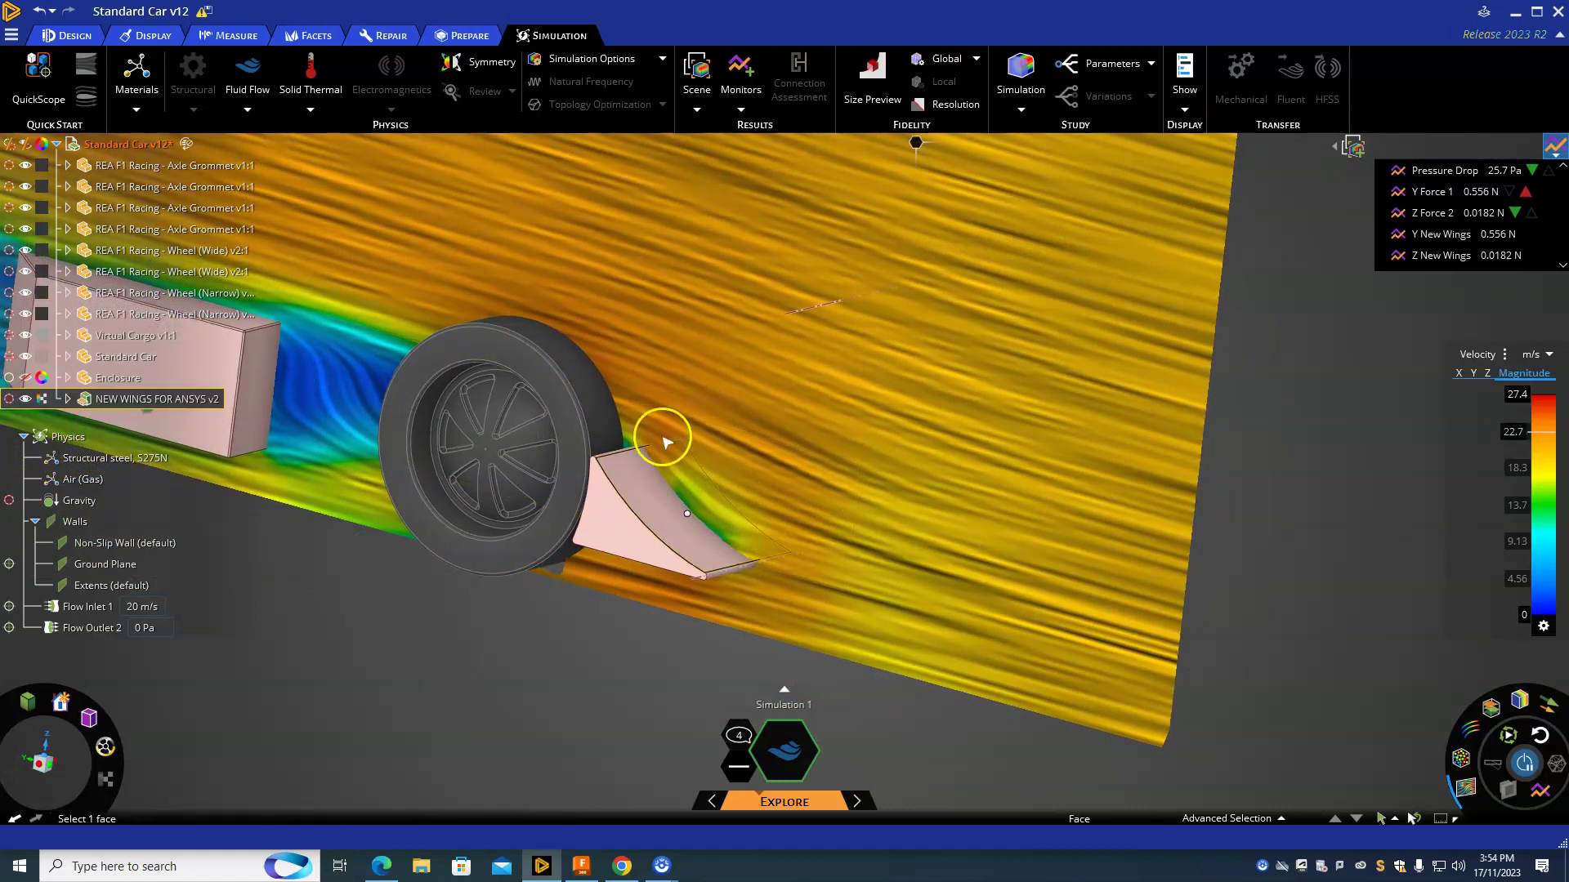
pyautogui.scroll(-6, 651, 437)
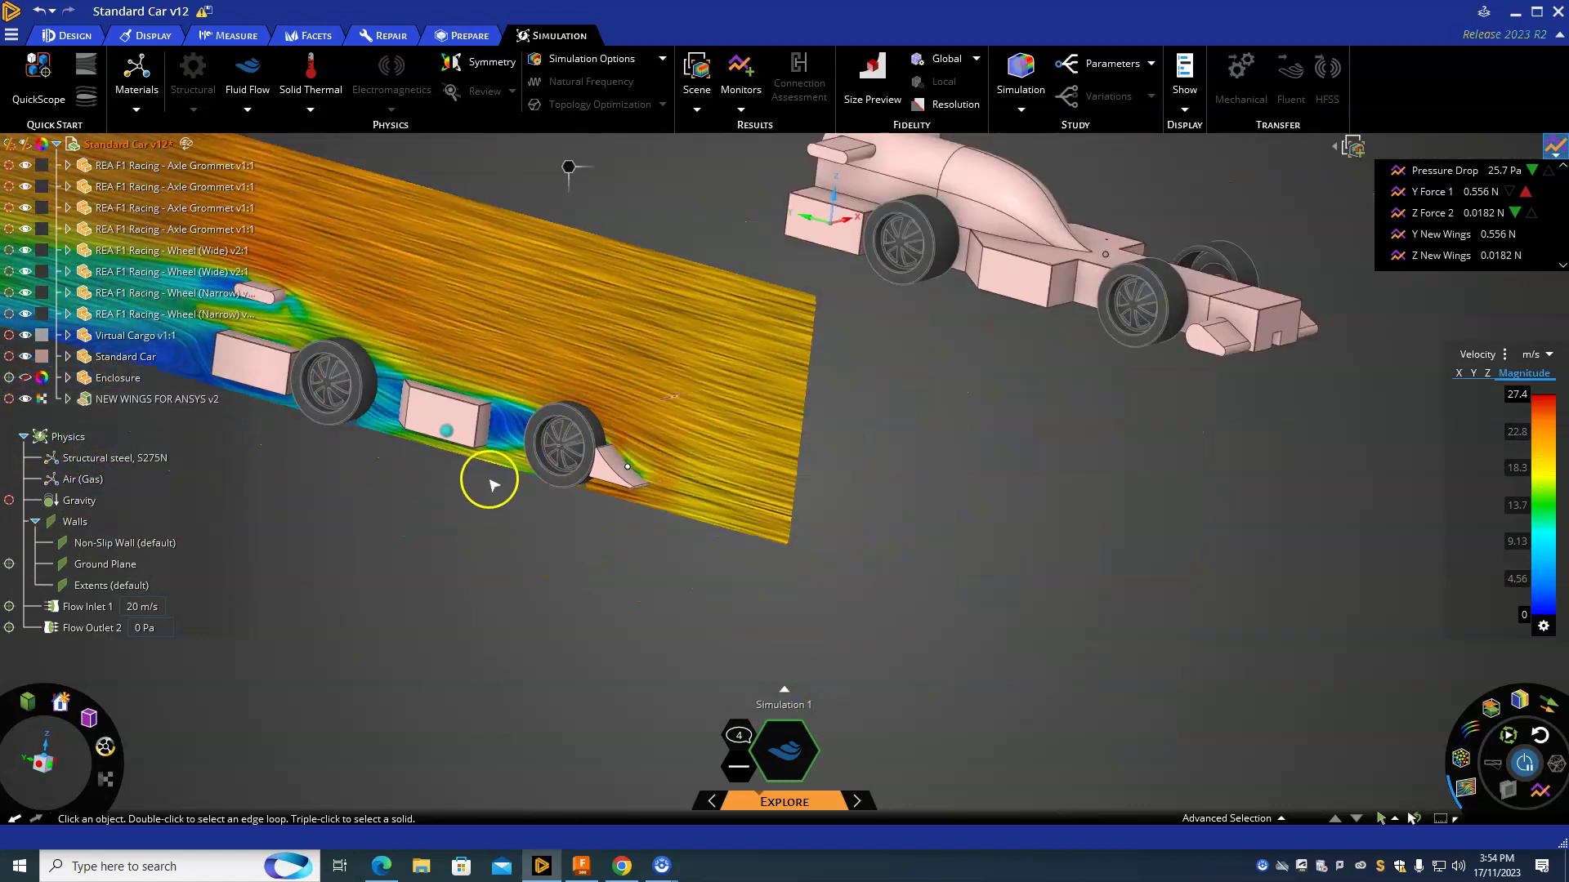
pyautogui.moveTo(539, 529); pyautogui.dragTo(368, 508, button='right')
pyautogui.click(612, 452)
pyautogui.click(644, 446)
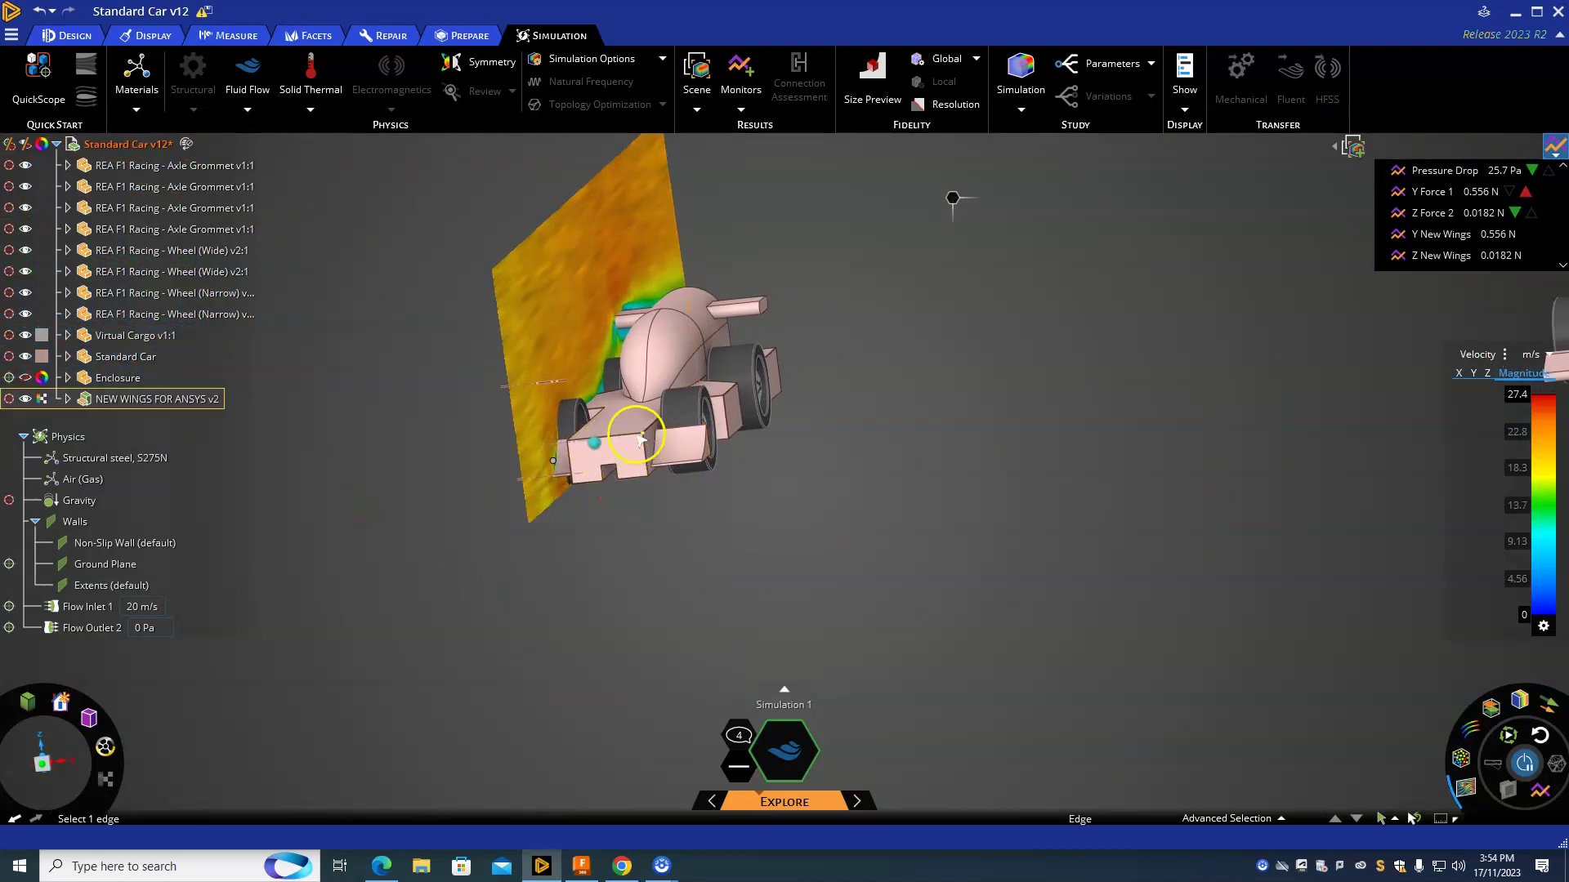
pyautogui.scroll(-3, 572, 465)
# Step: Slide the section plane onto the right-hand Standard Car to reveal its wake
pyautogui.click(541, 480)
pyautogui.moveTo(571, 473); pyautogui.dragTo(955, 478)
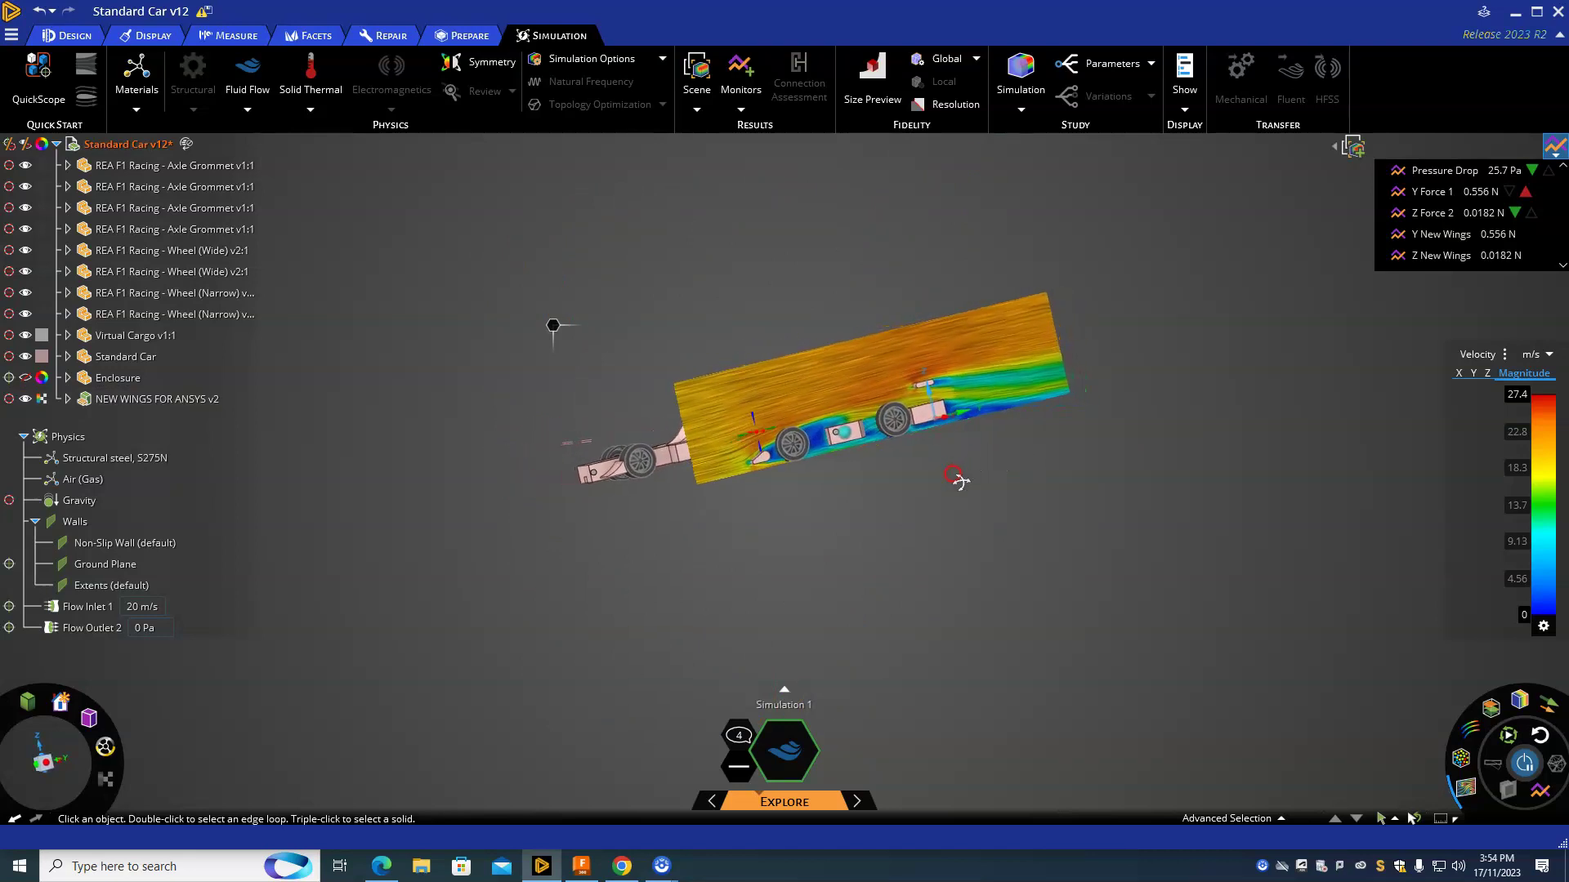
pyautogui.scroll(10, 777, 465)
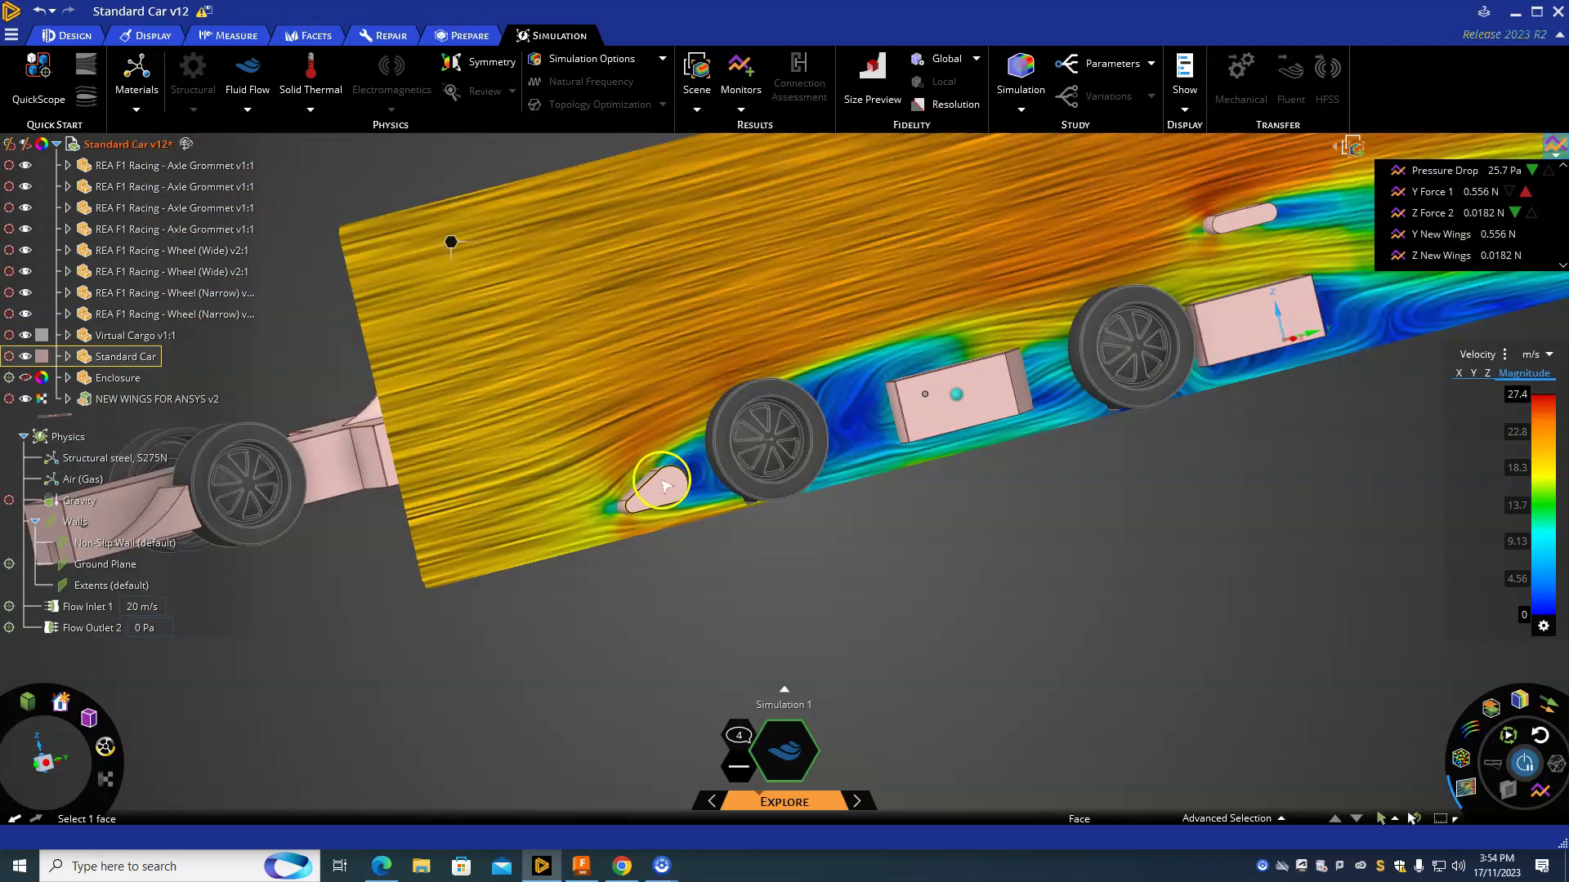
pyautogui.scroll(-2, 735, 449)
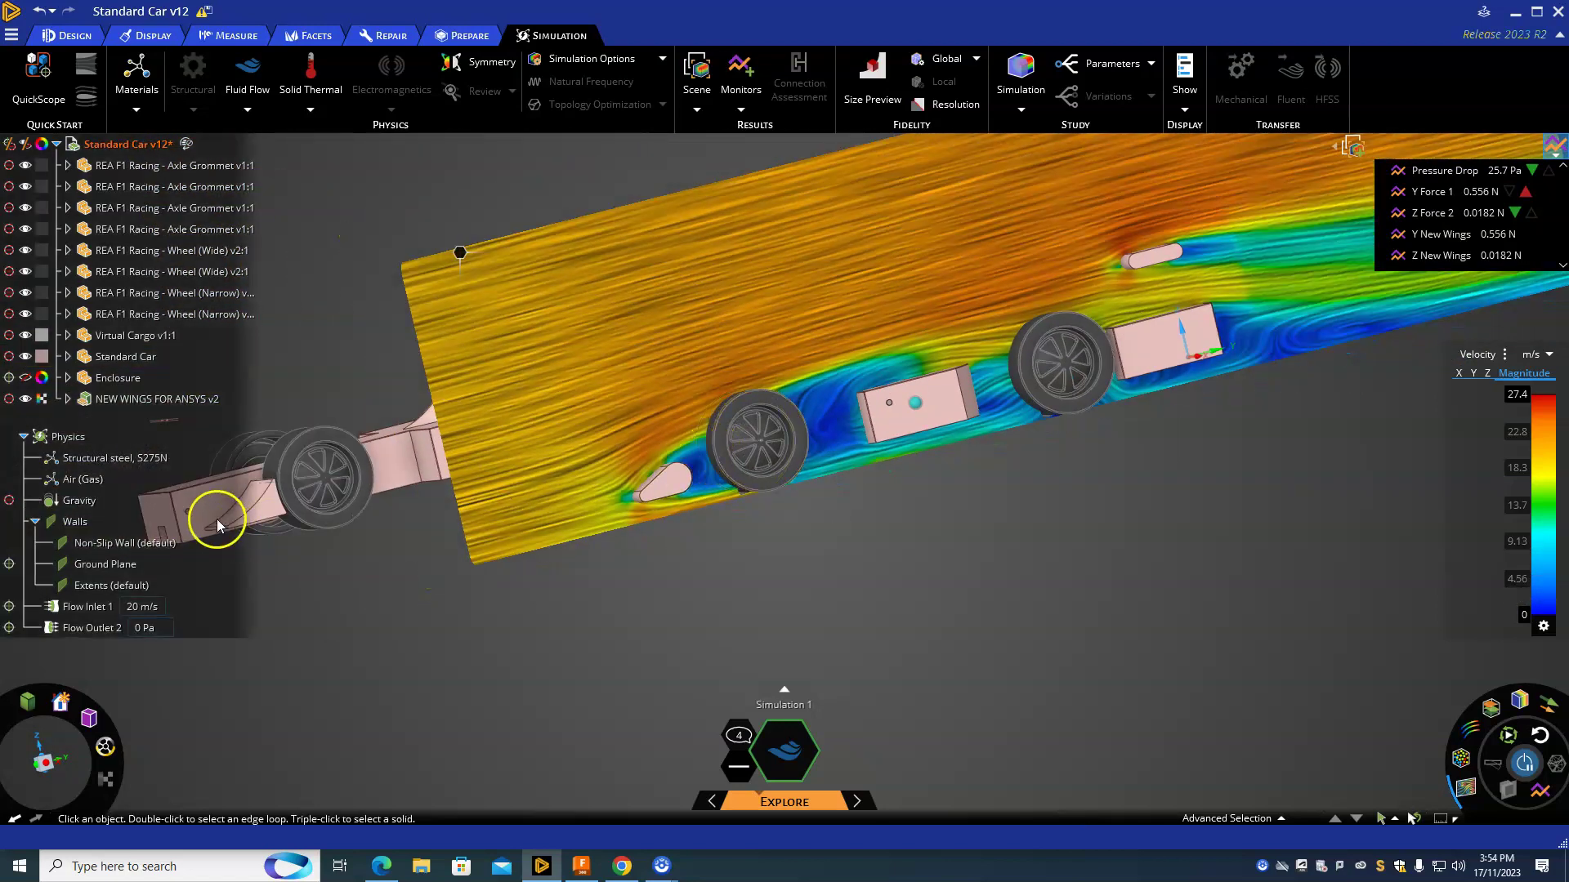
pyautogui.scroll(-2, 361, 497)
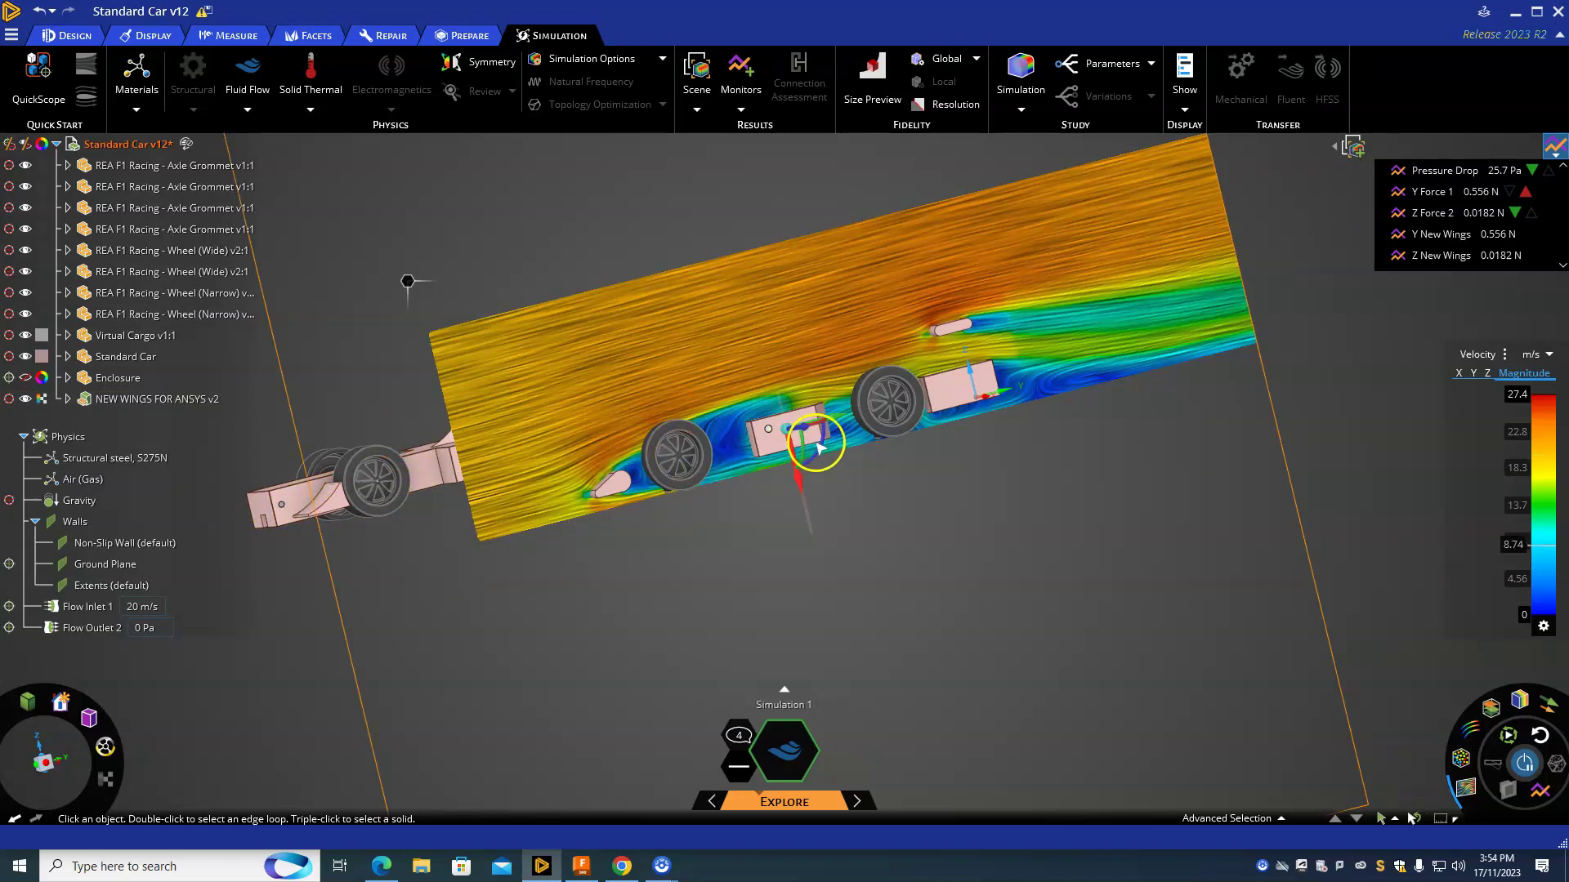
pyautogui.scroll(-3, 816, 438)
pyautogui.moveTo(886, 479); pyautogui.dragTo(837, 513, button='middle')
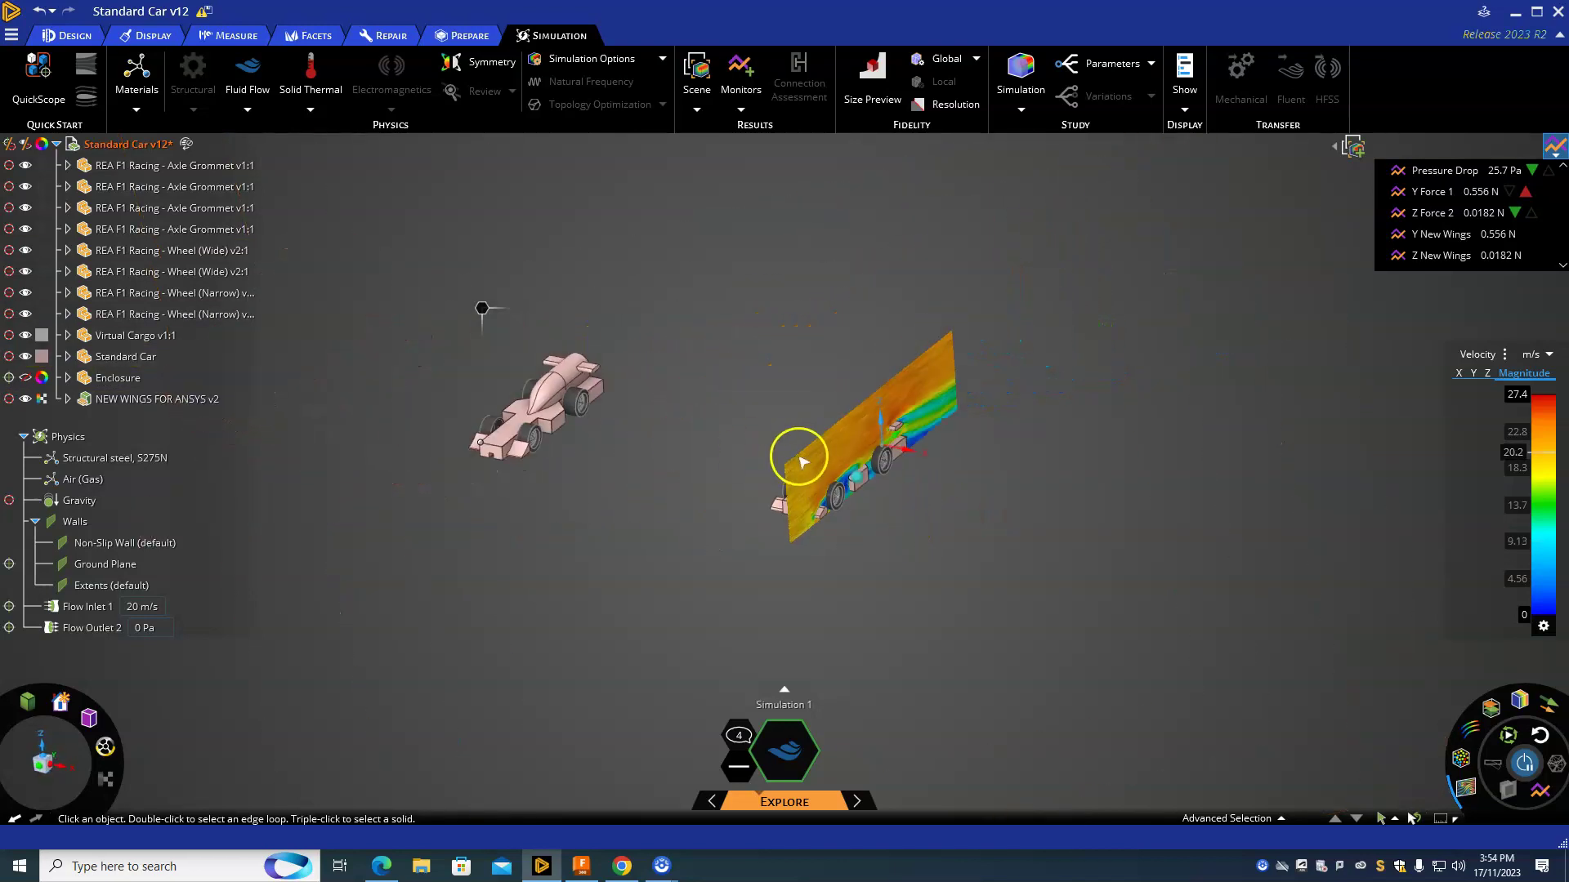
# Step: Hide the section plane and show the velocity as streamlines, then as animated particles
pyautogui.click(1466, 788)
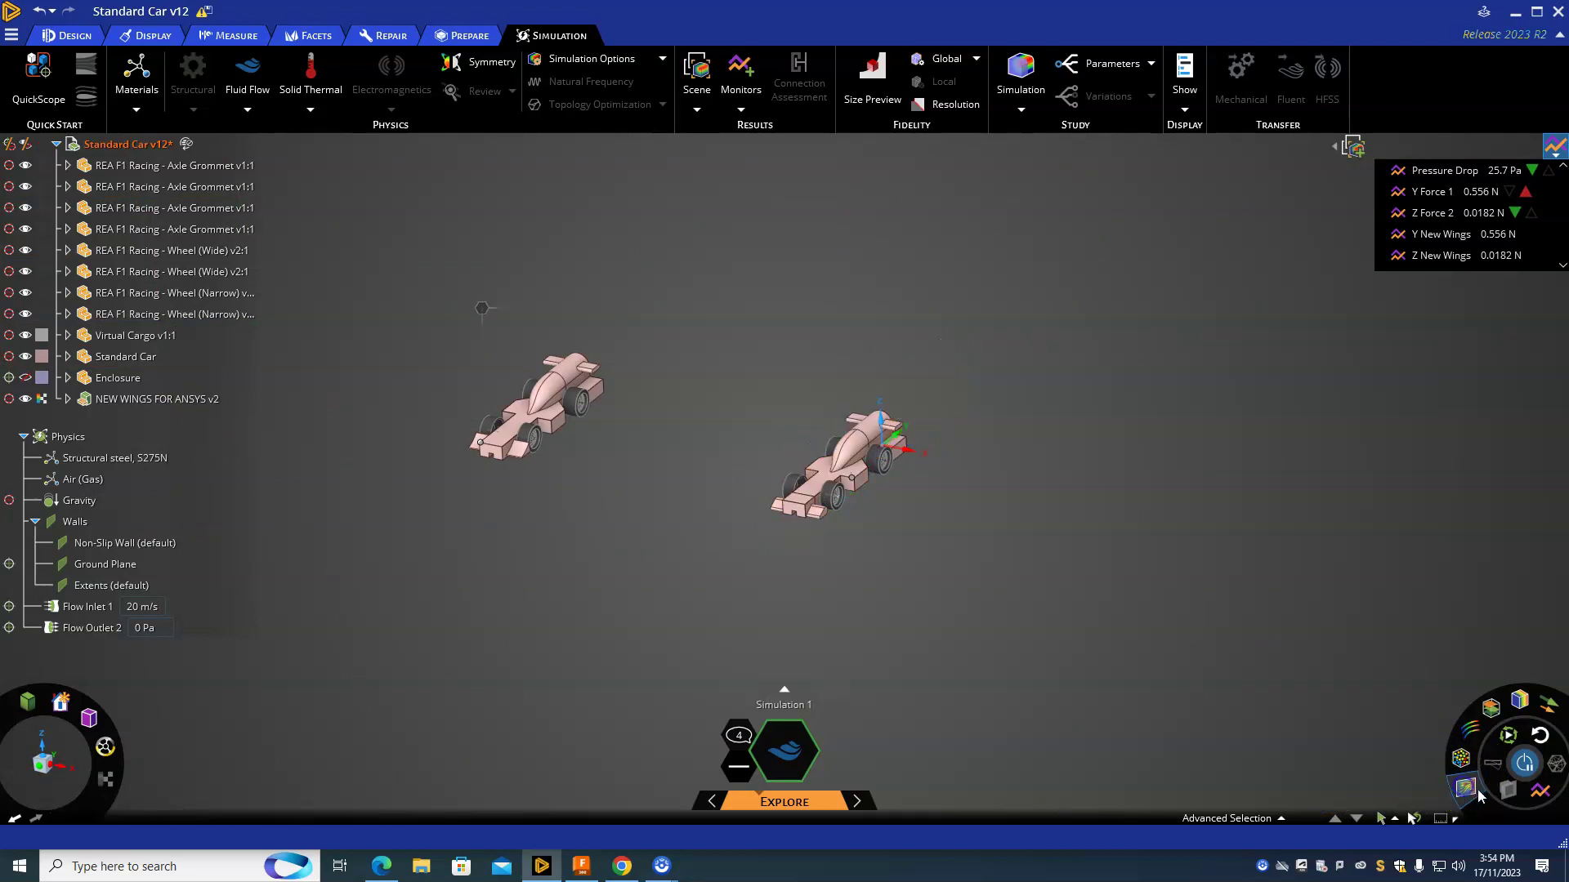
pyautogui.click(1470, 735)
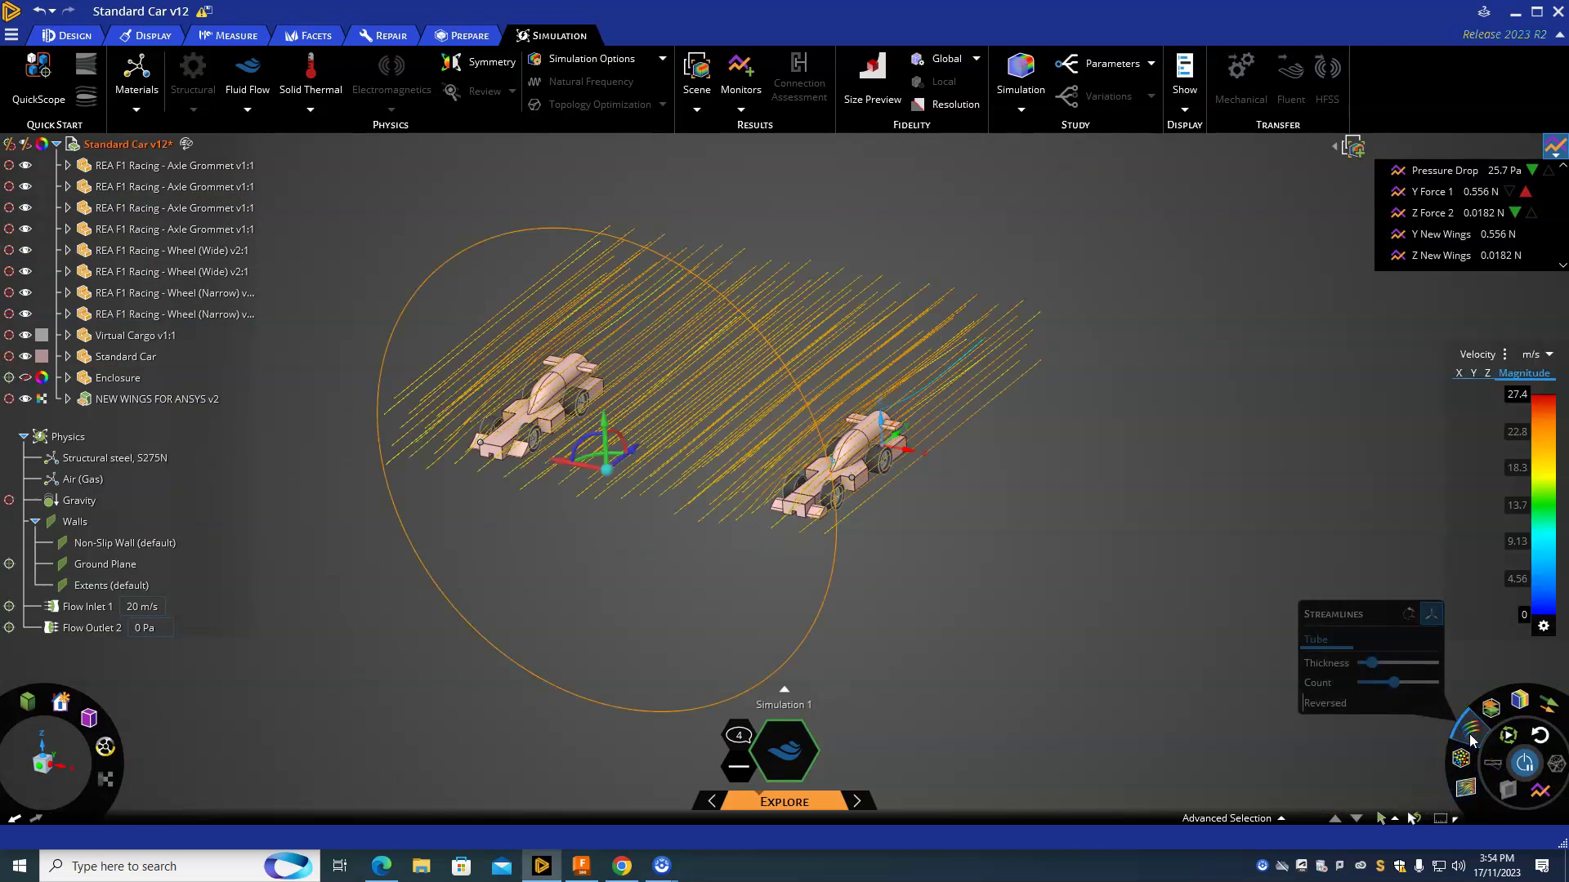
pyautogui.click(655, 483)
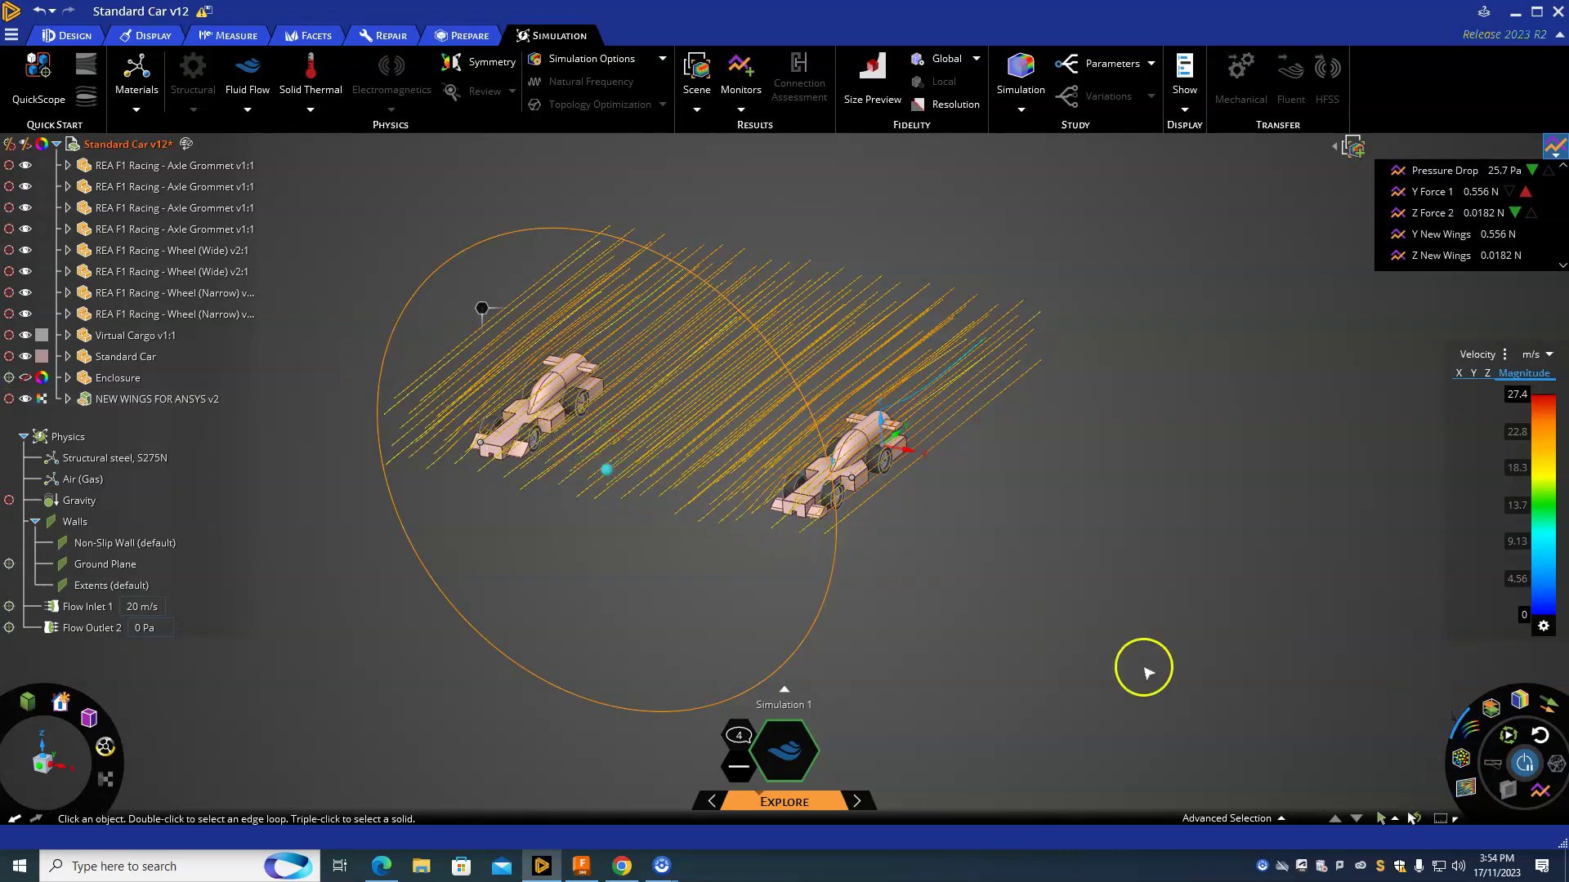
pyautogui.click(1460, 758)
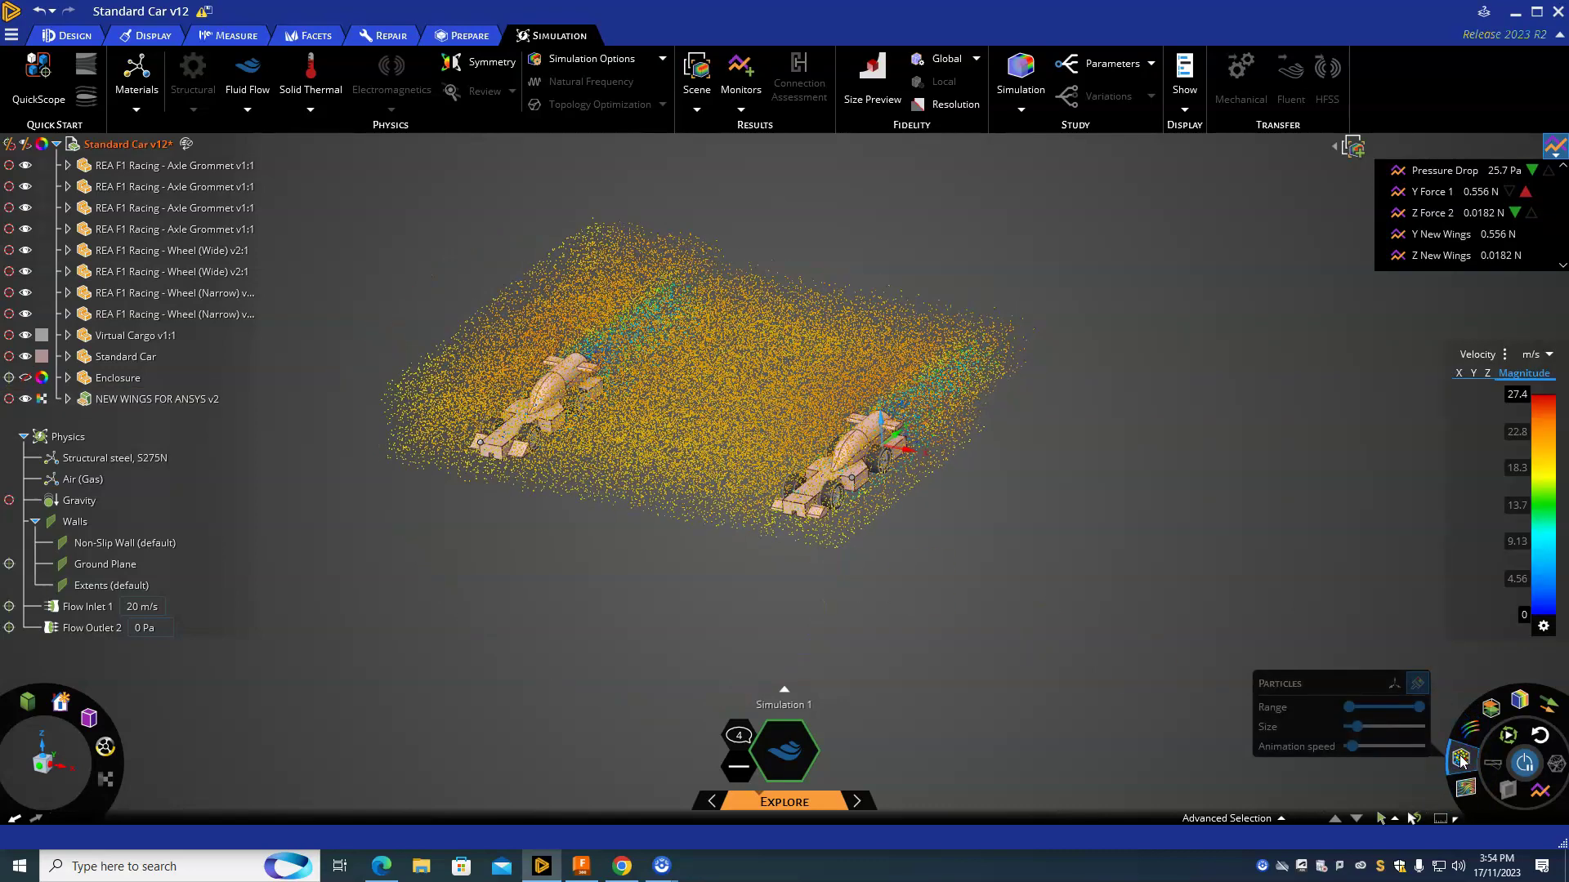
pyautogui.click(823, 612)
# Step: Orbit around the particle flow and highlight a force monitor to locate its car
pyautogui.moveTo(823, 613); pyautogui.dragTo(756, 609, button='right')
pyautogui.scroll(6, 772, 508)
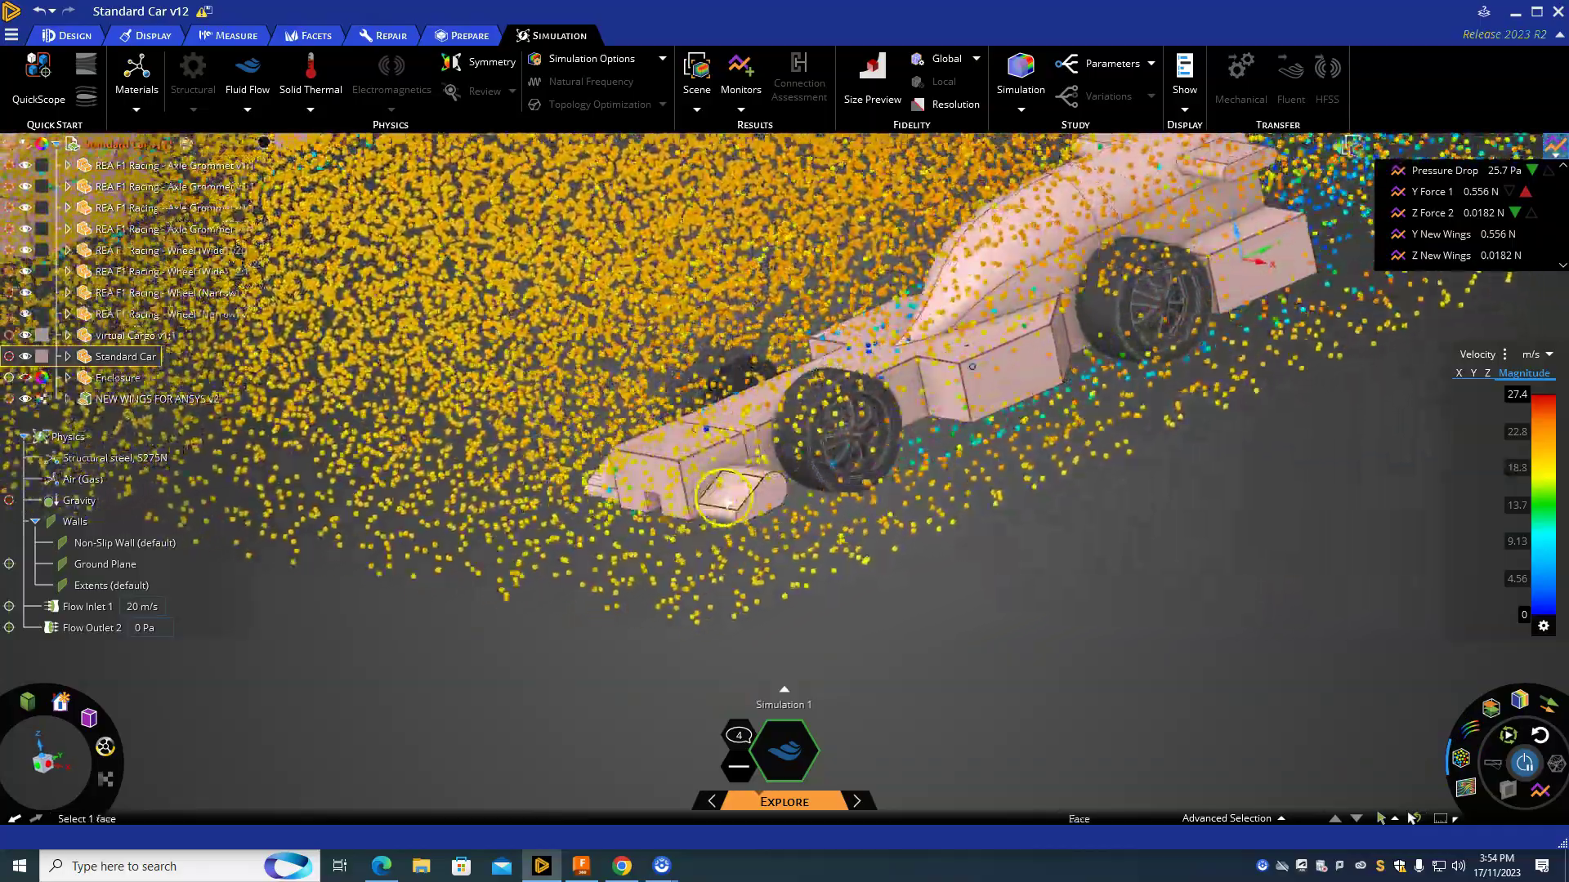
pyautogui.moveTo(841, 666); pyautogui.dragTo(800, 549, button='middle')
pyautogui.scroll(-8, 798, 544)
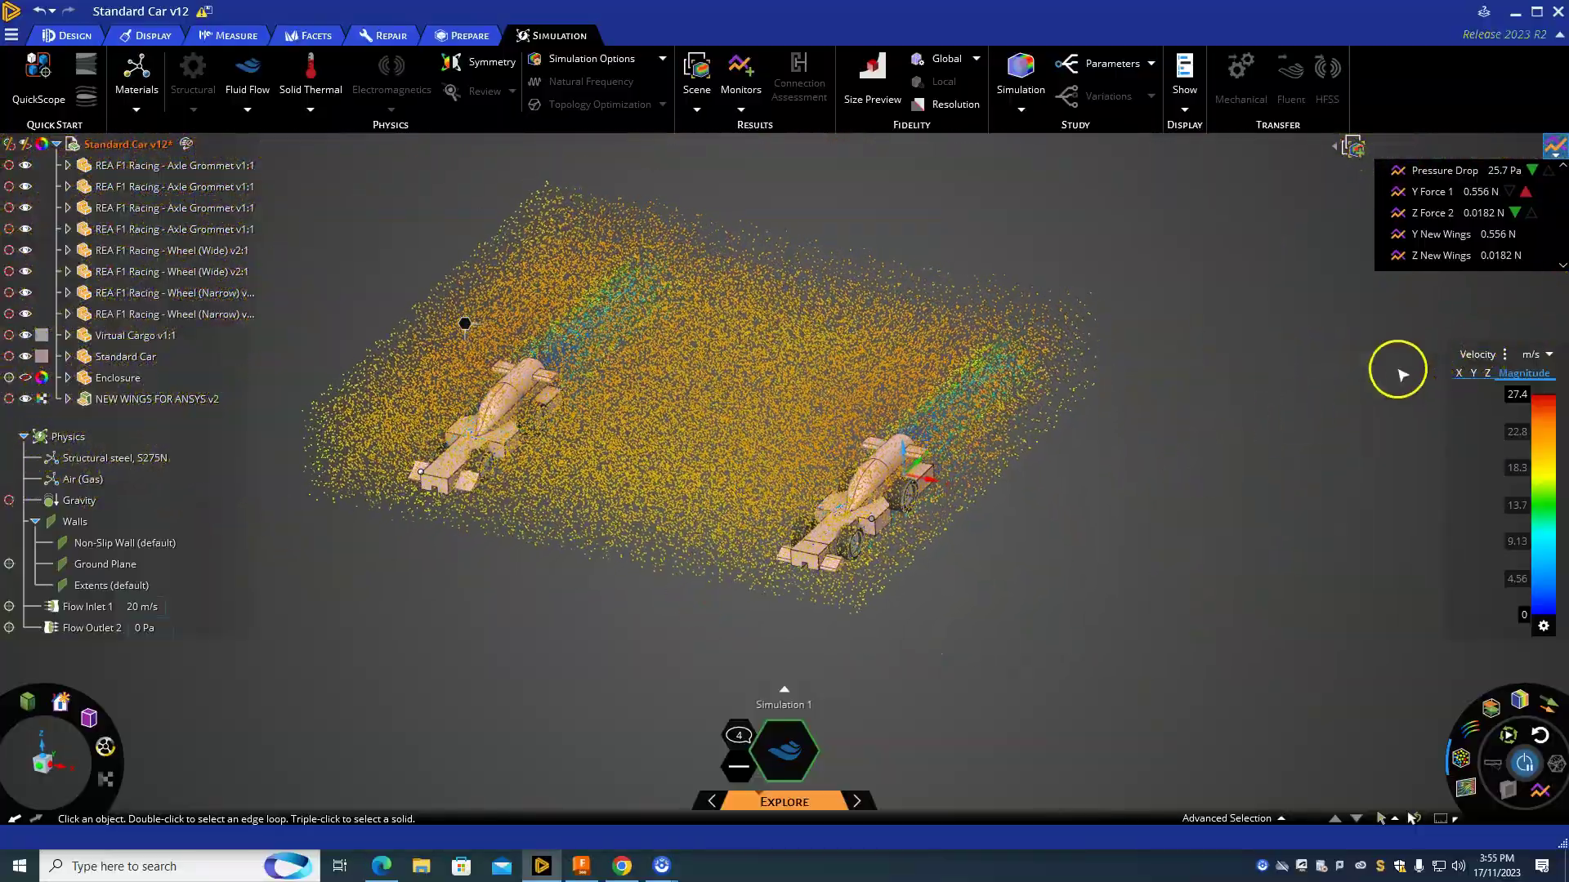
pyautogui.click(1508, 233)
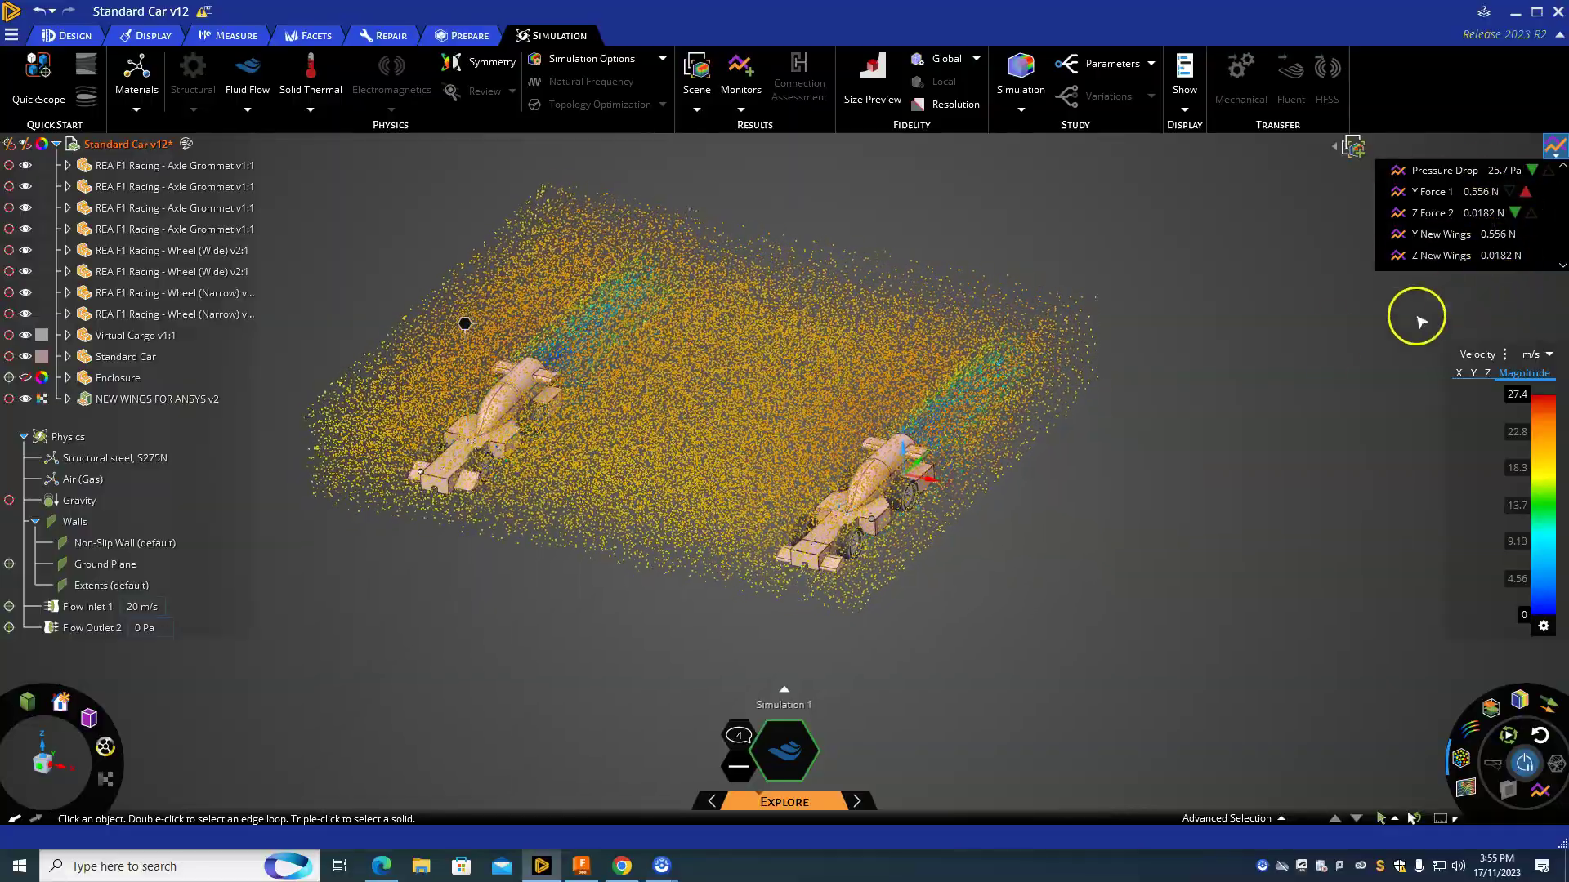
pyautogui.click(1284, 342)
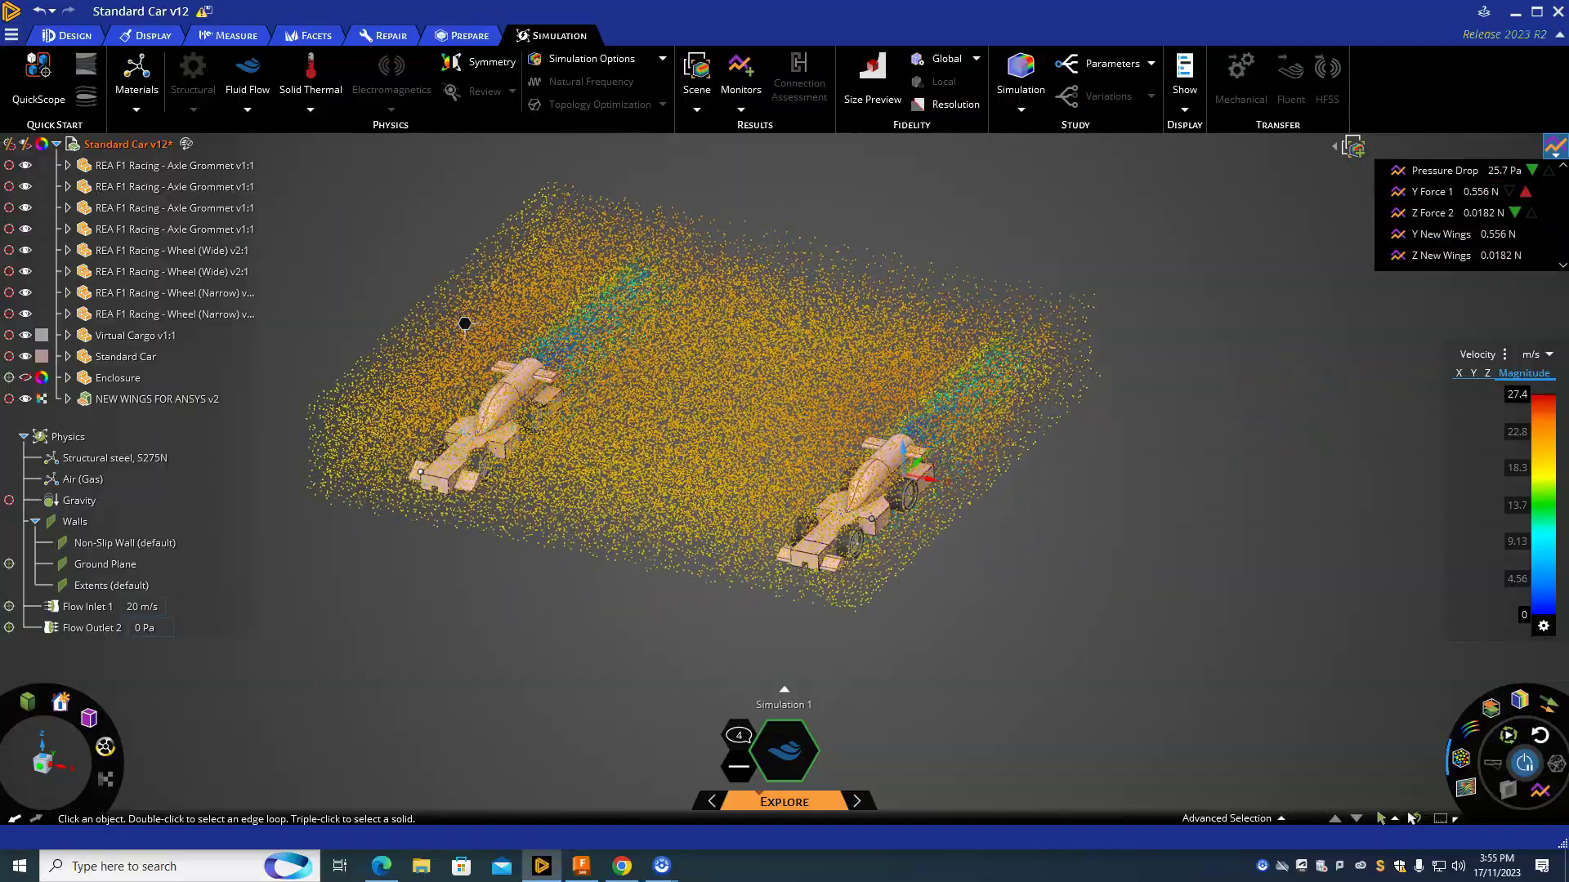
# Step: Let the simulation re-solve until monitors read 0.916 N Y force and 28.8 Pa, then check the Fidelity slider
pyautogui.click(634, 602)
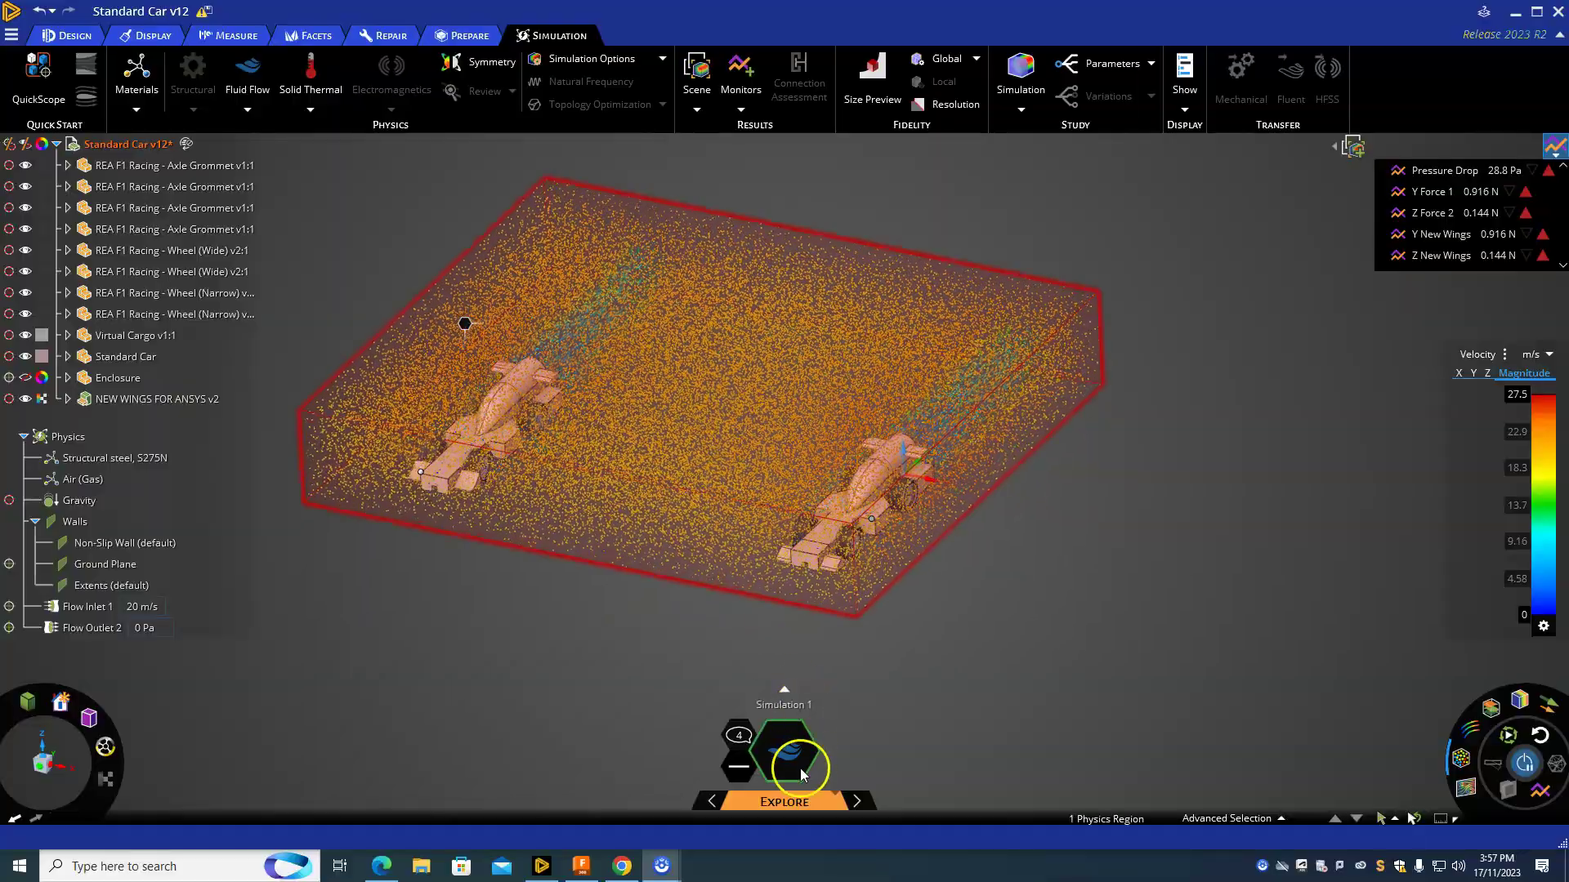
pyautogui.moveTo(778, 799)
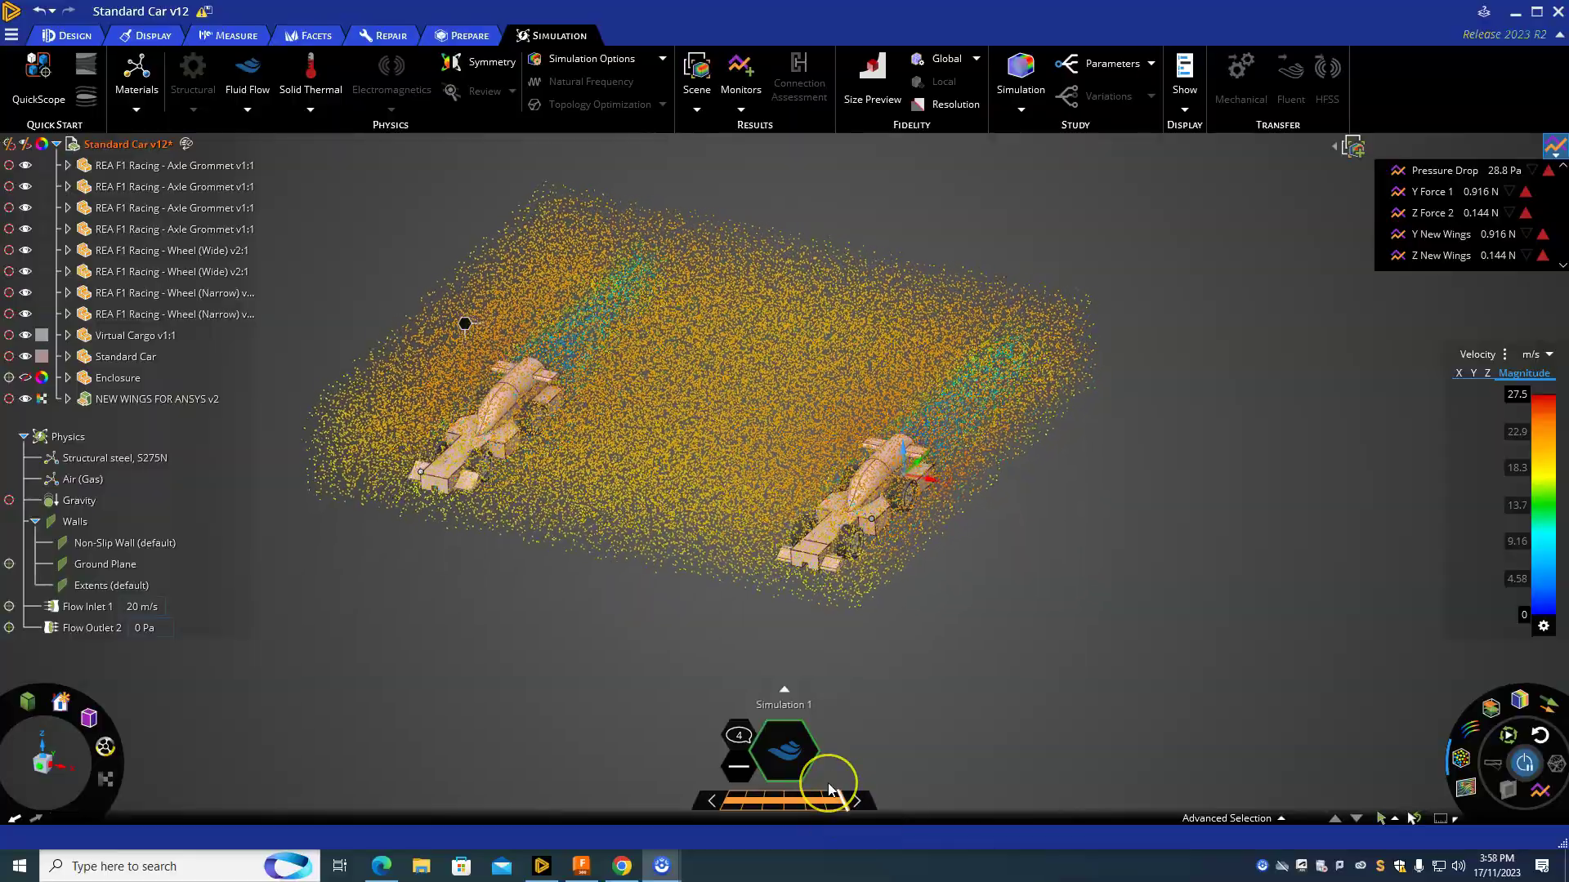
pyautogui.click(829, 784)
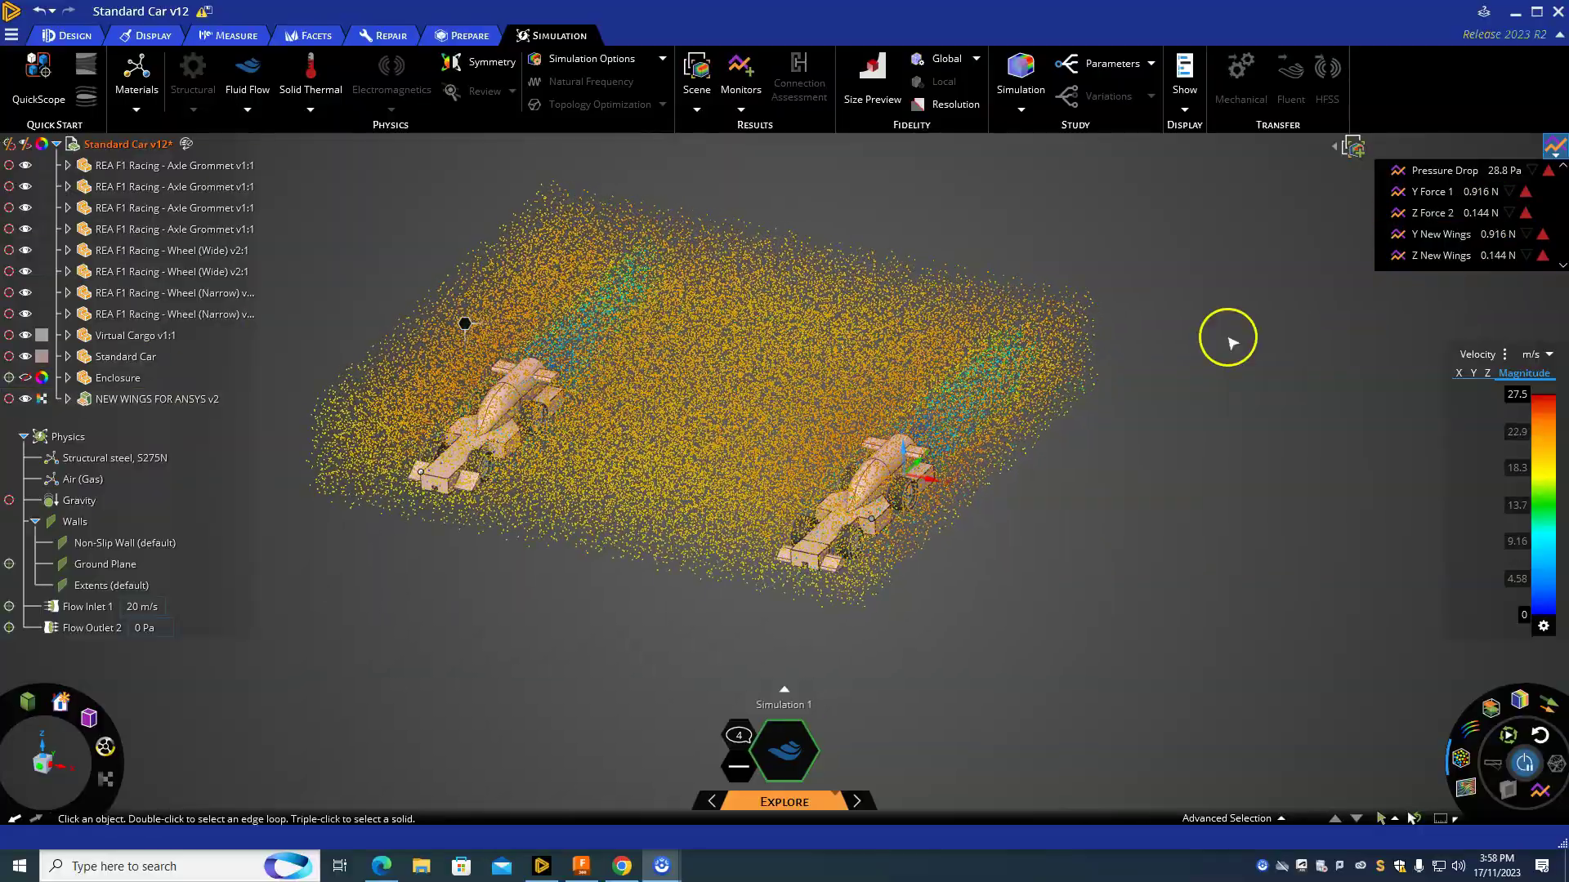
# Step: Chart Y Force 1 and Y New Wings together, both reaching 0.916 N by iteration 3
pyautogui.click(1445, 194)
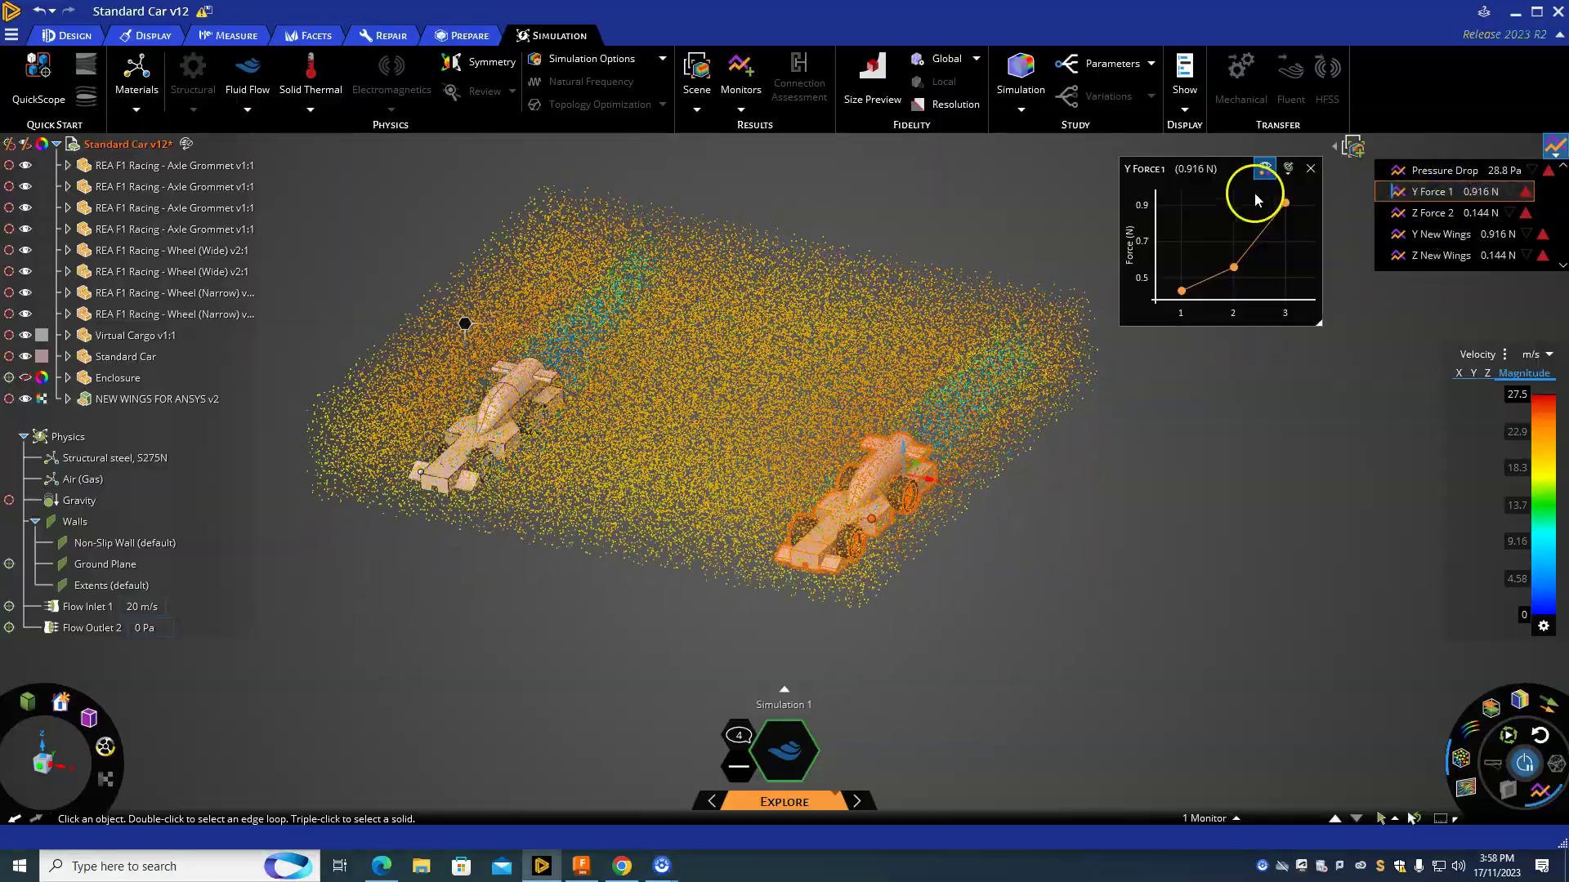
pyautogui.click(1444, 236)
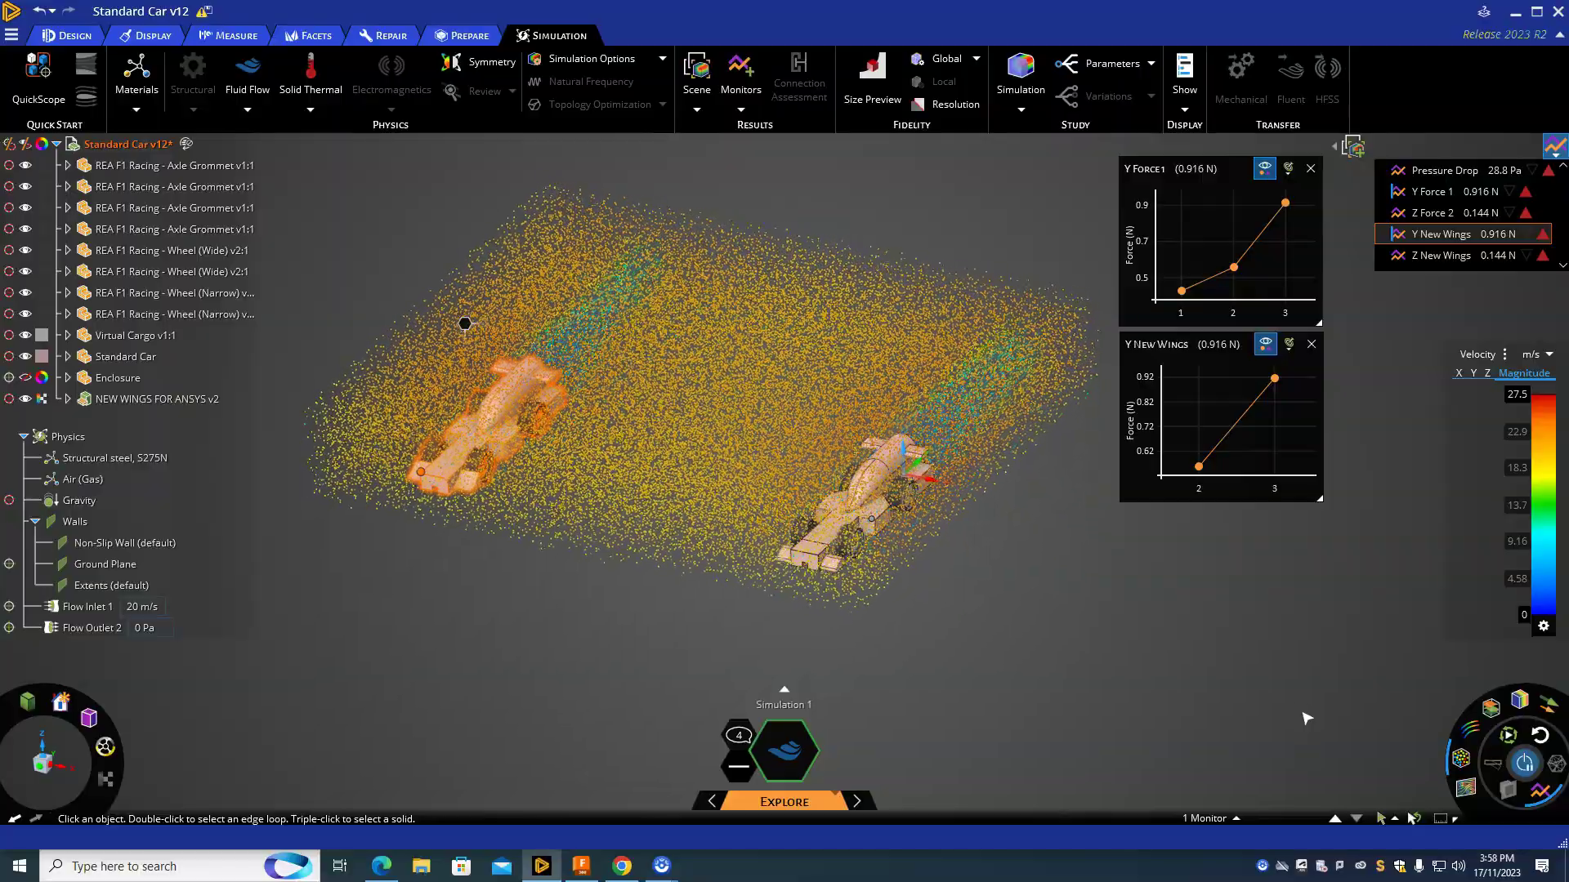
pyautogui.click(1306, 718)
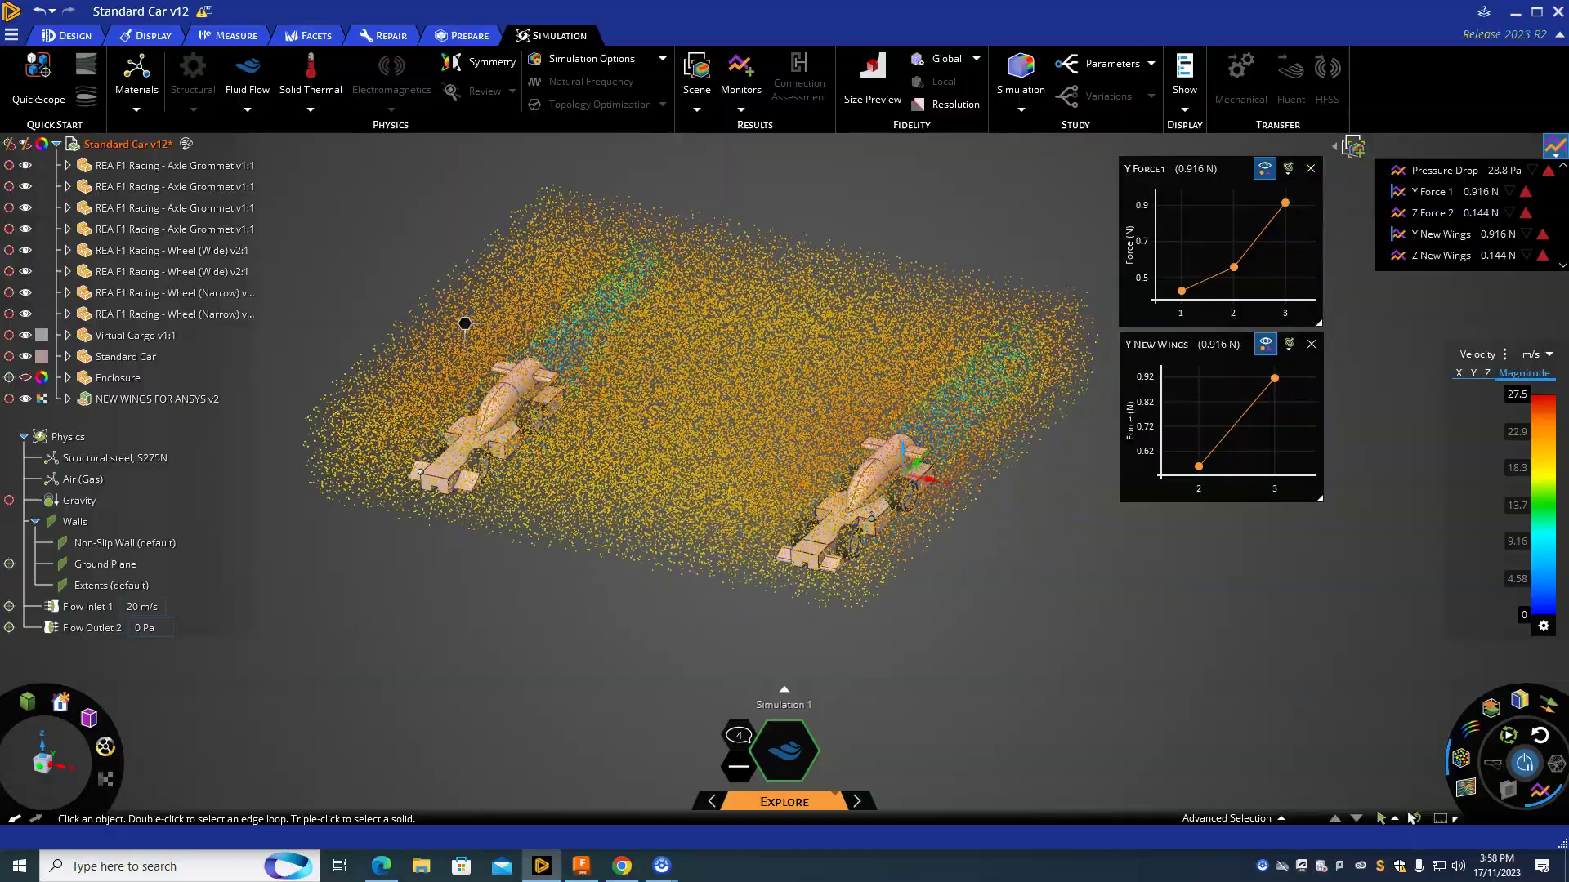